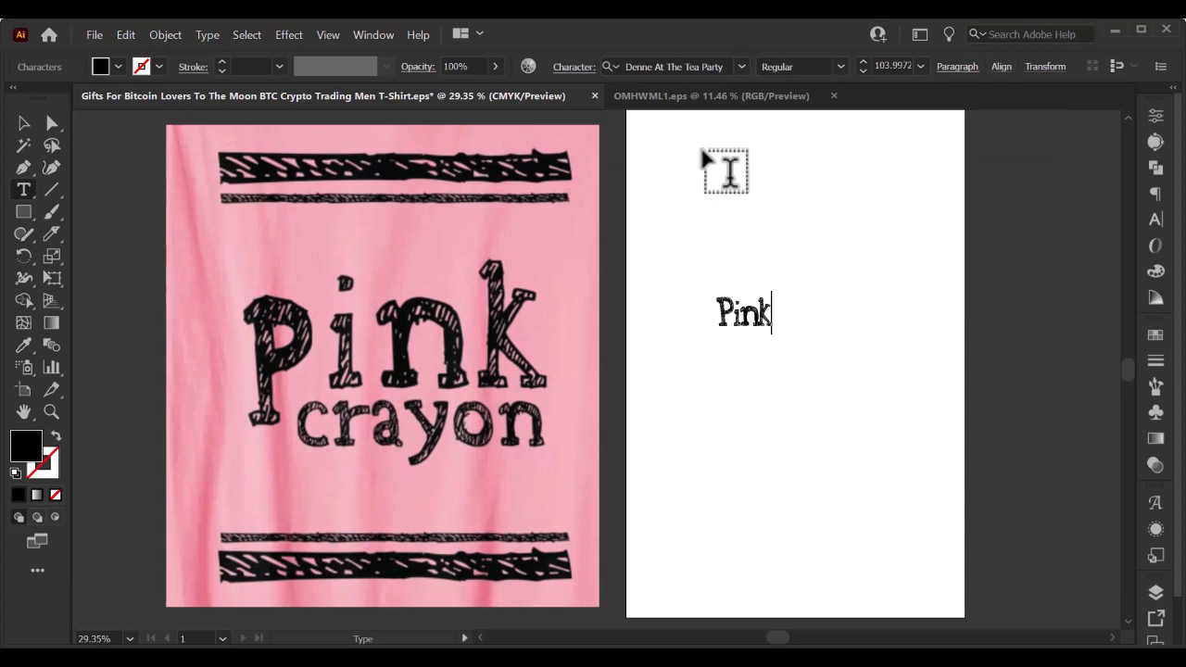
Fill the word "Pink" with red.
click(23, 123)
click(102, 66)
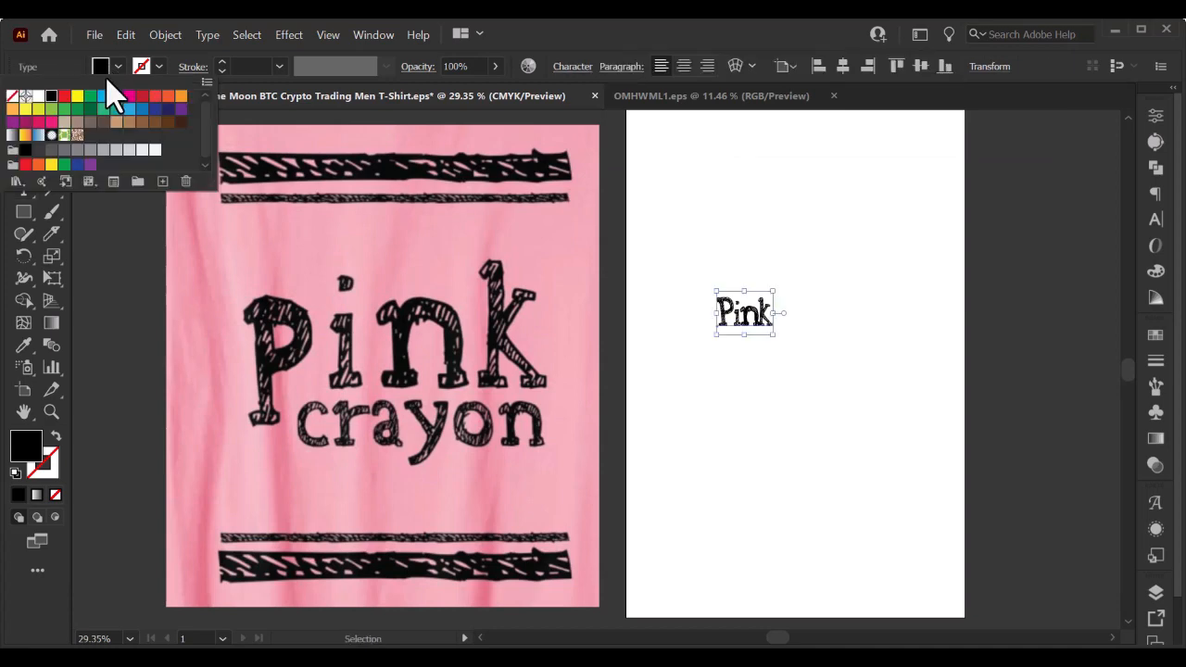
click(62, 96)
Enlarge the word "Pink" and position it over the T-shirt reference so its P covers the reference p.
drag(777, 337, 888, 510)
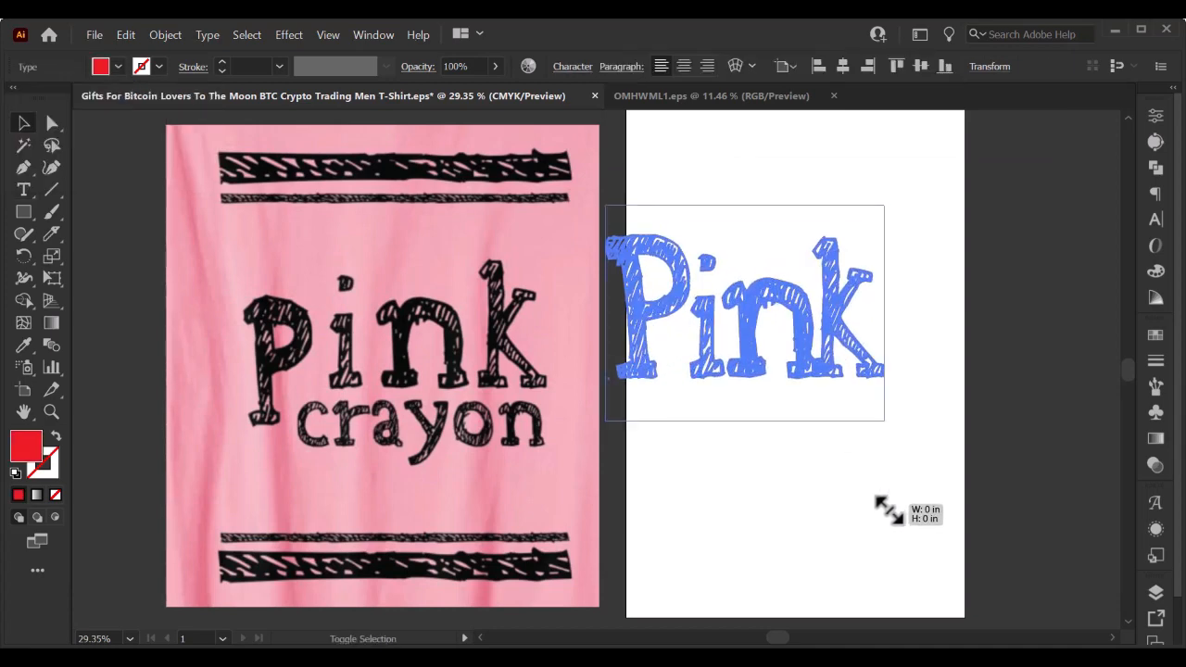
drag(795, 339, 422, 356)
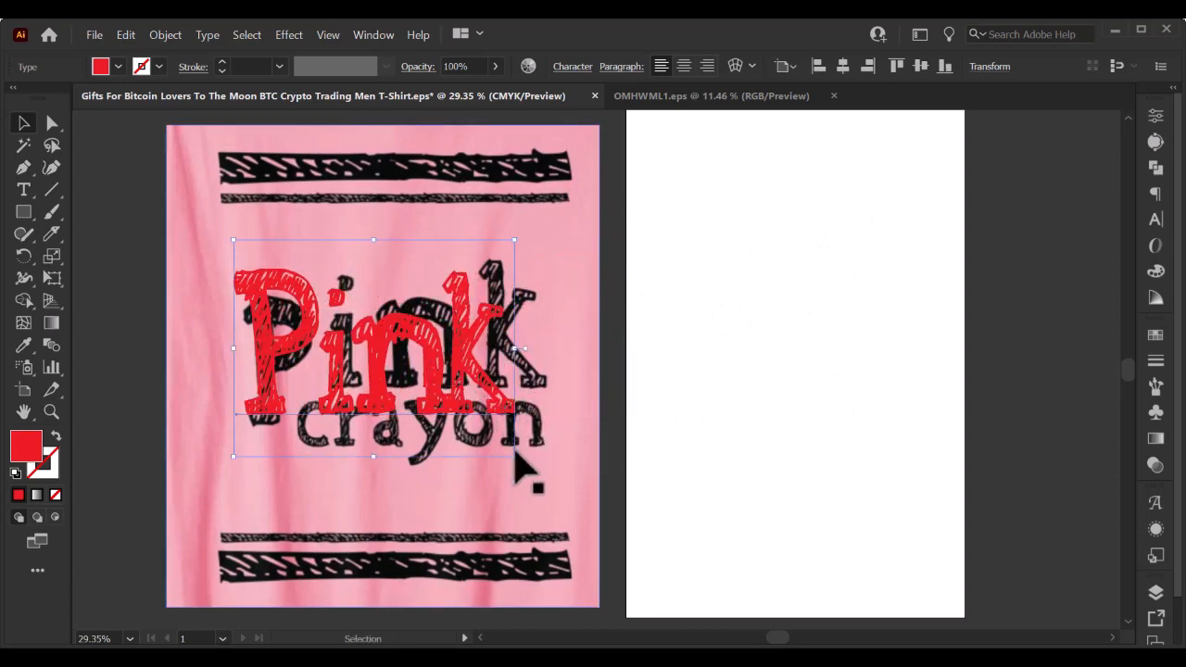
drag(516, 456, 500, 445)
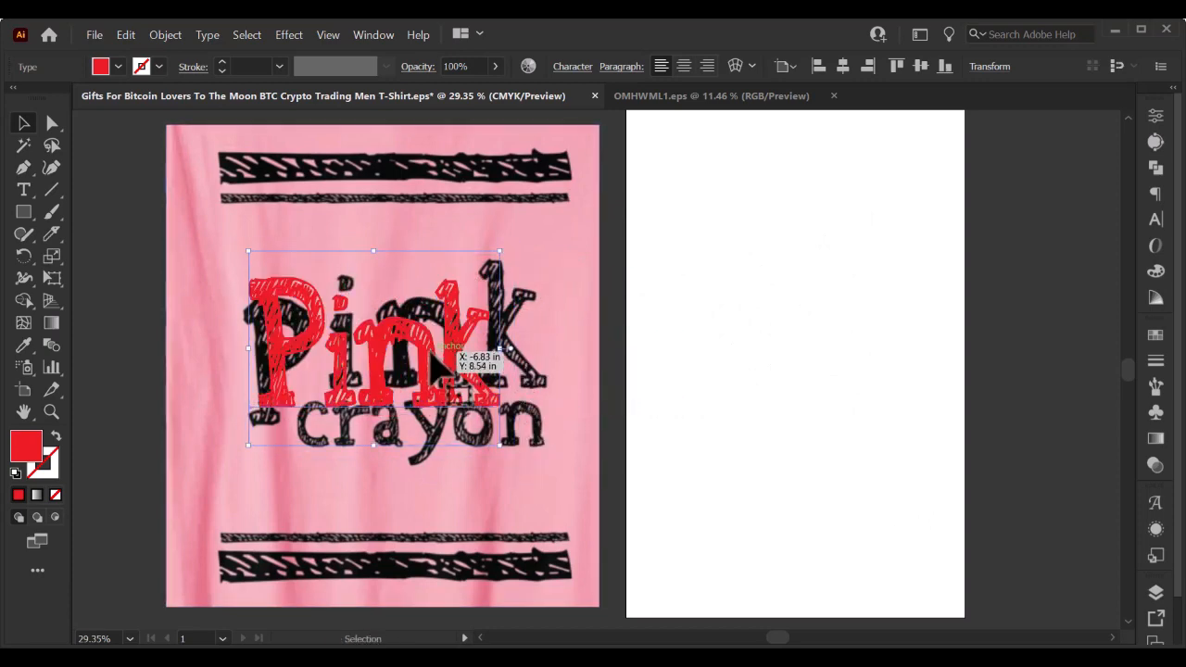
drag(436, 355, 413, 370)
drag(489, 364, 572, 376)
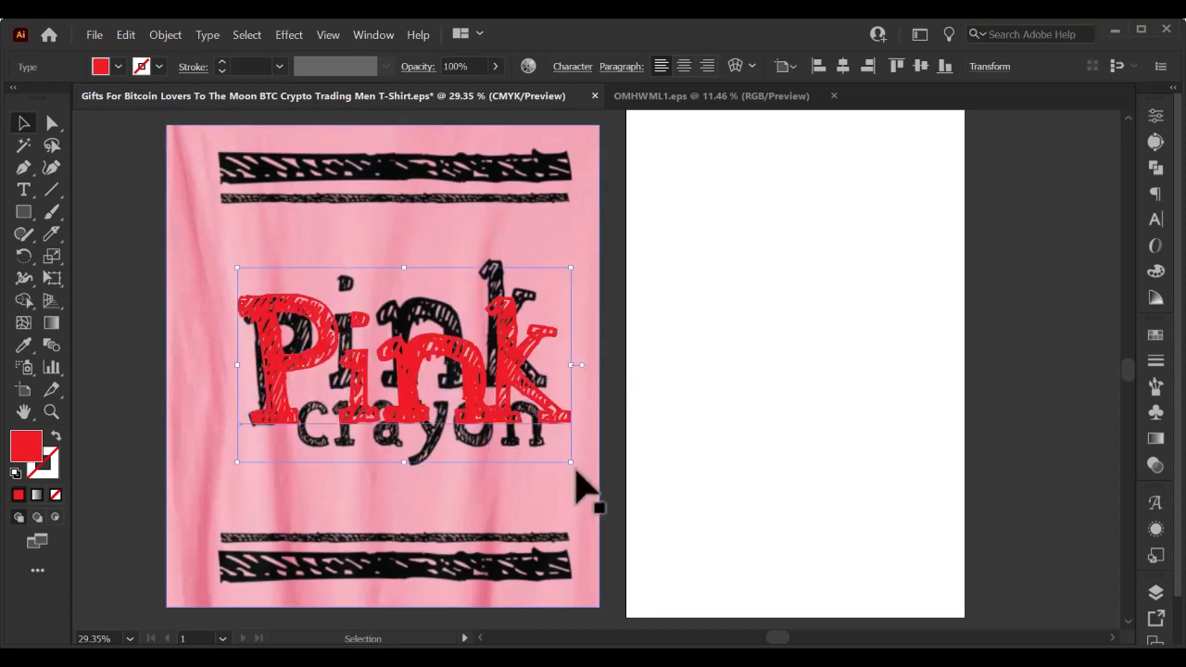
drag(577, 487, 561, 460)
drag(361, 376, 830, 329)
key(ctrl+z)
key(ctrl+z)
key(ctrl+z)
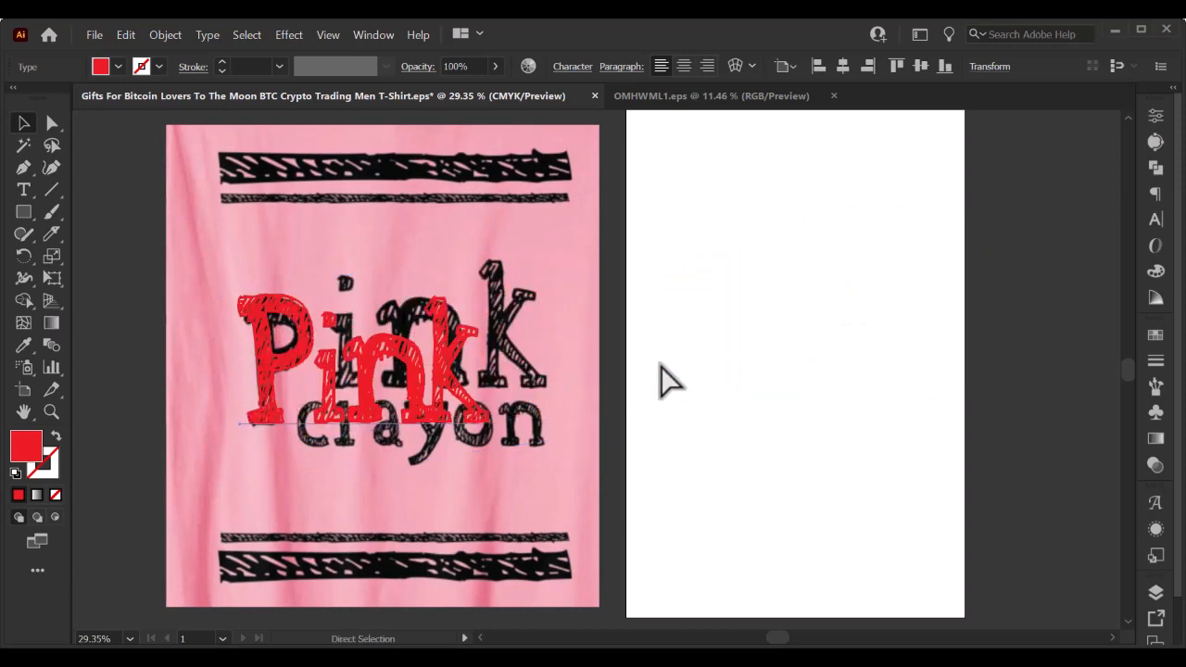
Move the red word back onto the blank artboard and delete "ink" so only the P remains.
drag(369, 383, 884, 369)
click(28, 190)
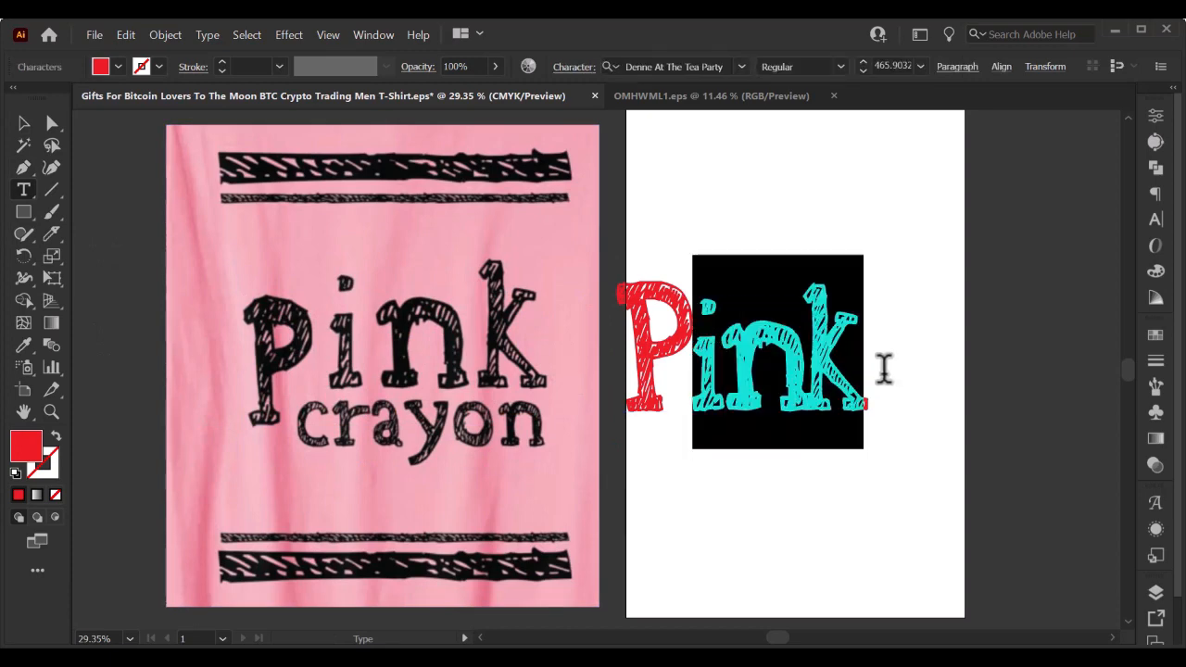
key(BackSpace)
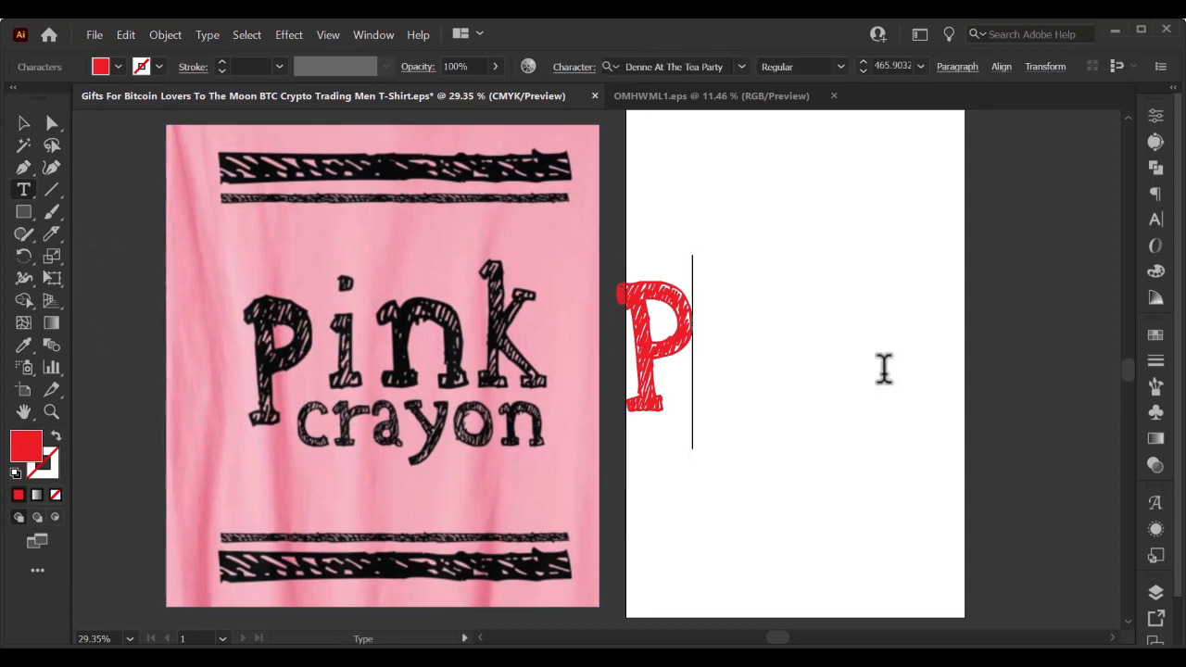
click(24, 124)
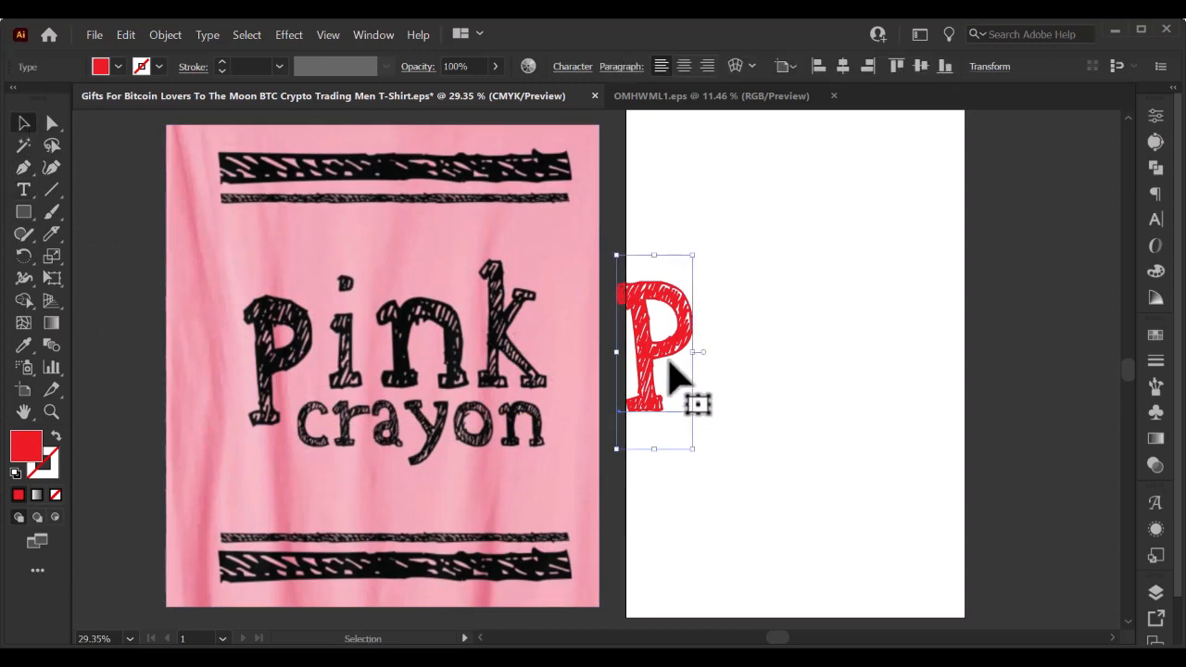
Place the red P over the reference p and resize and slightly rotate it to match the letter's outline.
drag(677, 385, 287, 375)
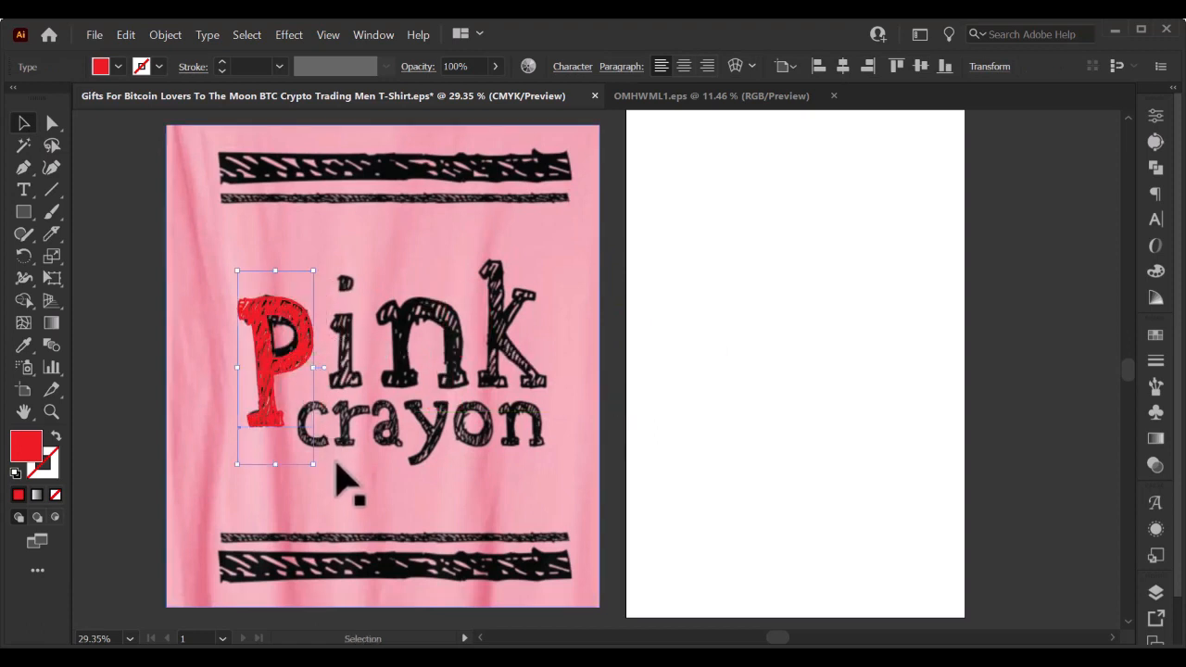
drag(317, 472, 315, 469)
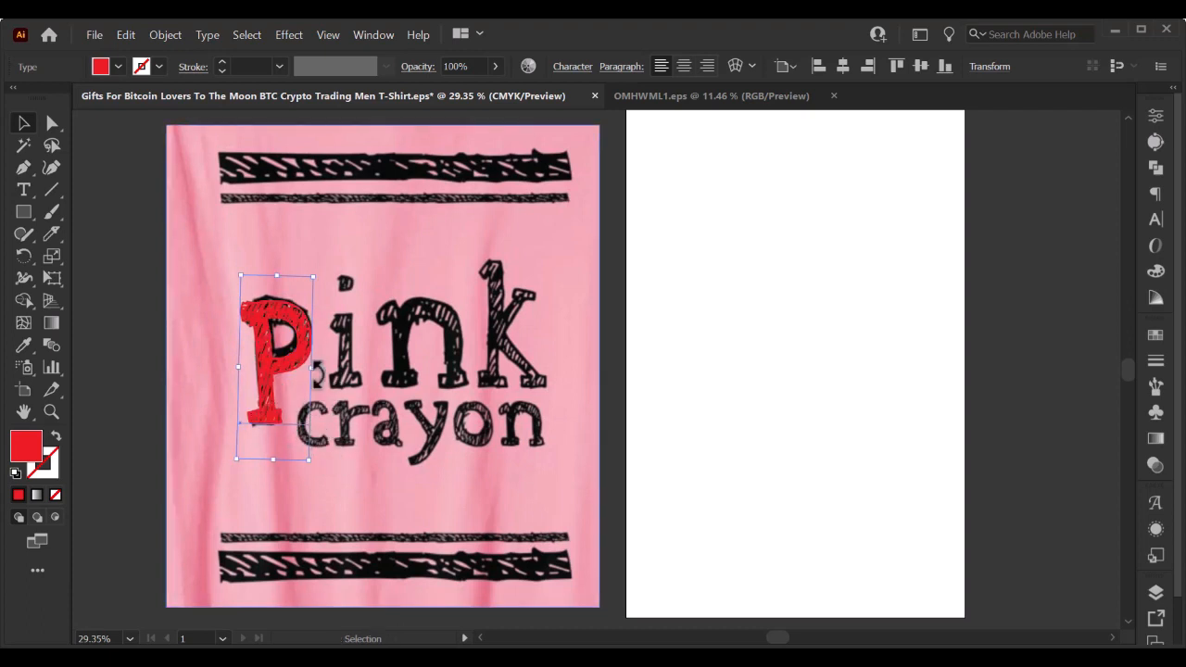
drag(282, 272, 283, 273)
drag(276, 468, 276, 468)
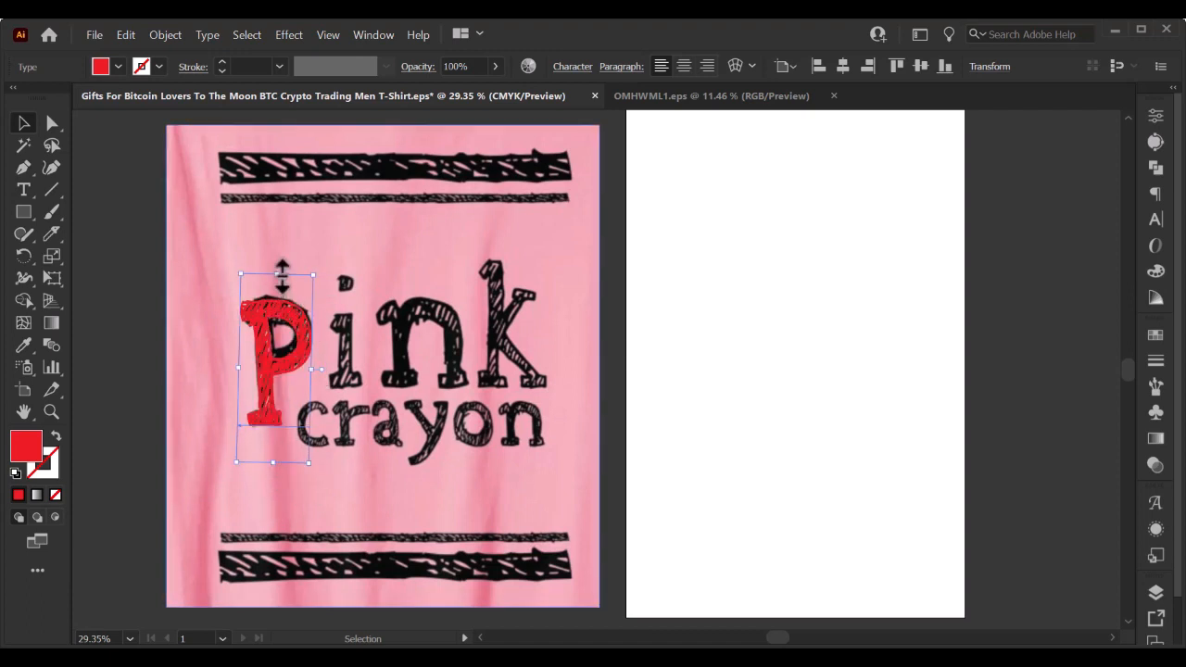
drag(283, 272, 278, 267)
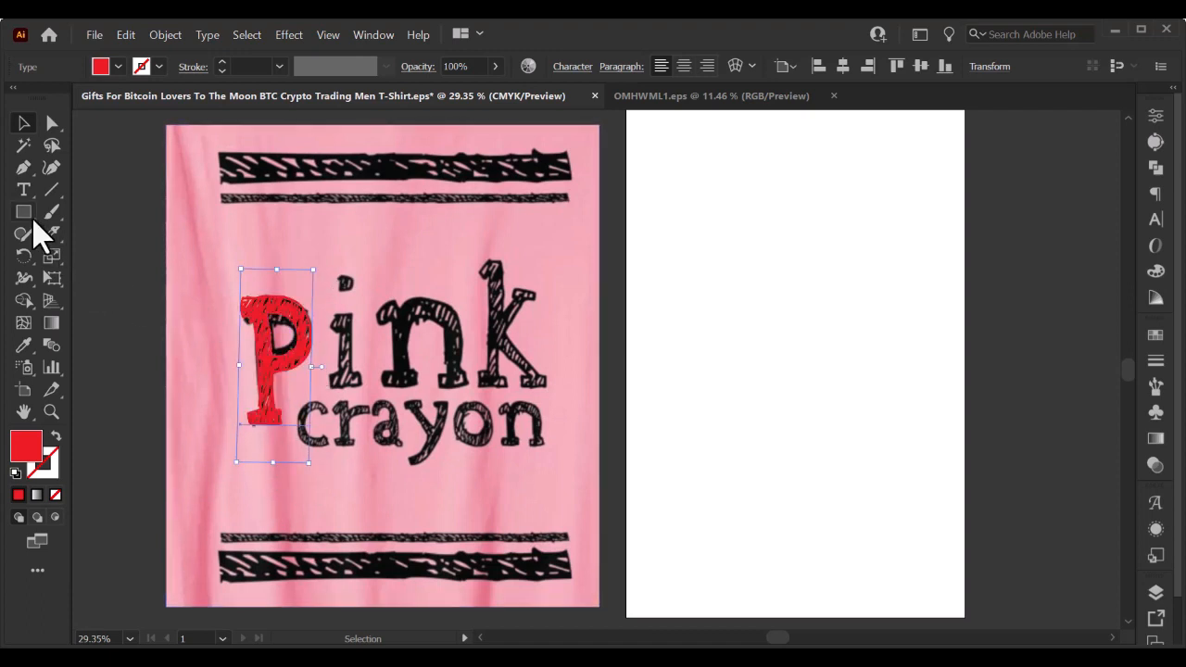
Add a separate letter "i" with the red P's formatting and place it over the reference i.
click(684, 400)
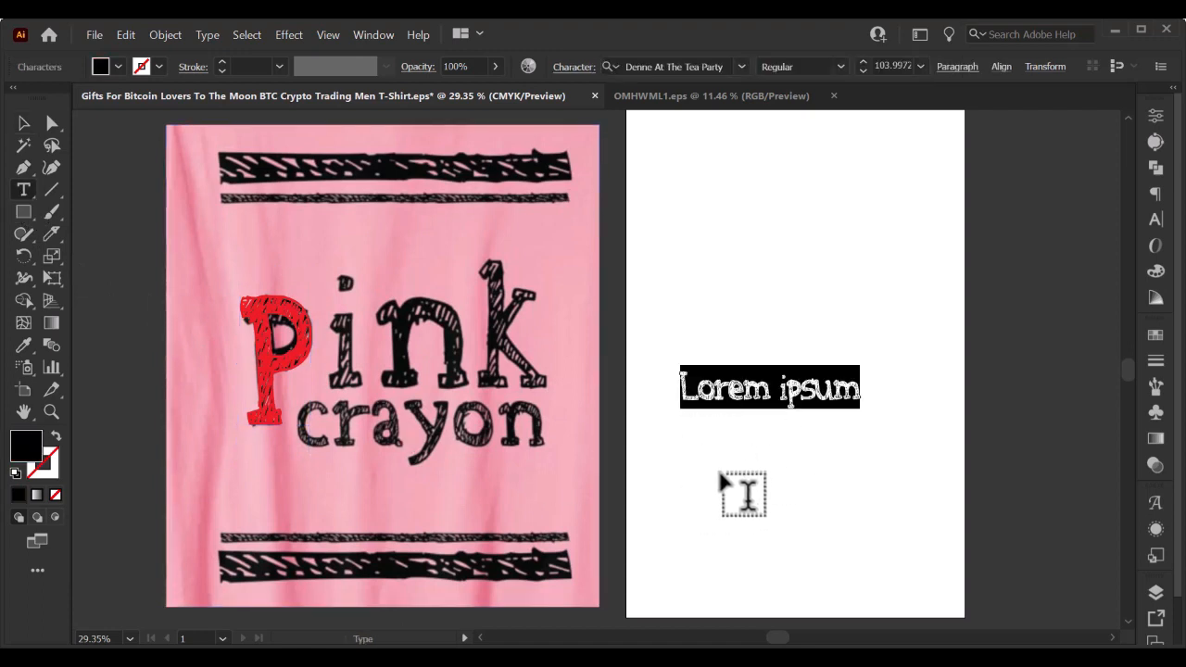
key(BackSpace)
click(26, 125)
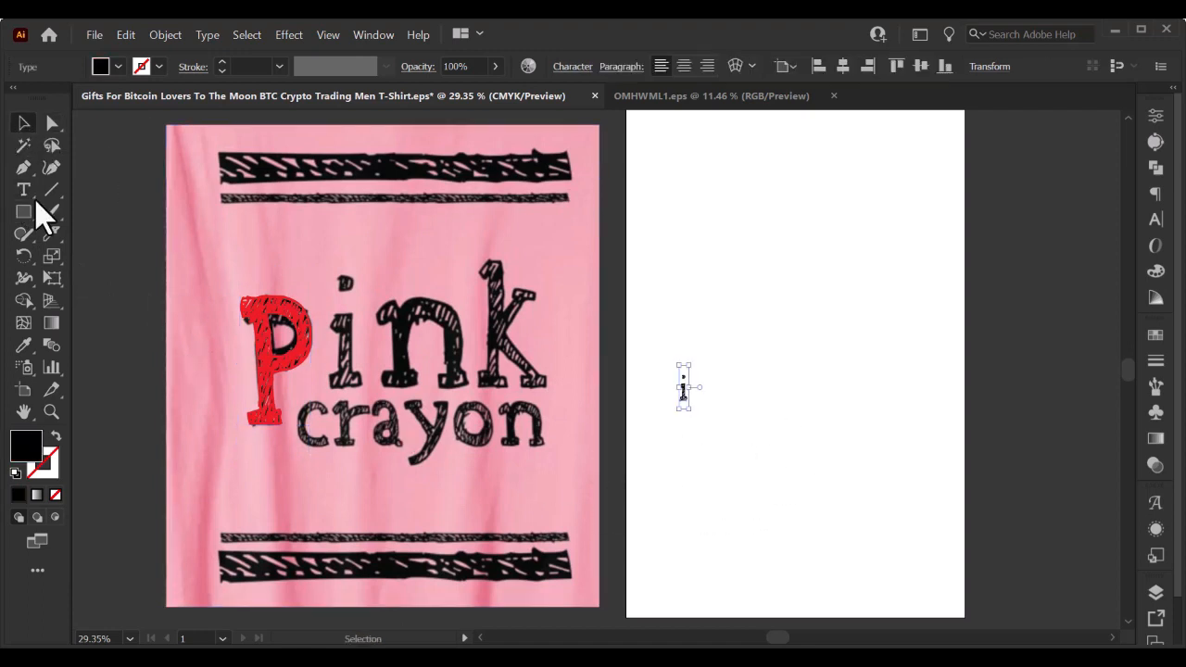
click(23, 345)
click(288, 362)
click(28, 128)
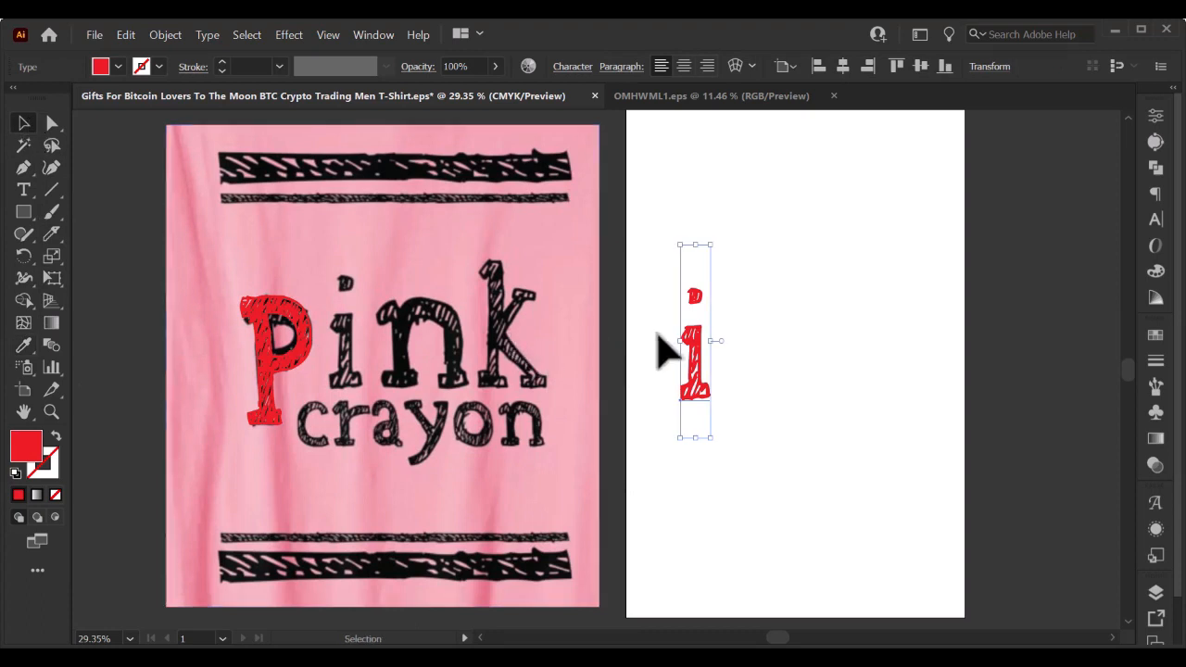
drag(689, 389, 345, 352)
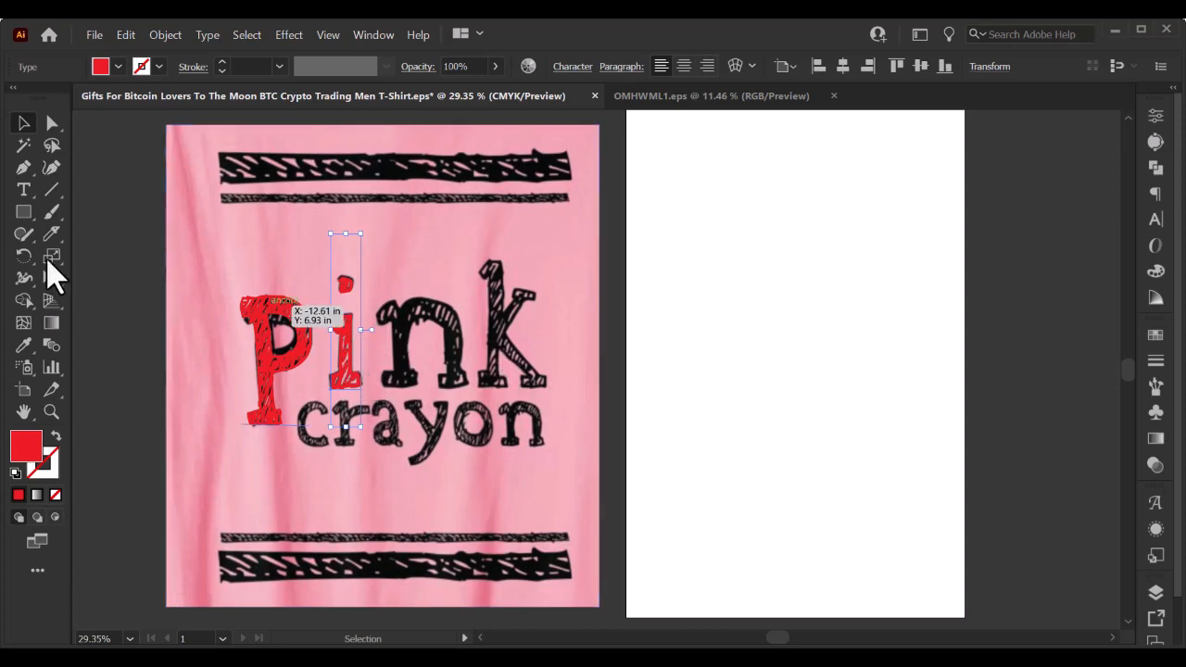
Add a separate letter "n" on the blank artboard and copy the red i's formatting to it with the Eyedropper.
click(34, 192)
click(776, 365)
text(n)
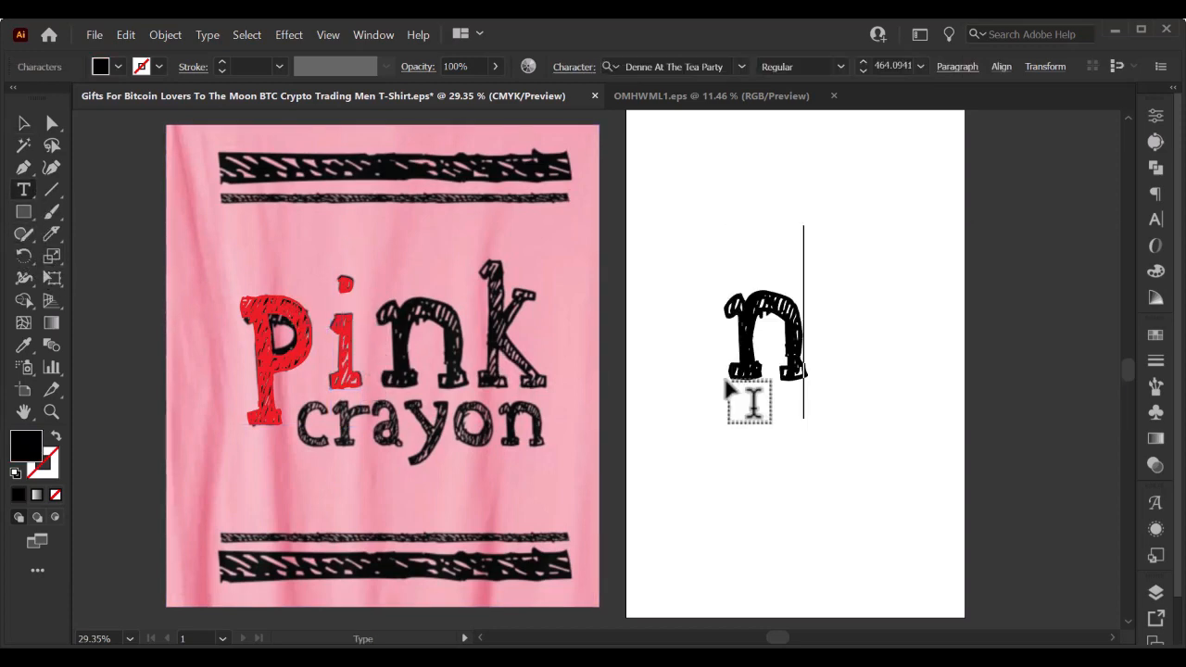
click(23, 123)
click(23, 345)
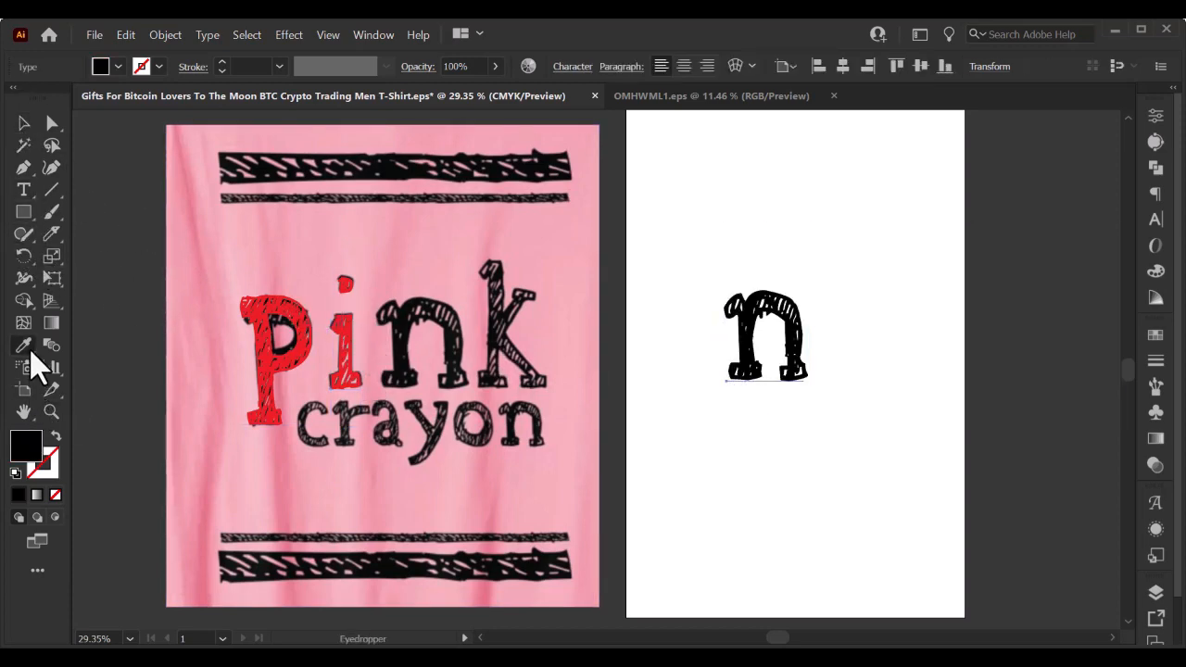
click(340, 348)
Place the red n over the reference n and widen it to match.
click(23, 123)
drag(737, 361, 405, 346)
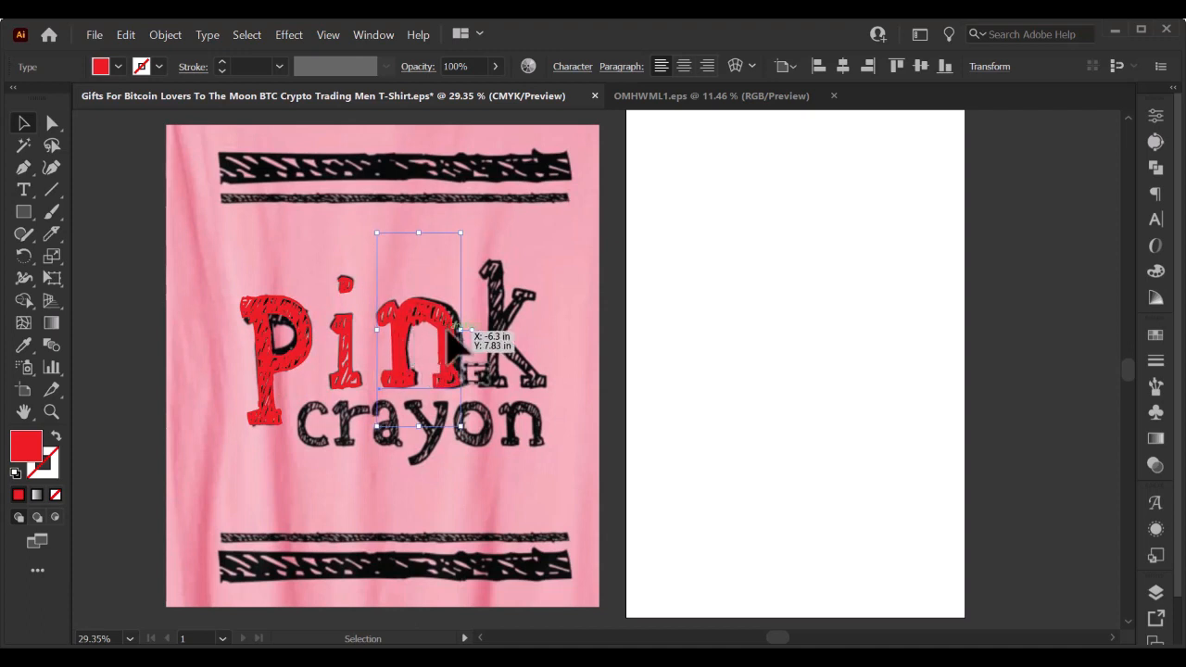
drag(460, 330, 470, 330)
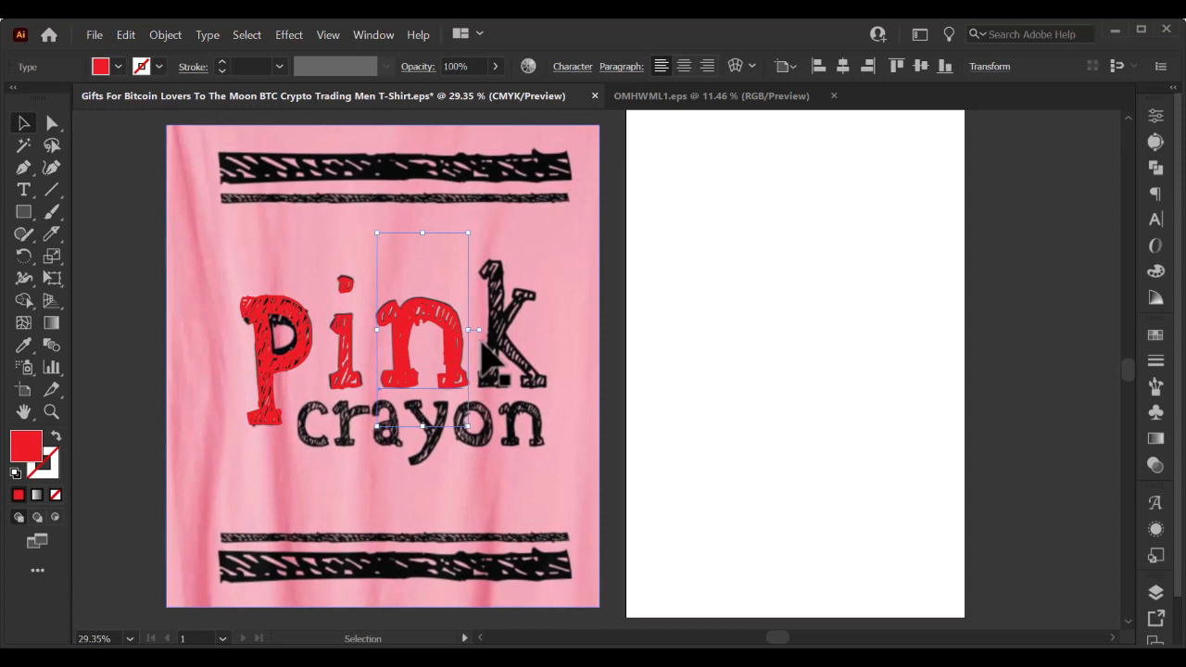
Add a separate letter "k" on the blank artboard and copy the red n's formatting to it with the Eyedropper.
click(23, 189)
click(721, 404)
text(k)
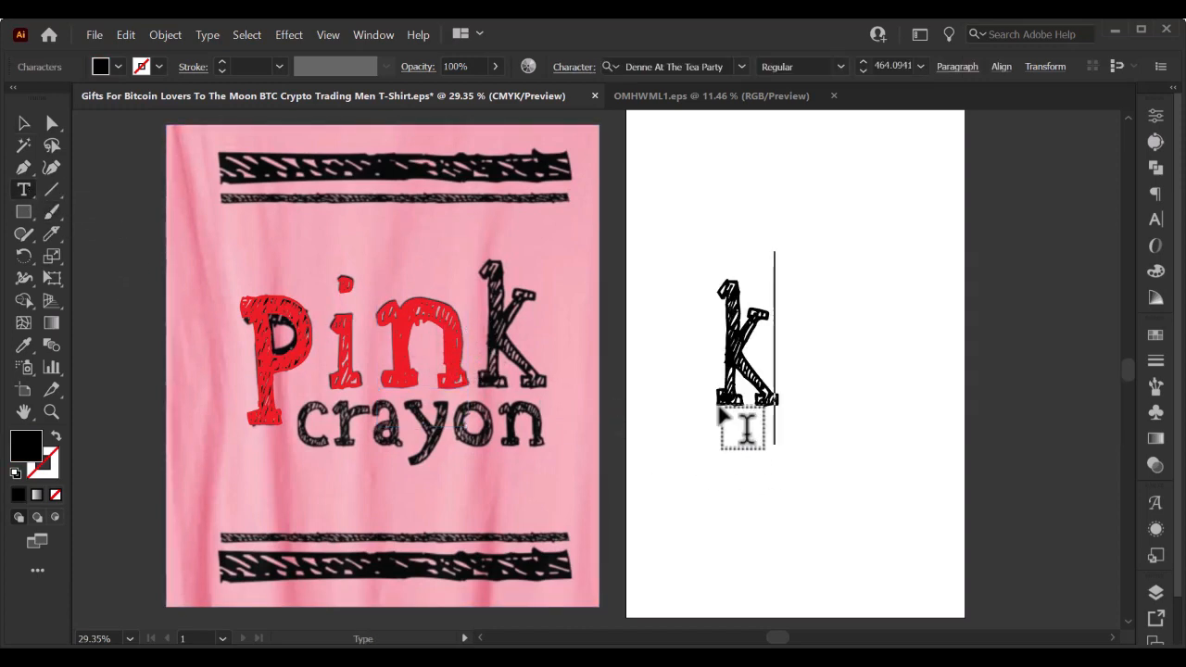
click(24, 124)
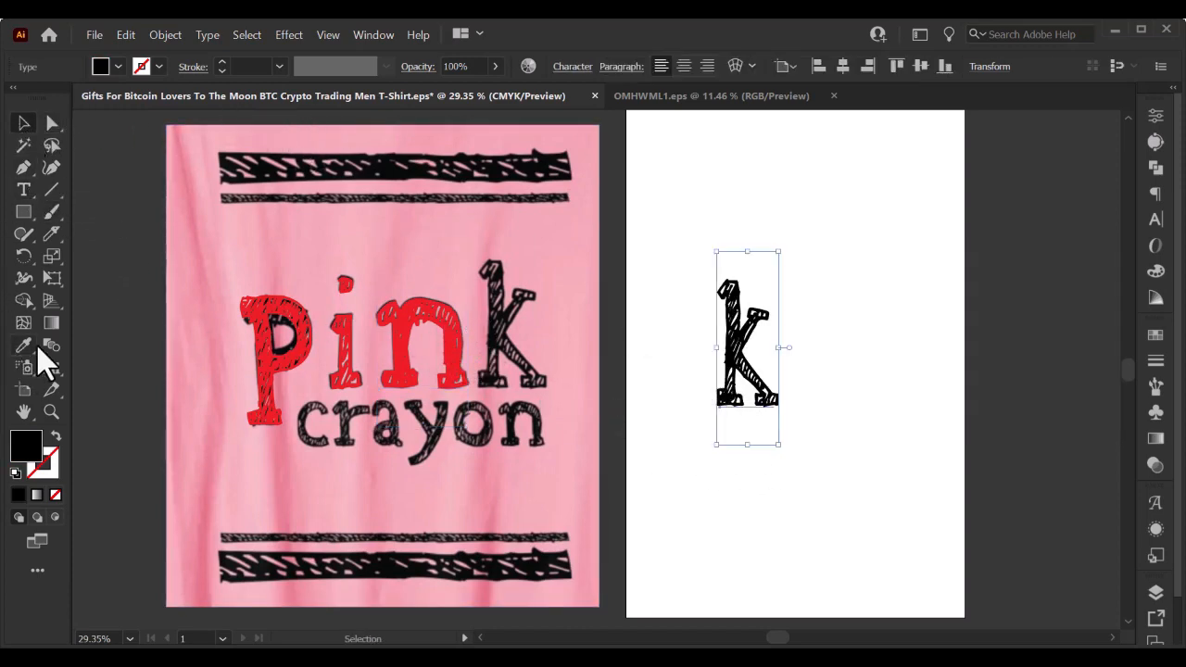
click(25, 345)
click(414, 341)
Place the red k over the reference k and adjust its height to match.
click(23, 123)
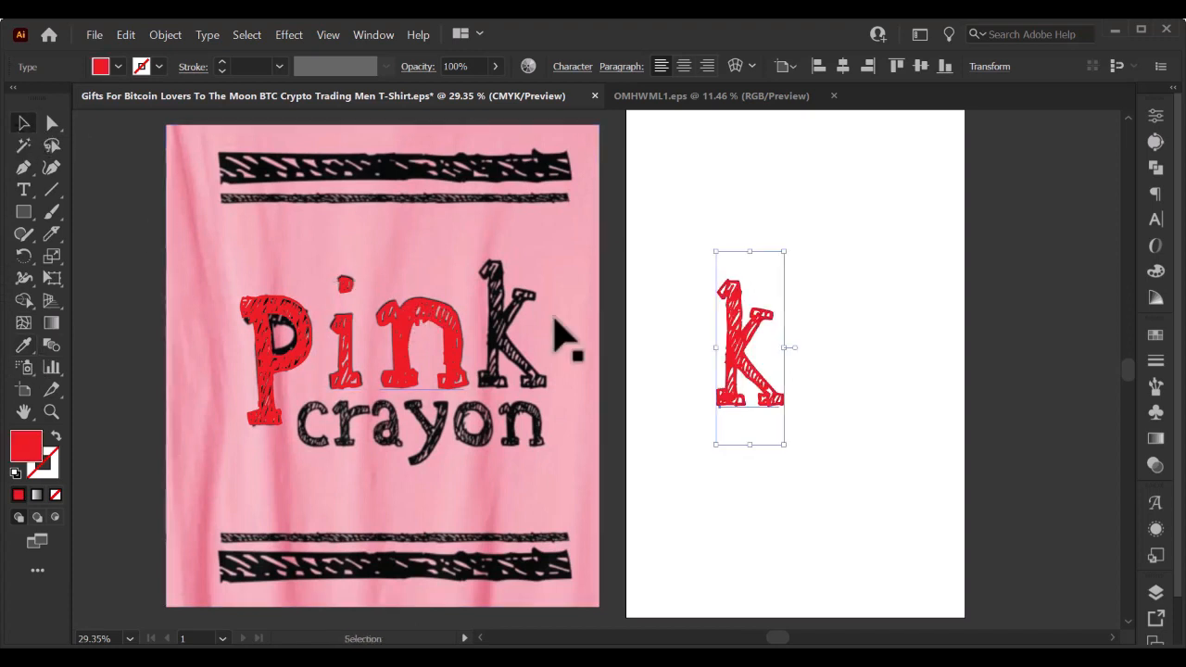
drag(752, 367, 505, 326)
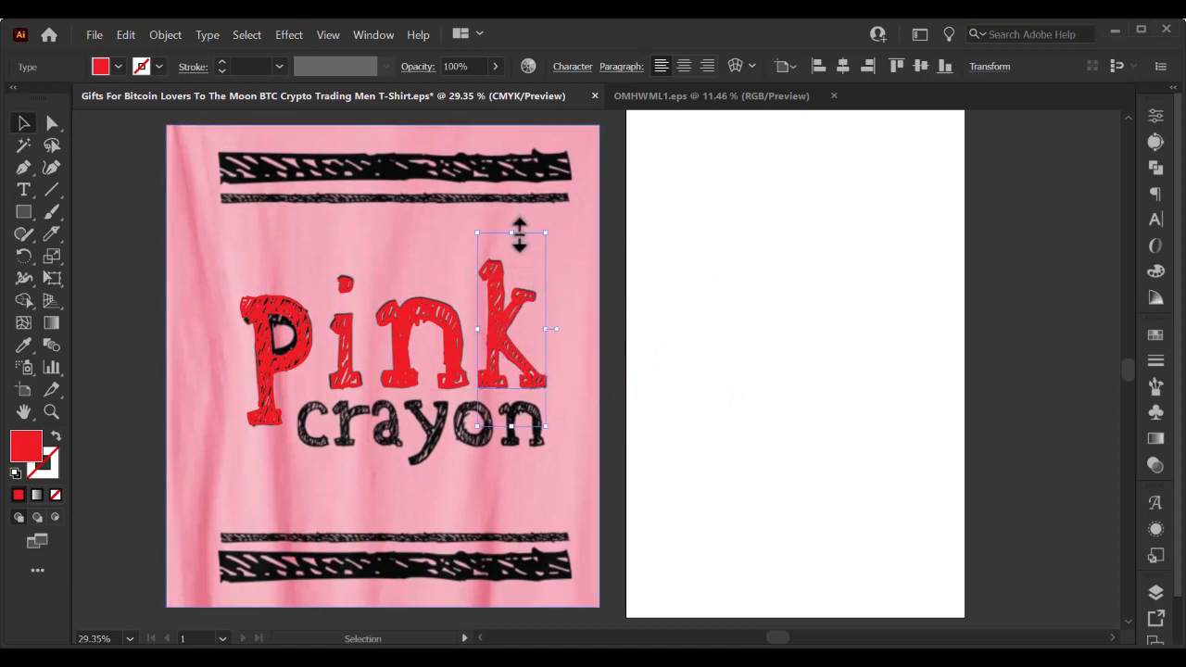
drag(522, 232, 521, 233)
Convert the four red letters P, i, n and k to outlines.
click(308, 345)
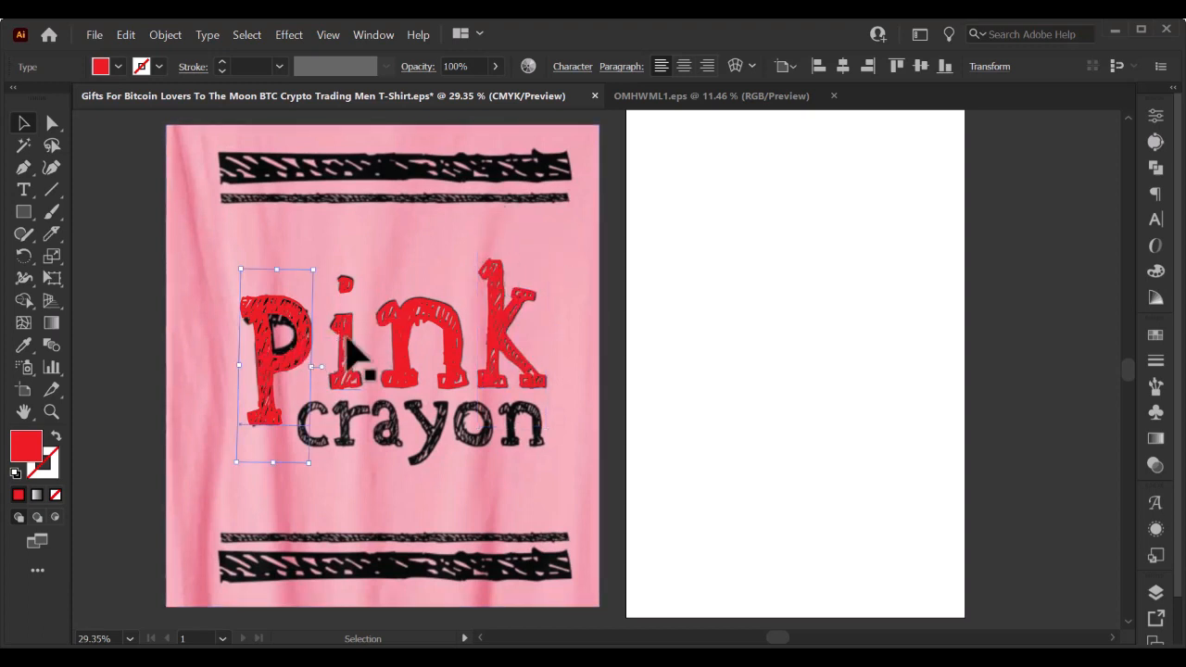
shift+click(352, 341)
shift+click(445, 350)
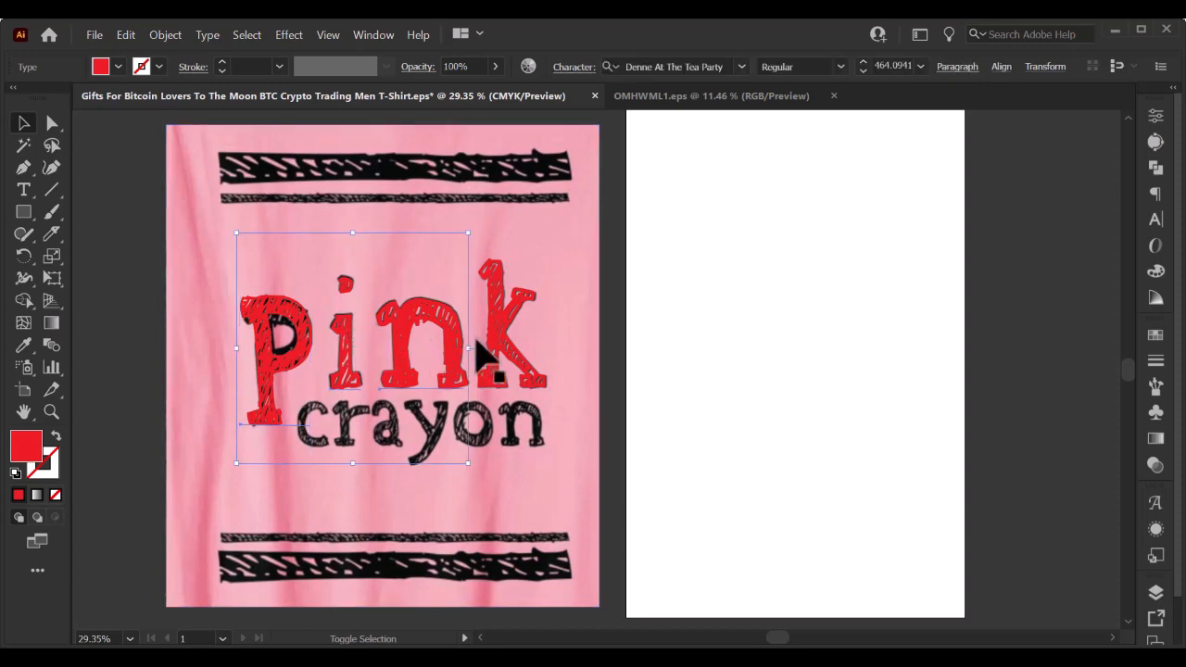
shift+click(508, 350)
right_click(507, 339)
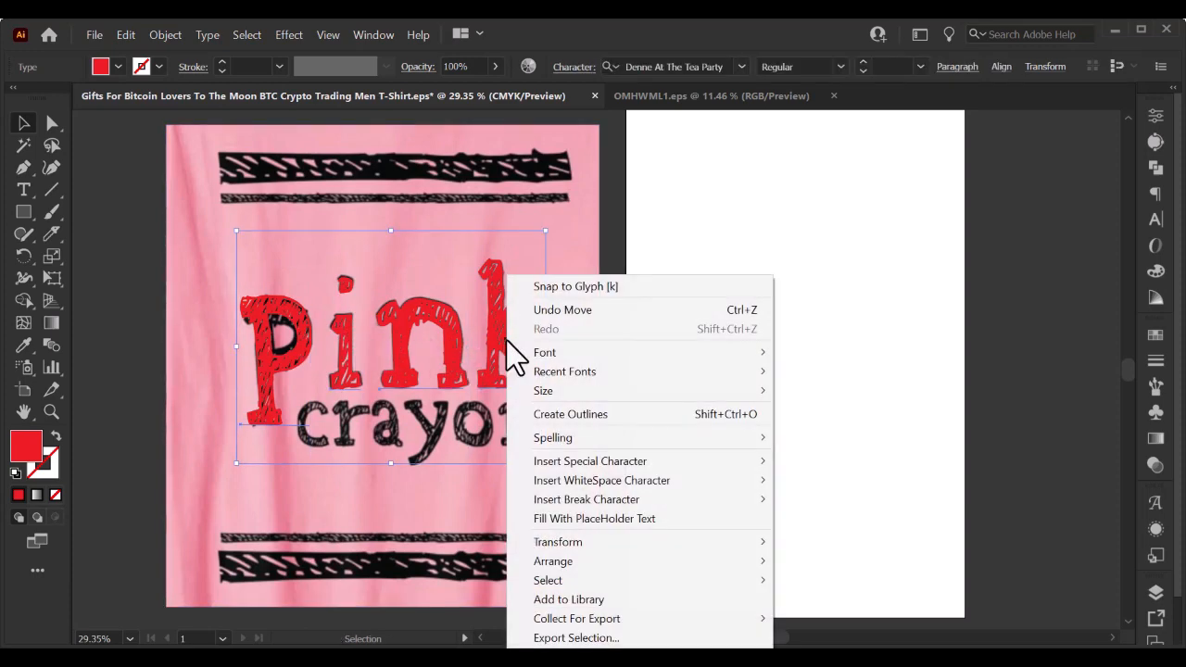
click(555, 407)
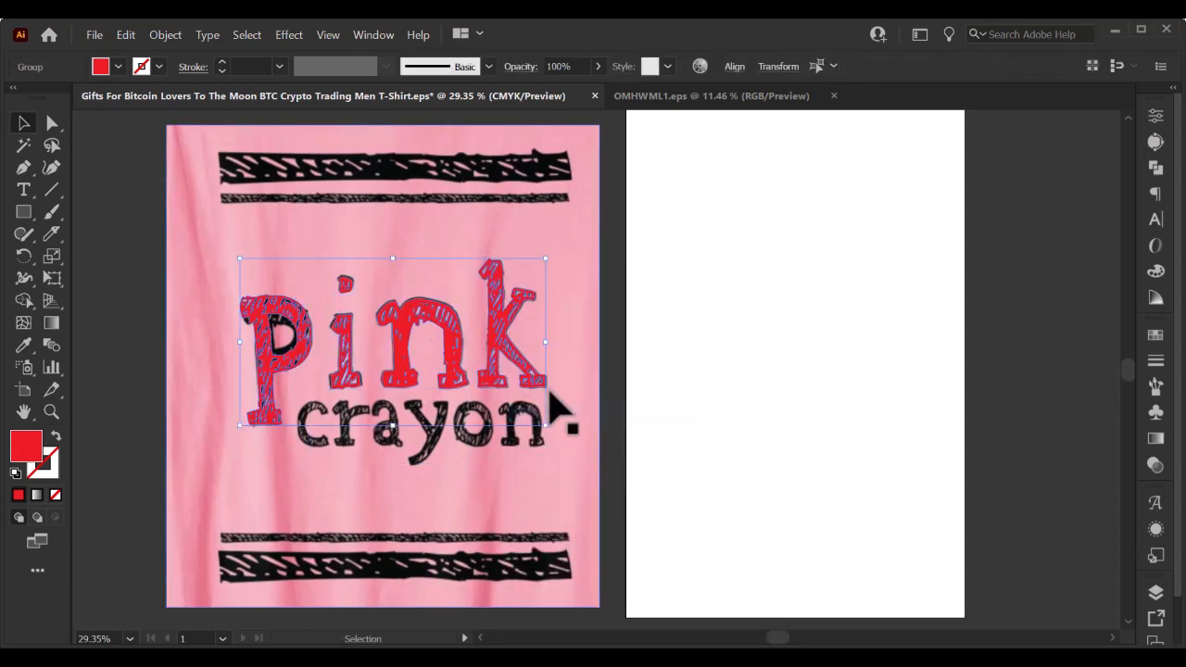
Add the word "crayon" on the blank artboard and fill it with red.
click(35, 184)
click(717, 413)
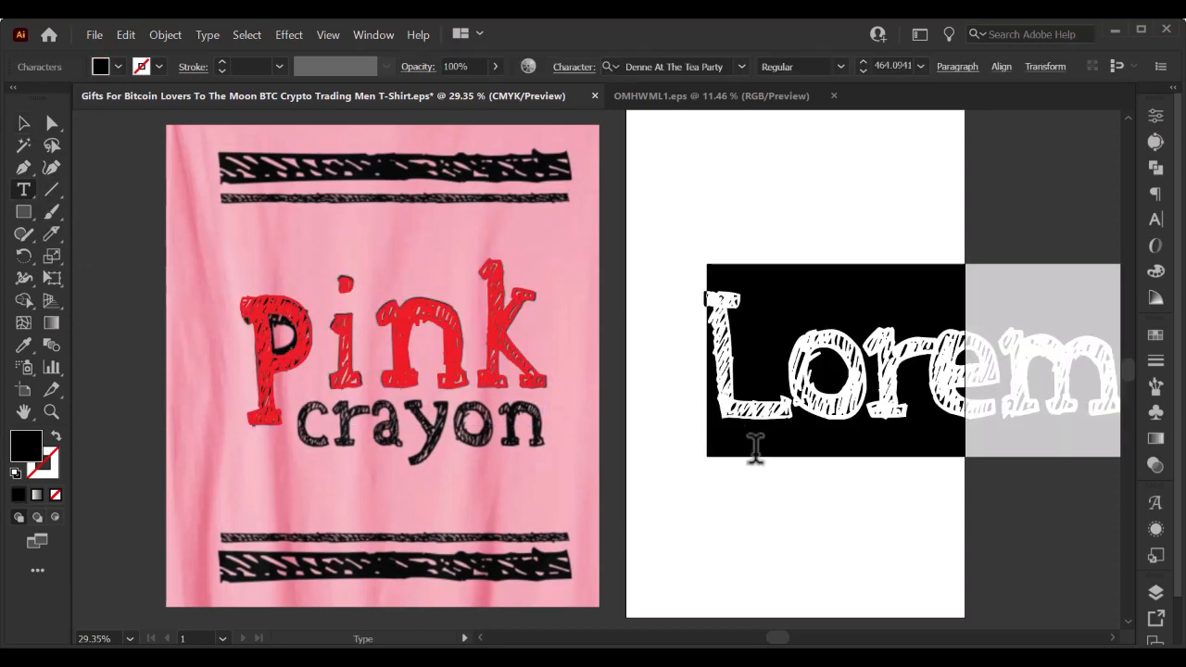
text(cr)
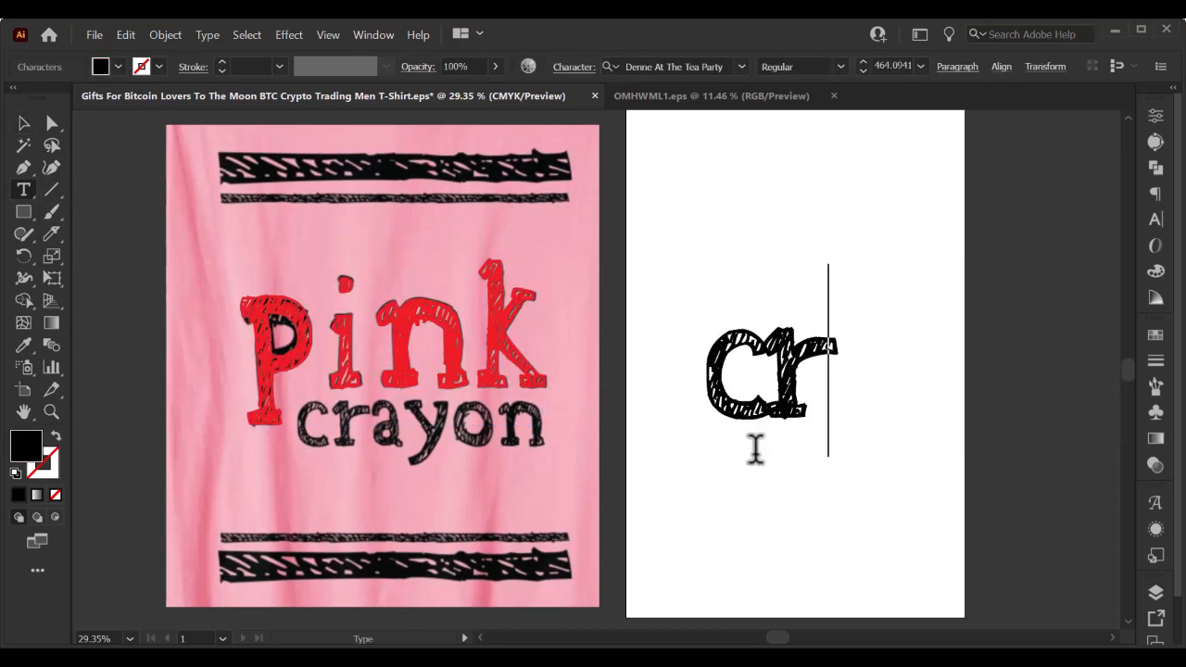
text(ayon)
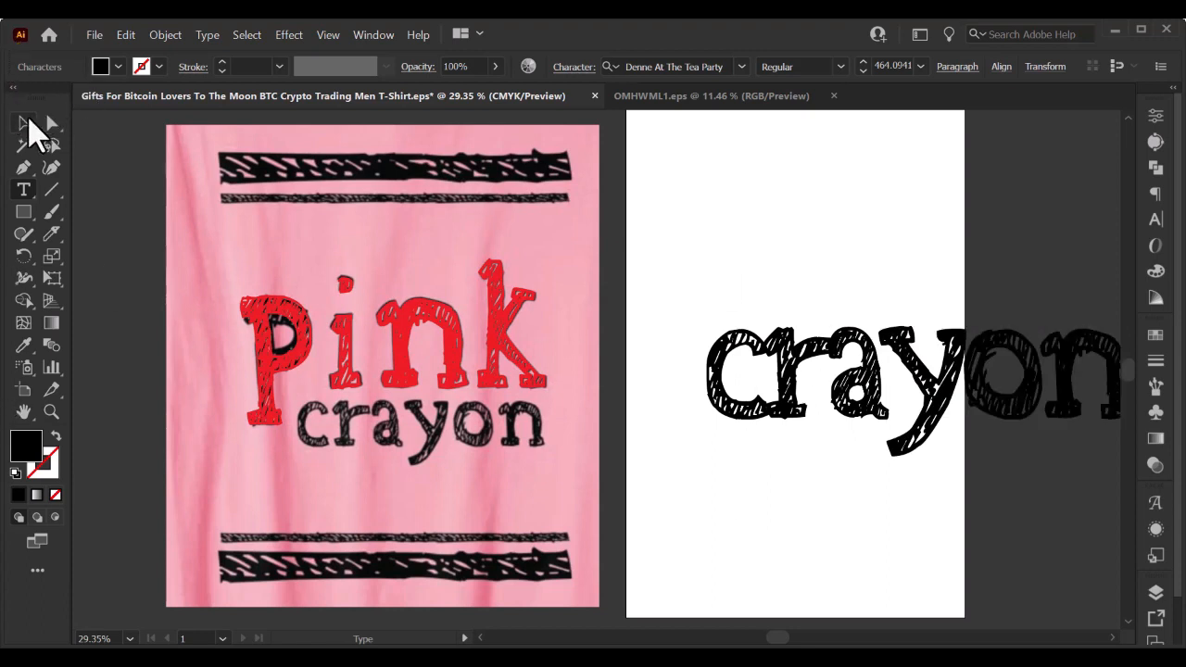
click(24, 123)
click(118, 67)
click(63, 99)
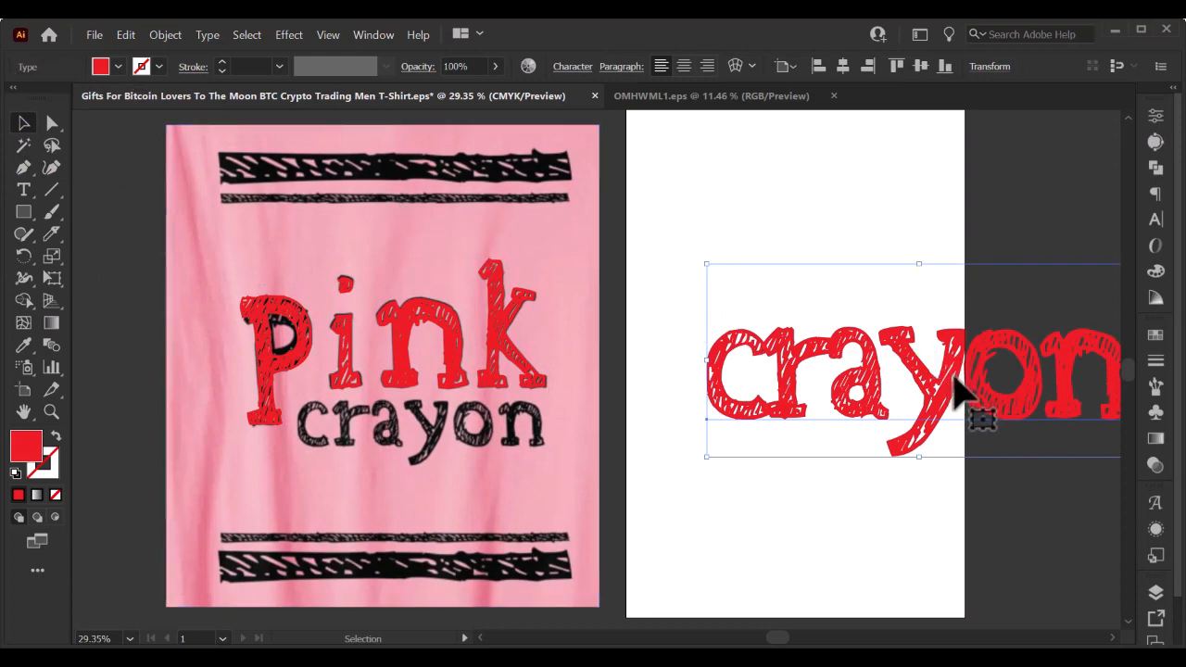
Place the red word "crayon" over the reference "crayon", then scale and widen it to match the reference lettering.
drag(955, 382, 551, 454)
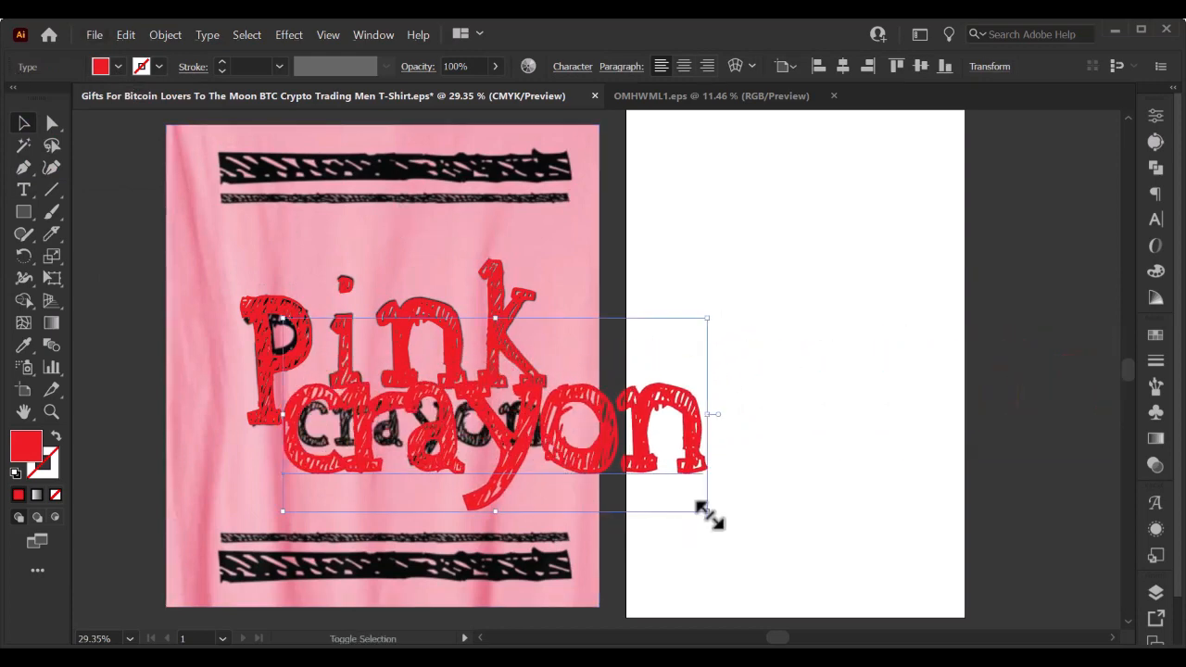
drag(708, 511, 471, 436)
scroll(445, 447, up, 2)
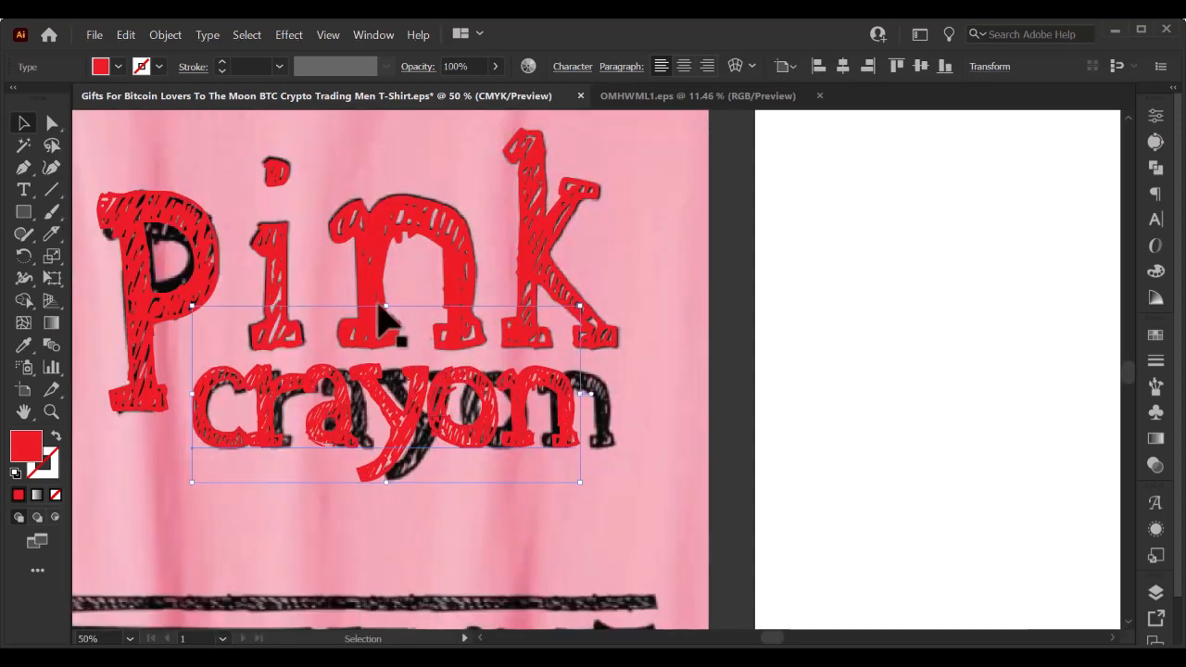
drag(388, 306, 389, 312)
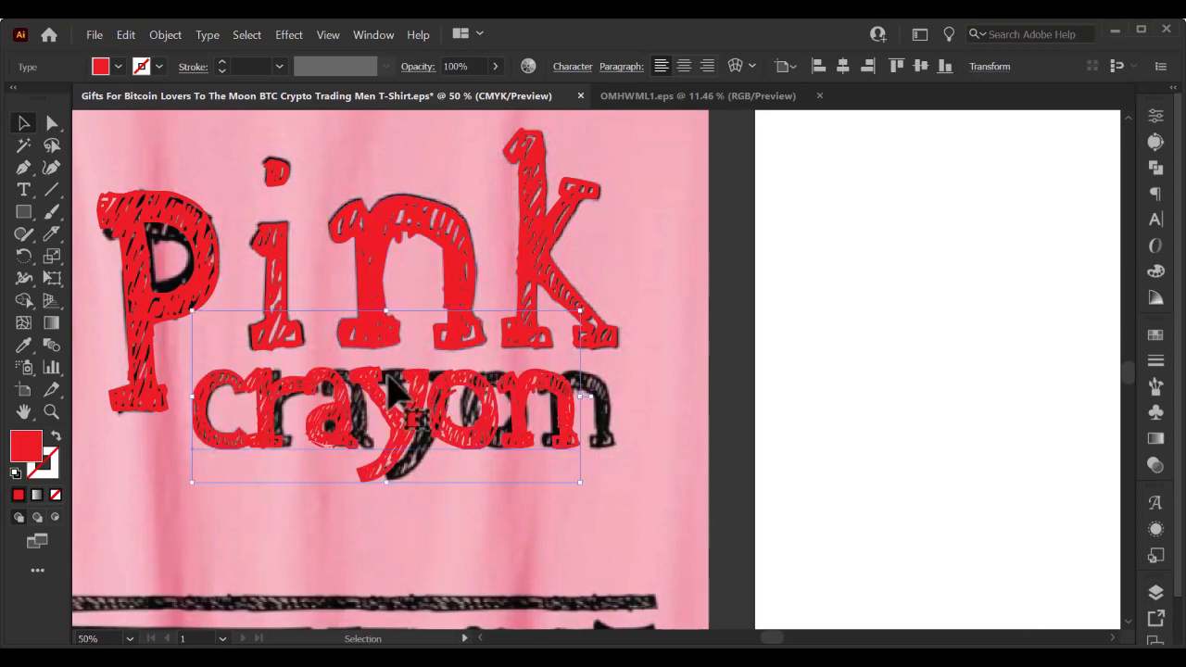
drag(394, 391, 396, 391)
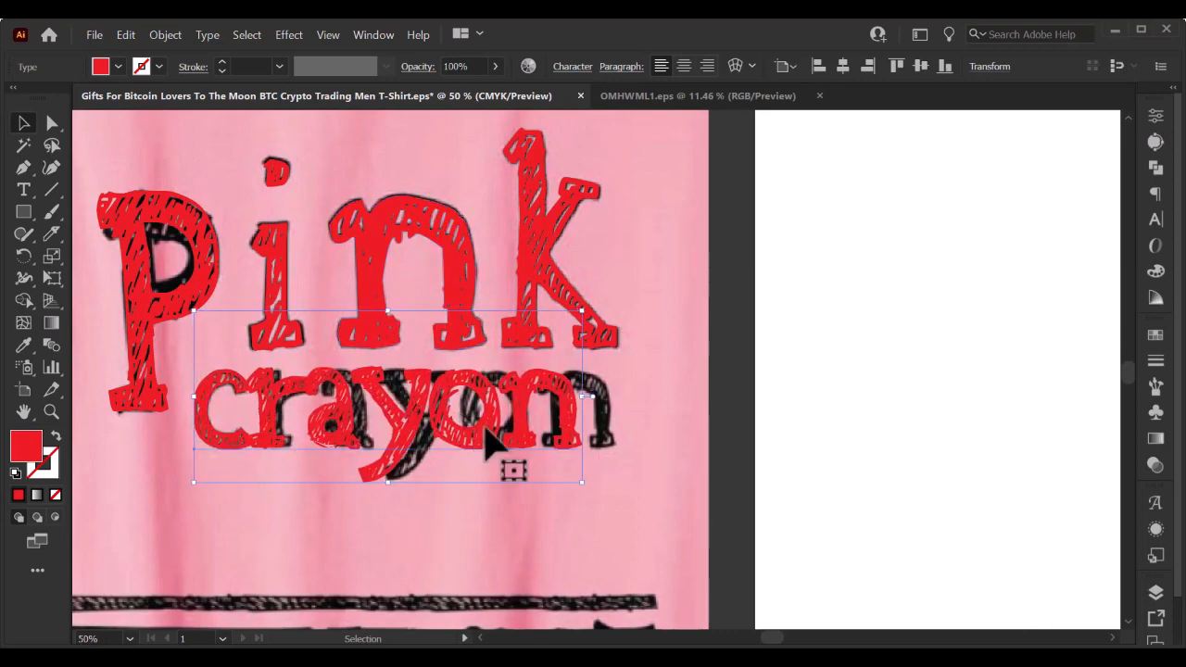
drag(584, 400, 625, 397)
Adjust the kerning between the letters of the red "crayon" so they line up with the reference letters.
key(t)
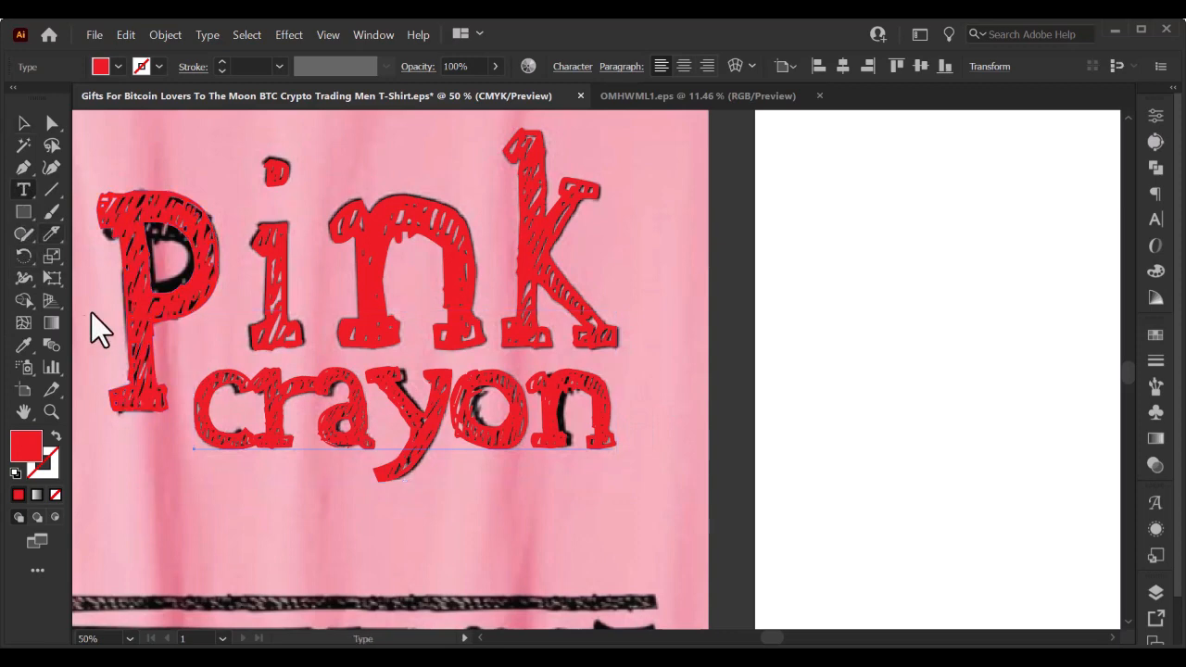
click(268, 405)
key(alt+Right)
key(alt+Right)
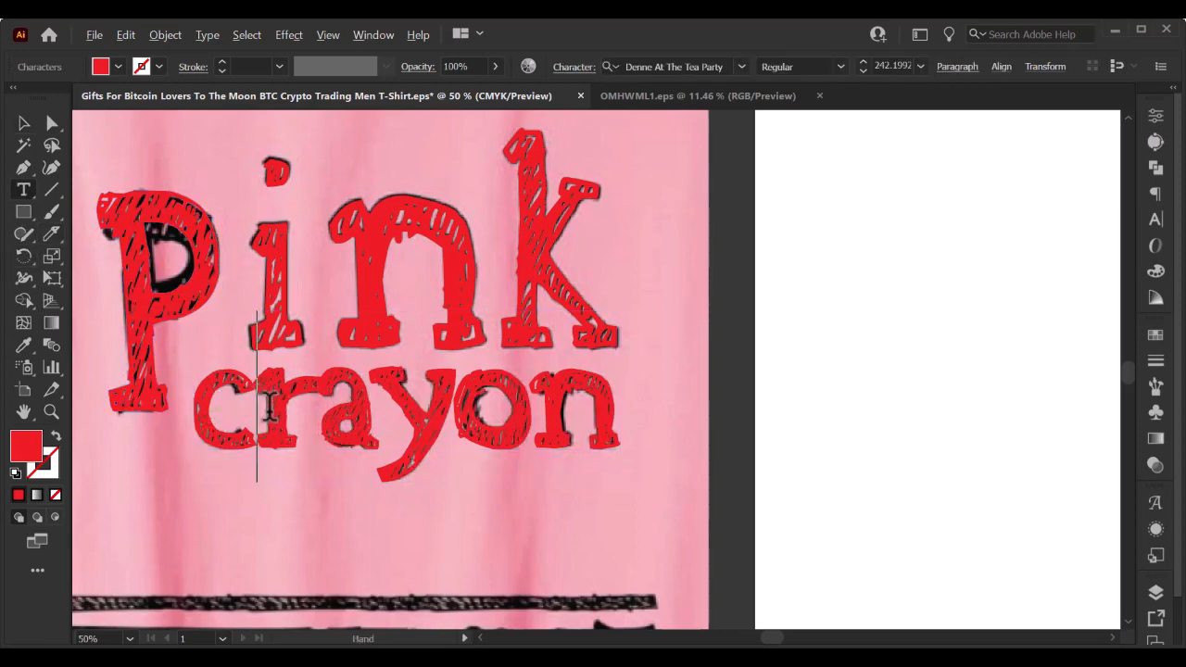
key(alt+Left)
key(alt+Left)
key(alt+Right)
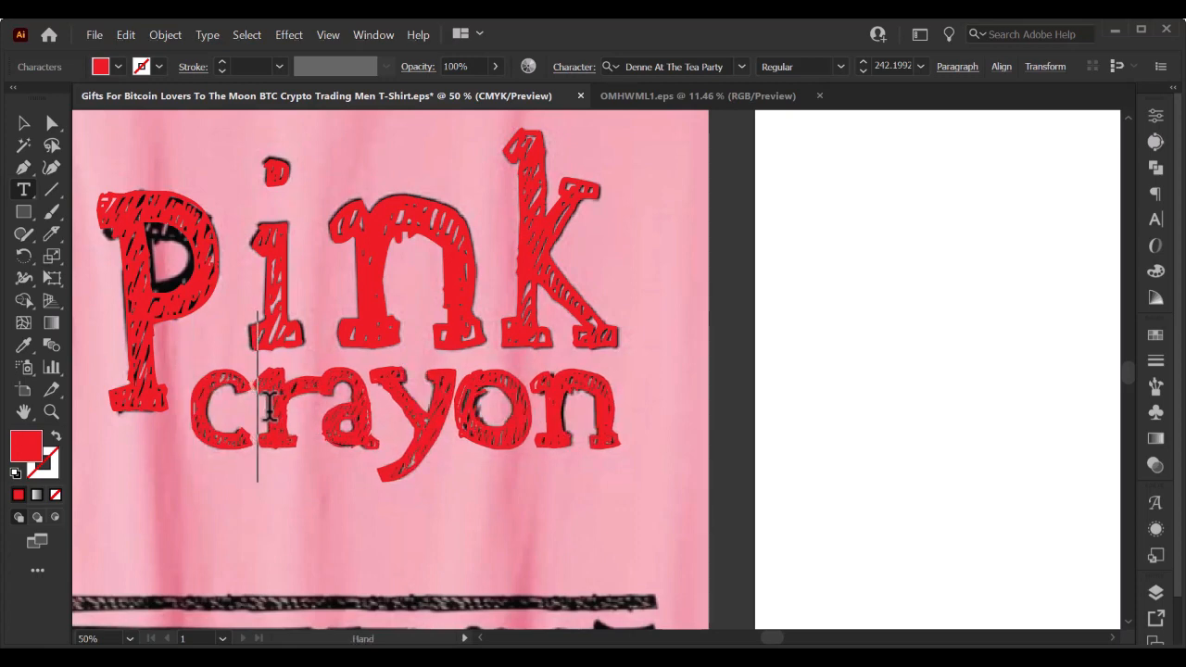
key(alt+Right)
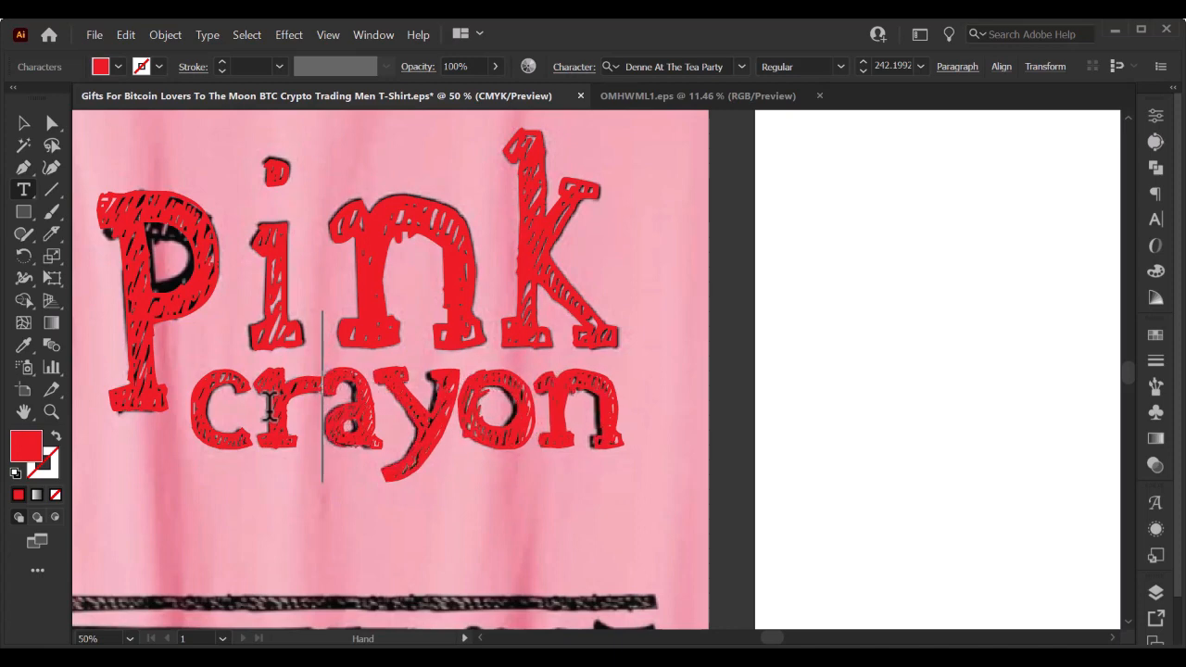
key(alt+Left)
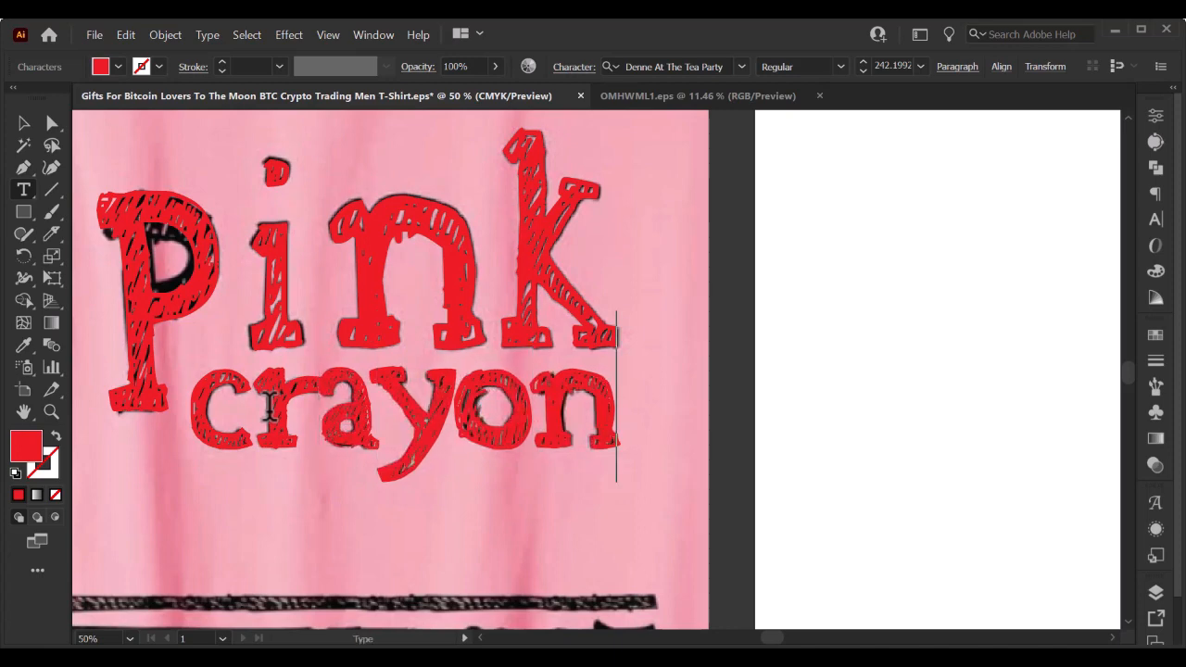
key(alt+Right)
key(alt+Left)
click(22, 121)
click(839, 293)
scroll(781, 336, down, 2)
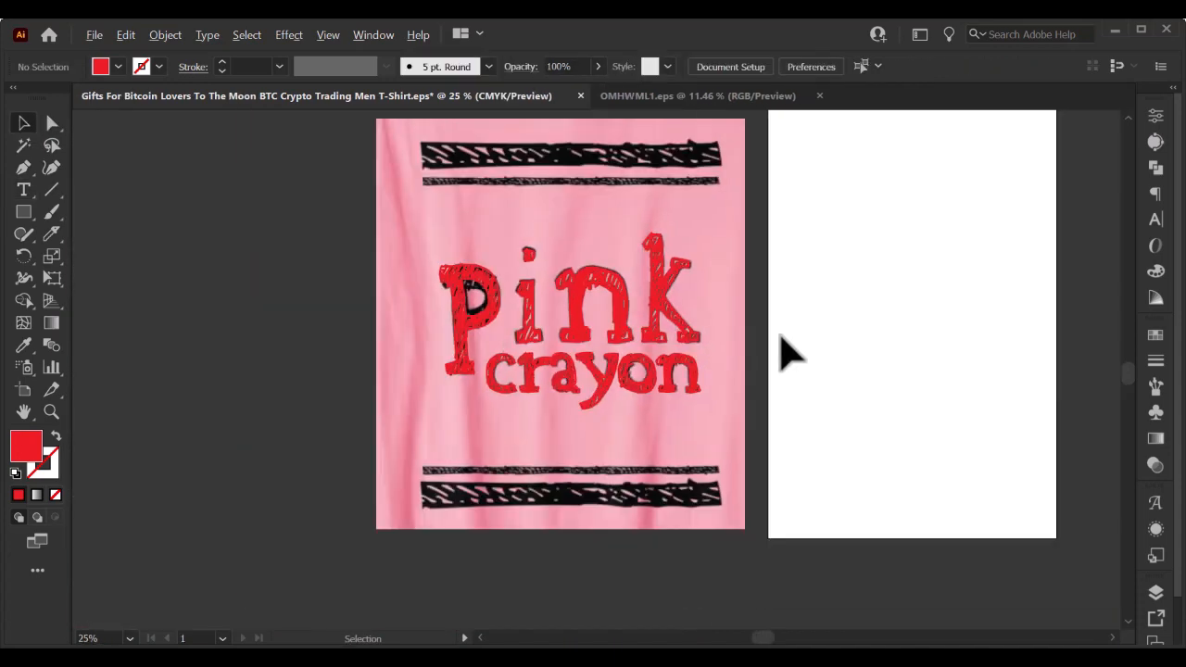
Draw a red-filled rectangle over the thick black bar above "pink" and nudge it into place.
scroll(781, 353, up, 2)
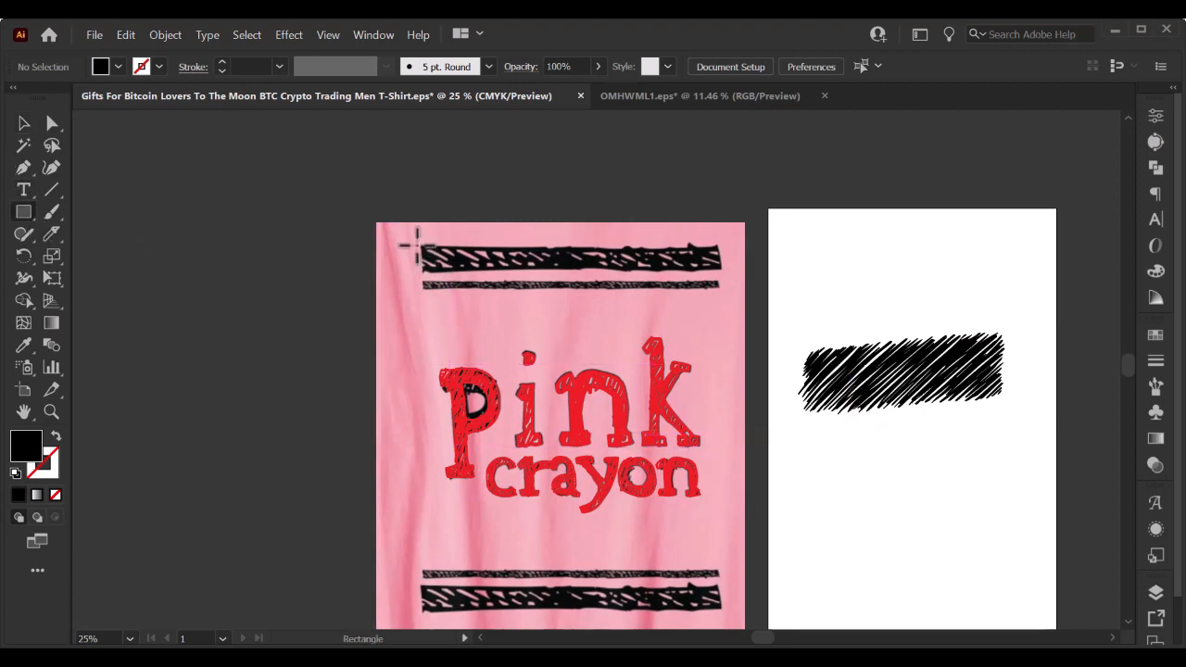
click(102, 84)
click(65, 99)
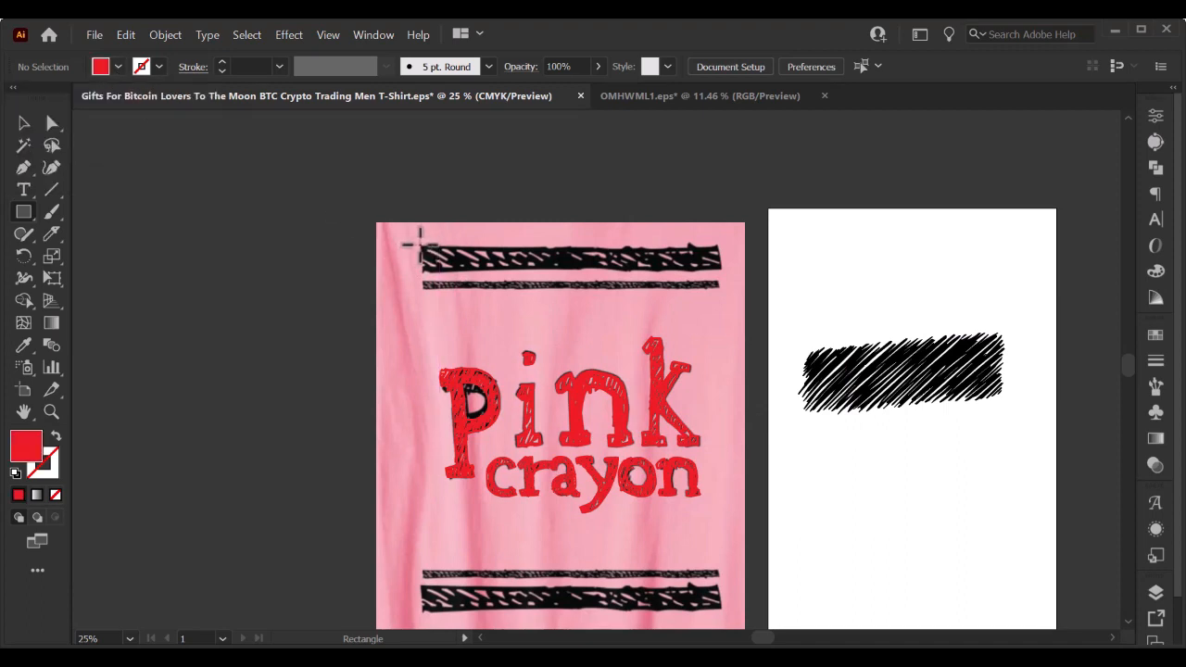
drag(420, 244, 732, 269)
click(26, 123)
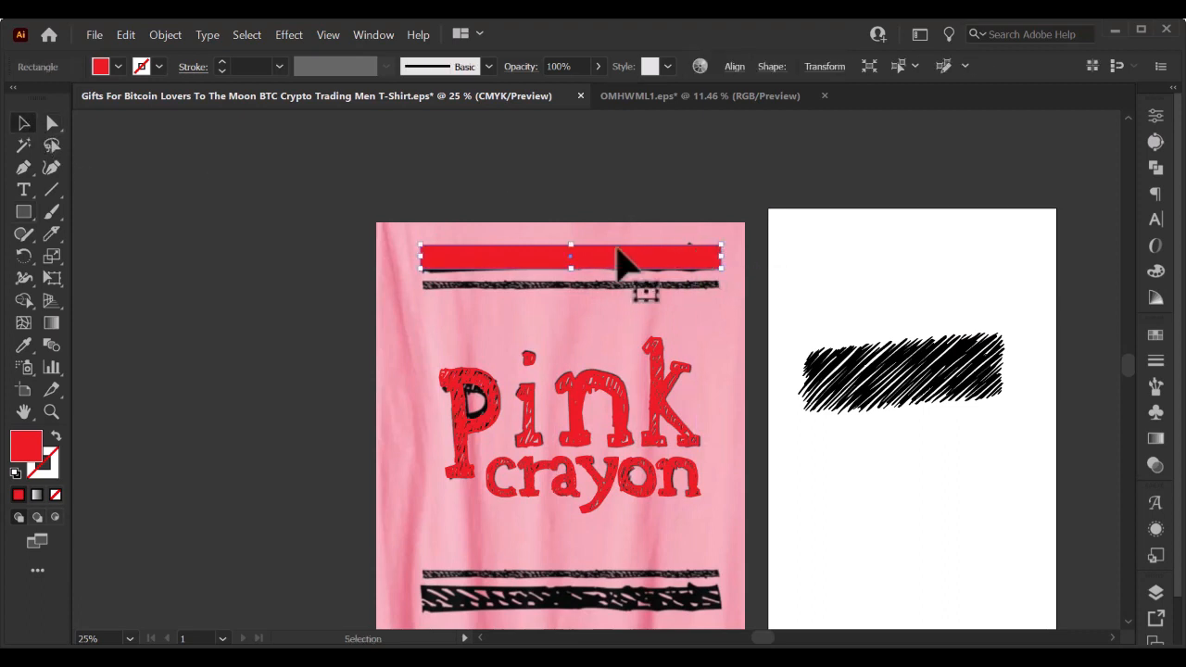
mouse_move(585, 259)
mouse_down()
mouse_move(715, 199)
mouse_move(877, 257)
mouse_move(856, 273)
mouse_move(591, 266)
mouse_up()
Remove the rectangle's fill and give it a red 10 pt stroke.
click(118, 67)
click(12, 98)
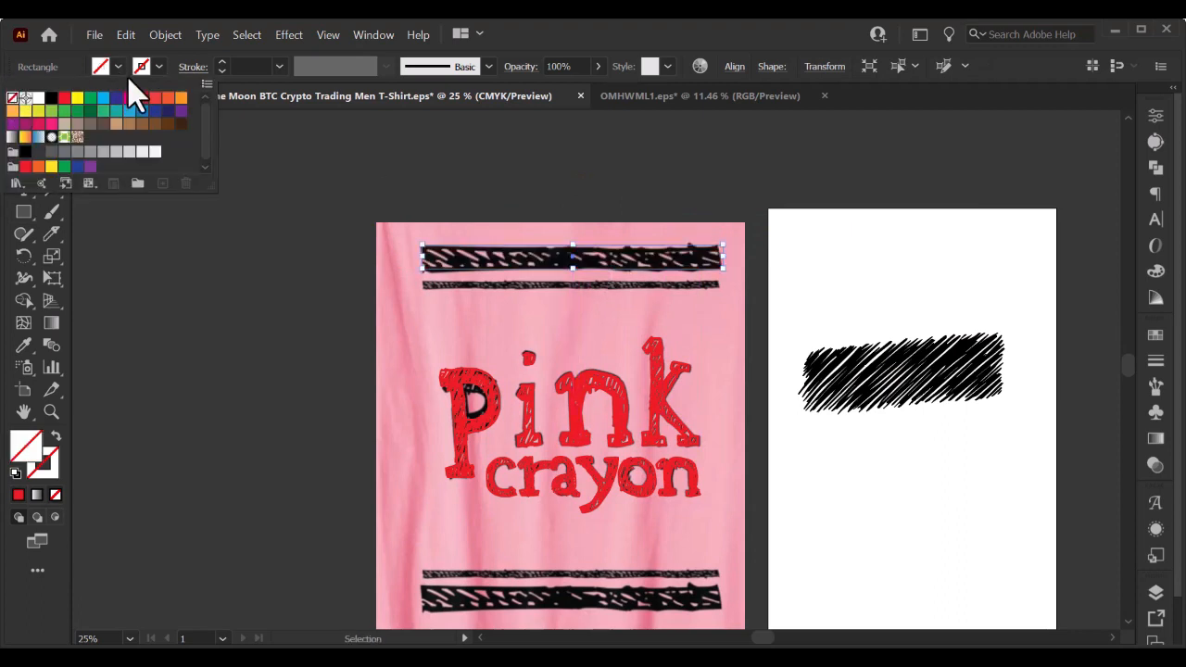
click(53, 98)
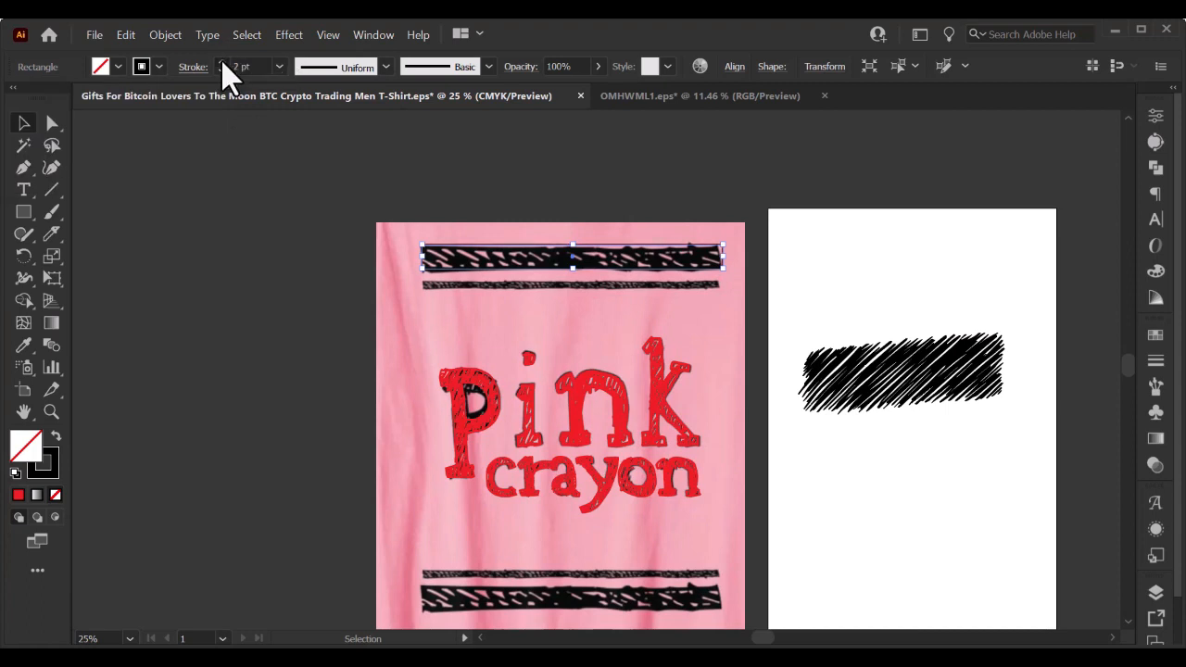
click(222, 61)
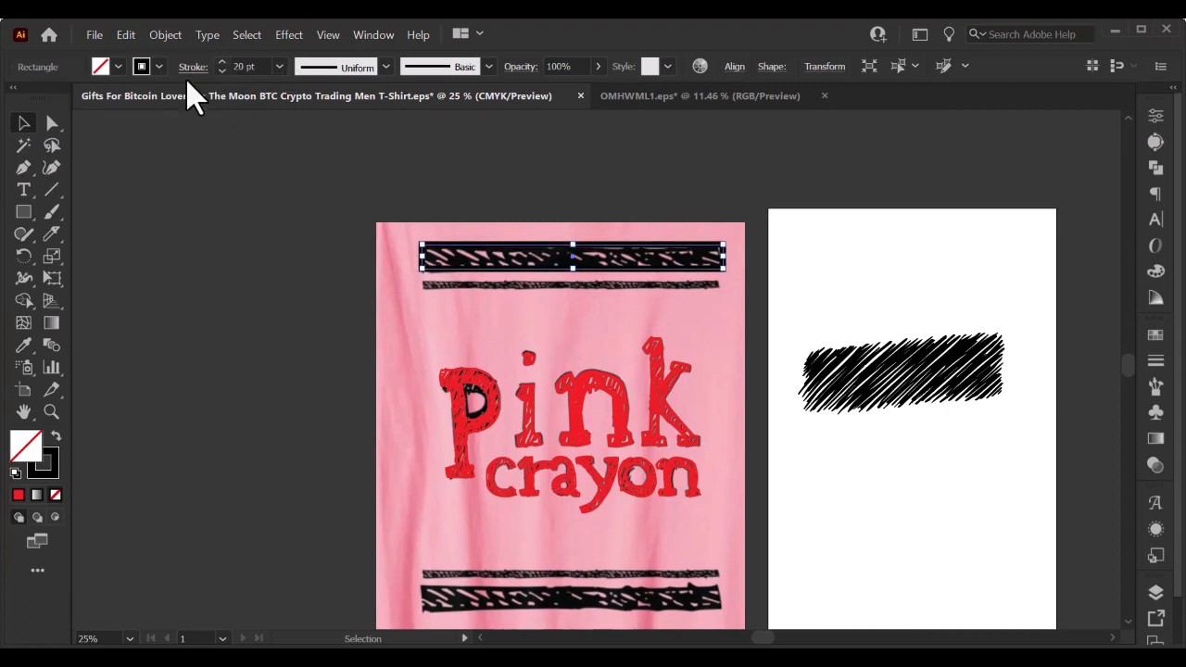
click(158, 67)
click(64, 97)
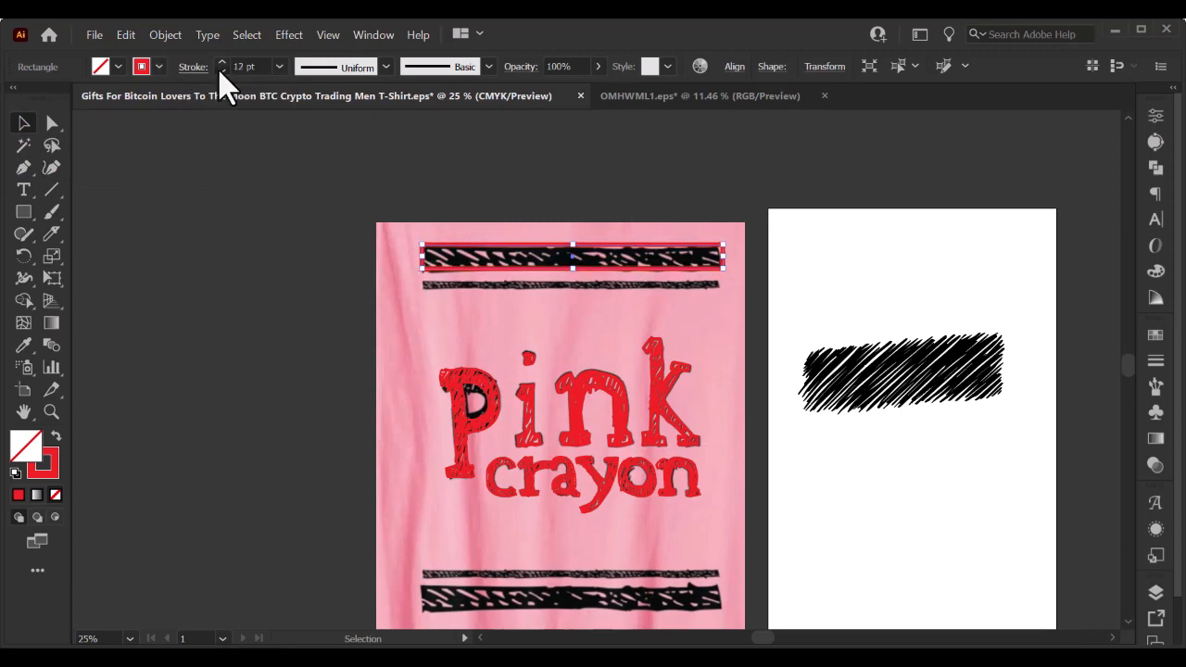
Reduce the outlined rectangle's height from its upper edge to fit the thick reference bar.
scroll(551, 190, up, 3)
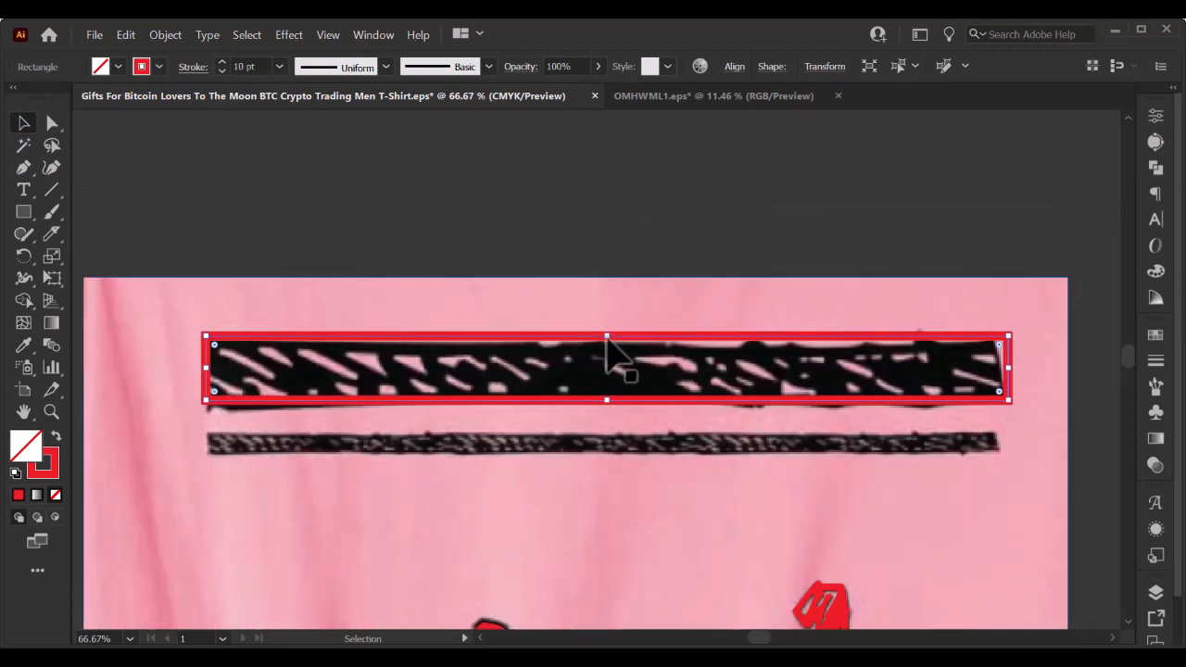
drag(606, 338, 607, 346)
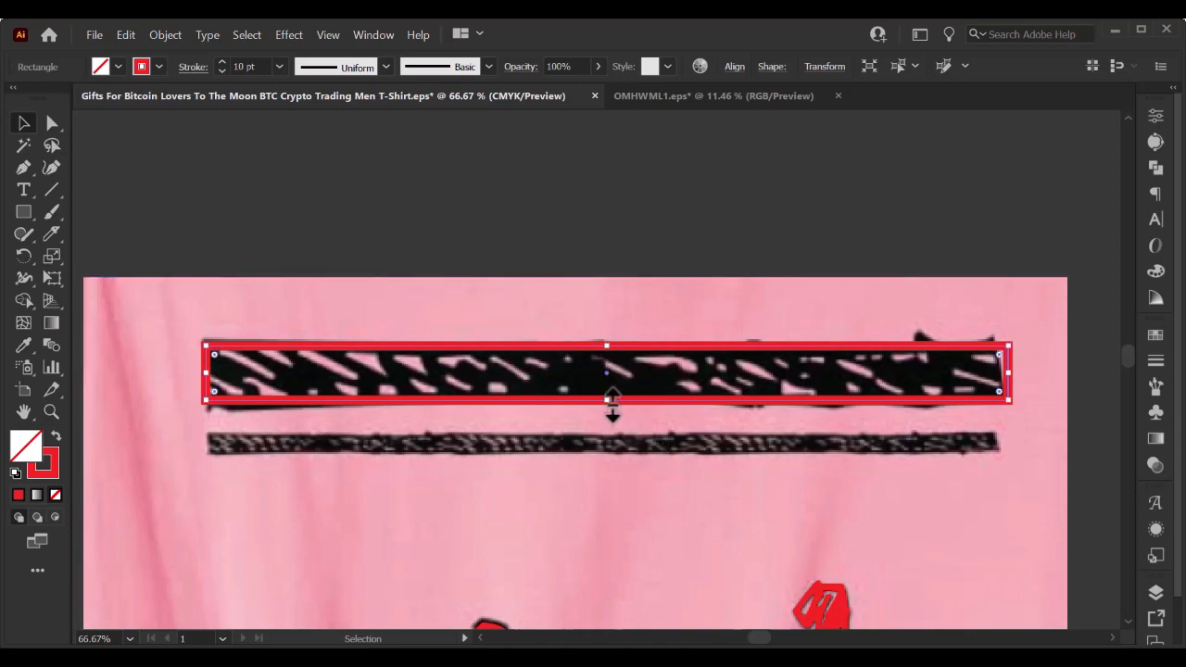
drag(610, 401, 618, 402)
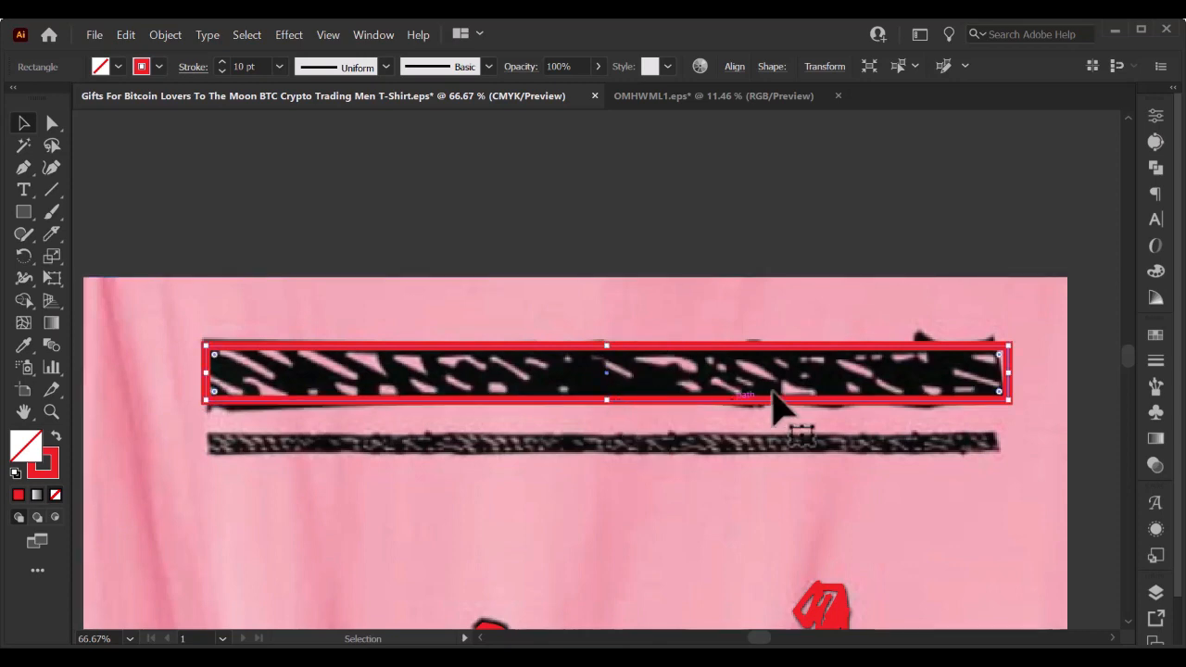
scroll(296, 408, down, 3)
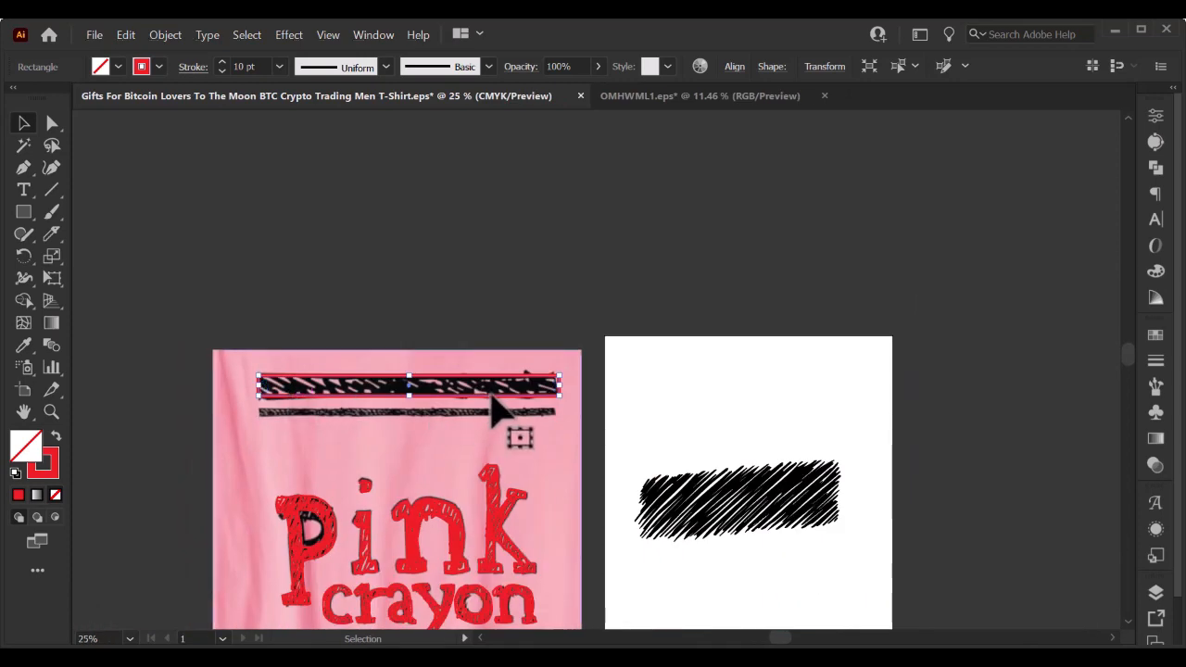
Move the red outlined rectangle off the reference to above the blank artboard and expand its stroke into a filled shape.
drag(496, 398, 810, 284)
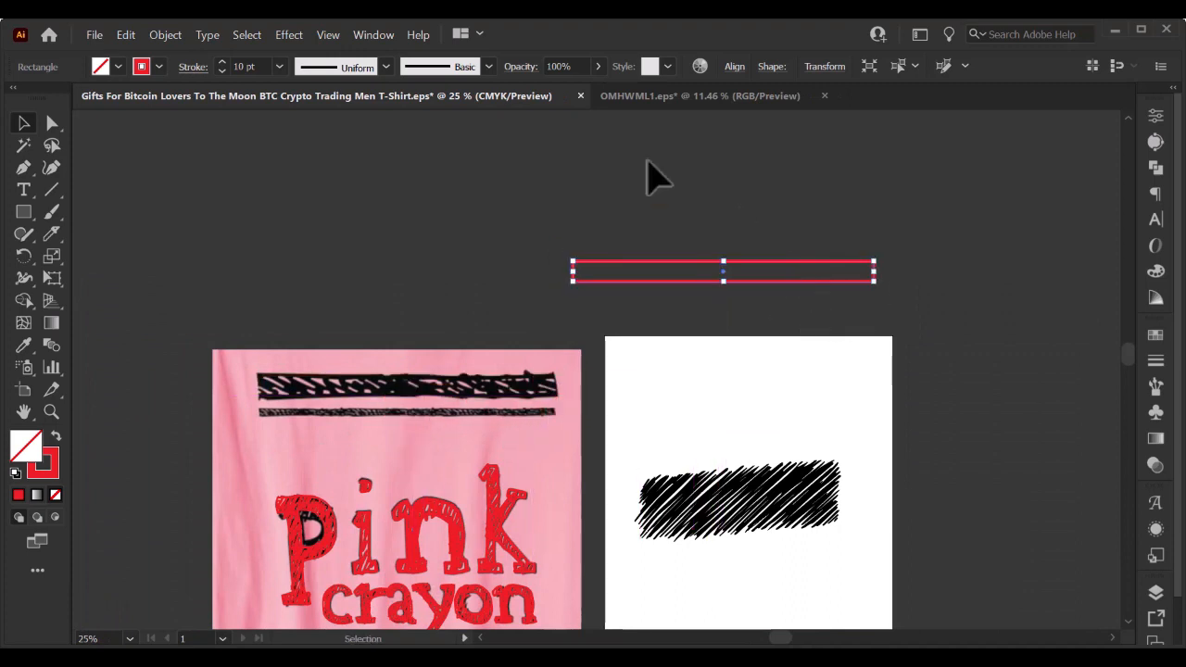
click(173, 32)
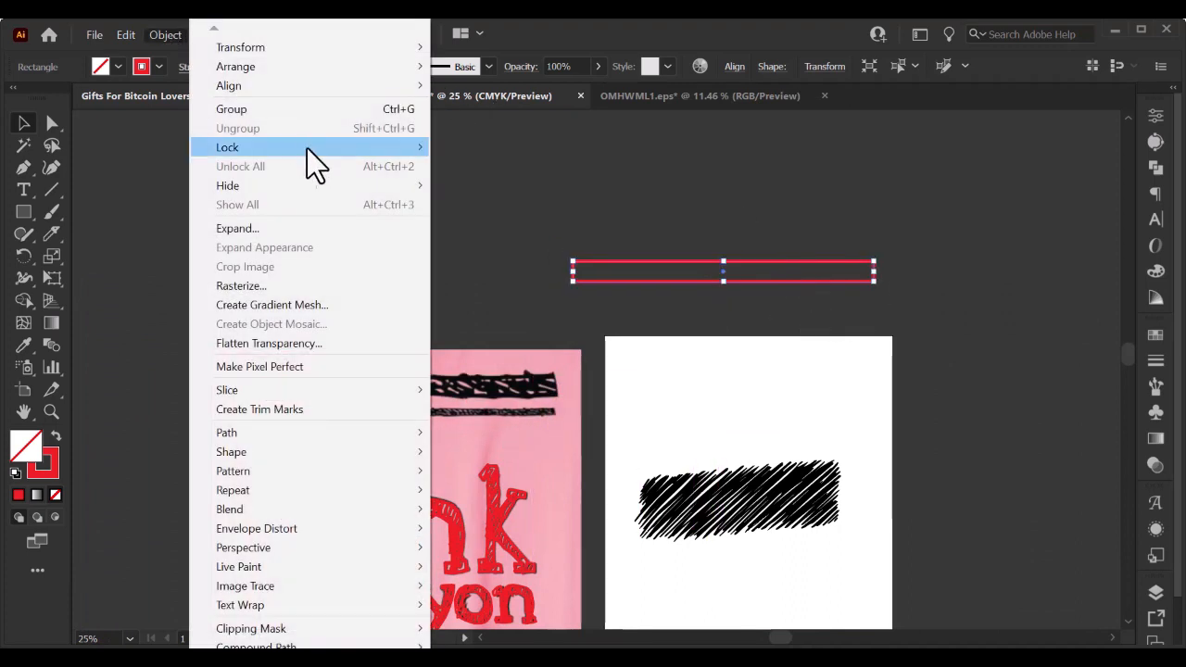
click(277, 229)
click(549, 449)
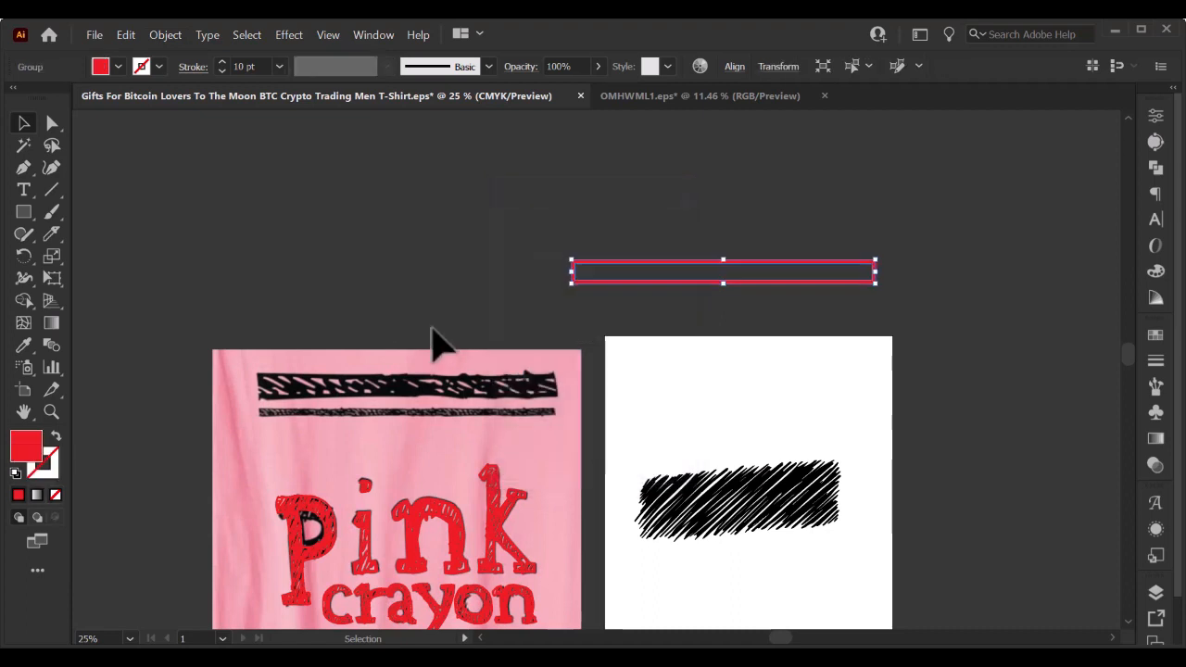
click(109, 72)
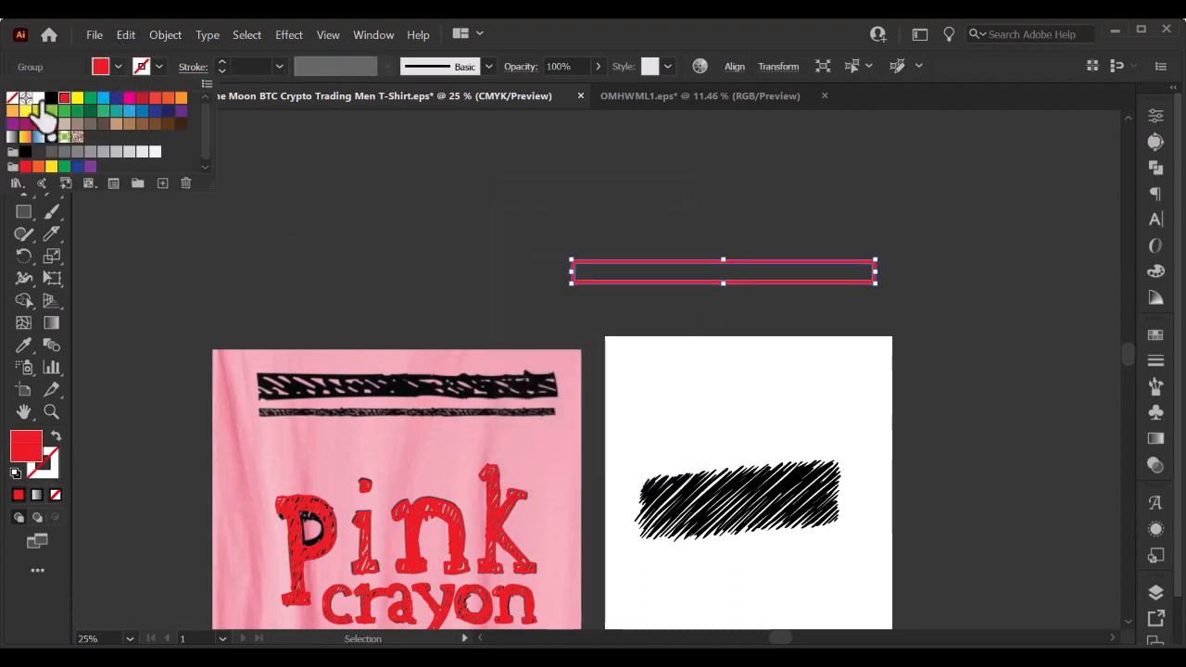
click(492, 251)
click(455, 244)
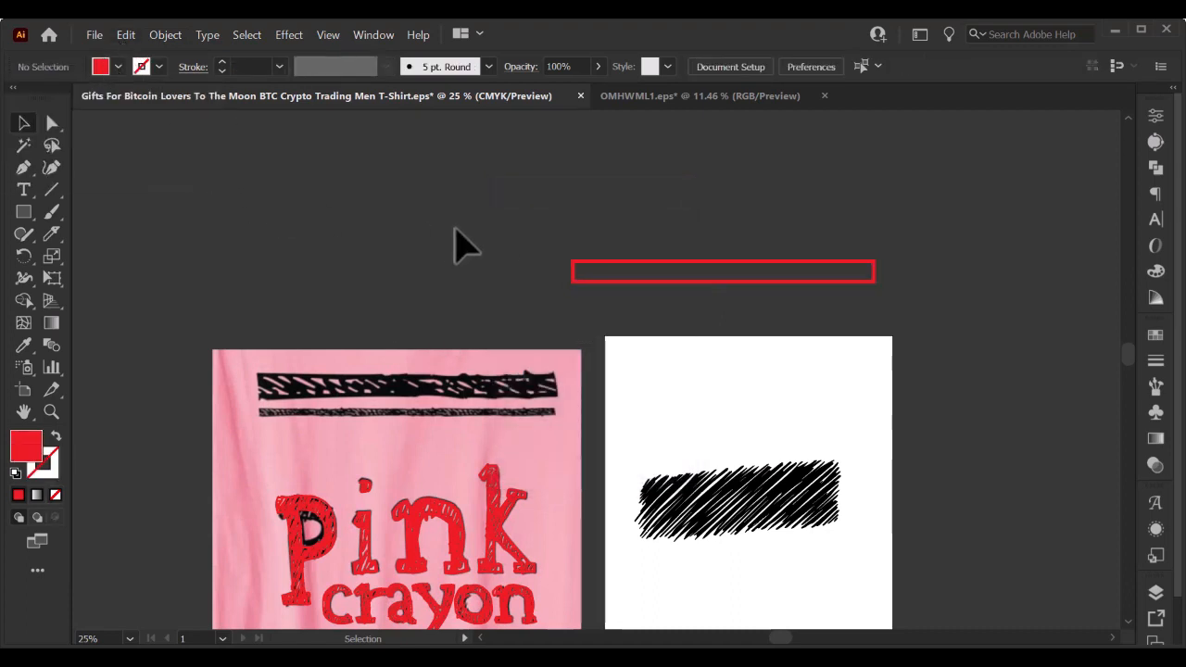
Move the black scribble from the artboard onto the red frame, lining up their left ends.
drag(760, 501, 708, 294)
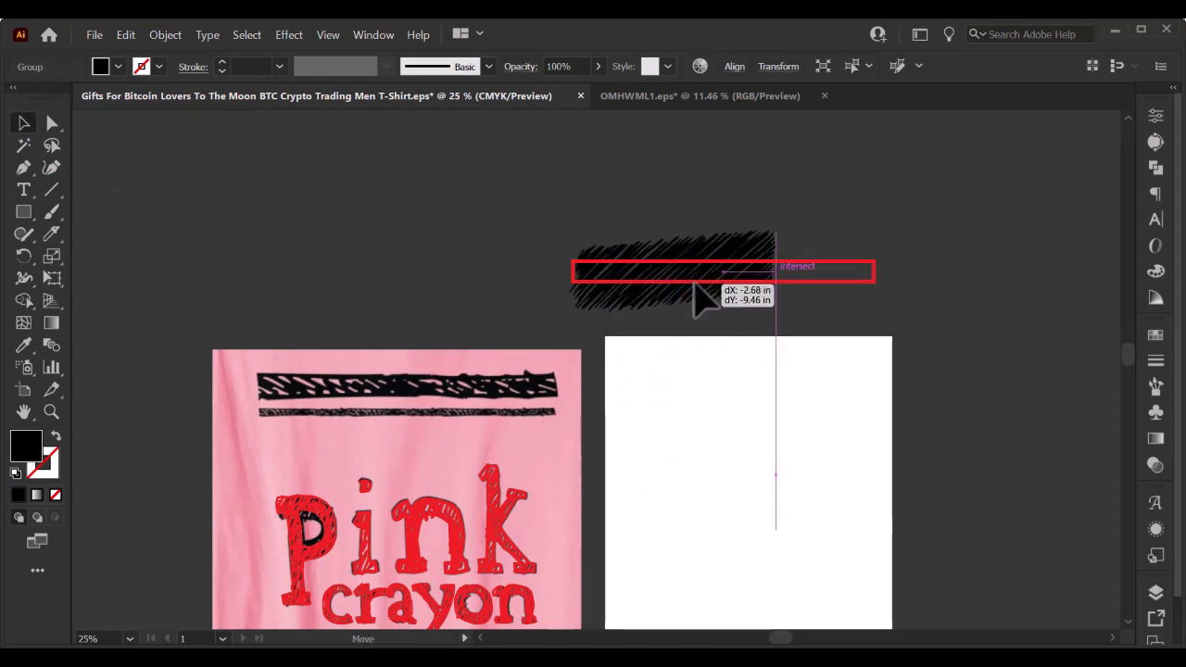
drag(704, 296, 702, 298)
scroll(704, 297, up, 2)
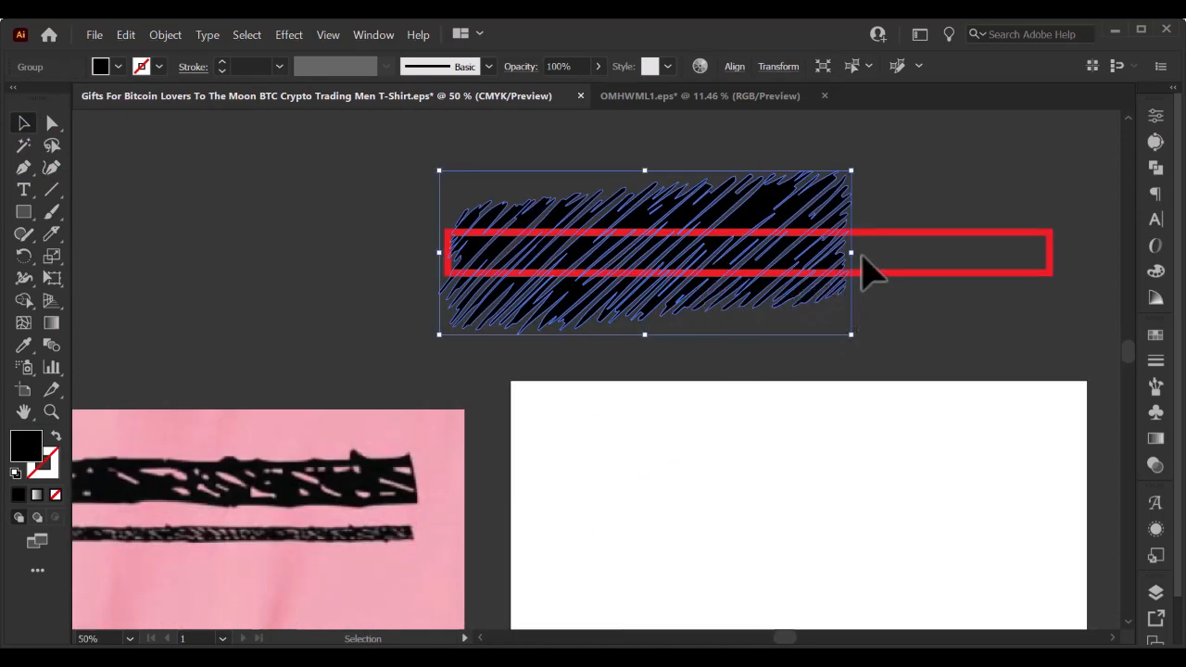
Stretch the scribble just past both ends of the red frame and flatten it to slightly overlap the frame's long edges.
drag(857, 255, 1066, 263)
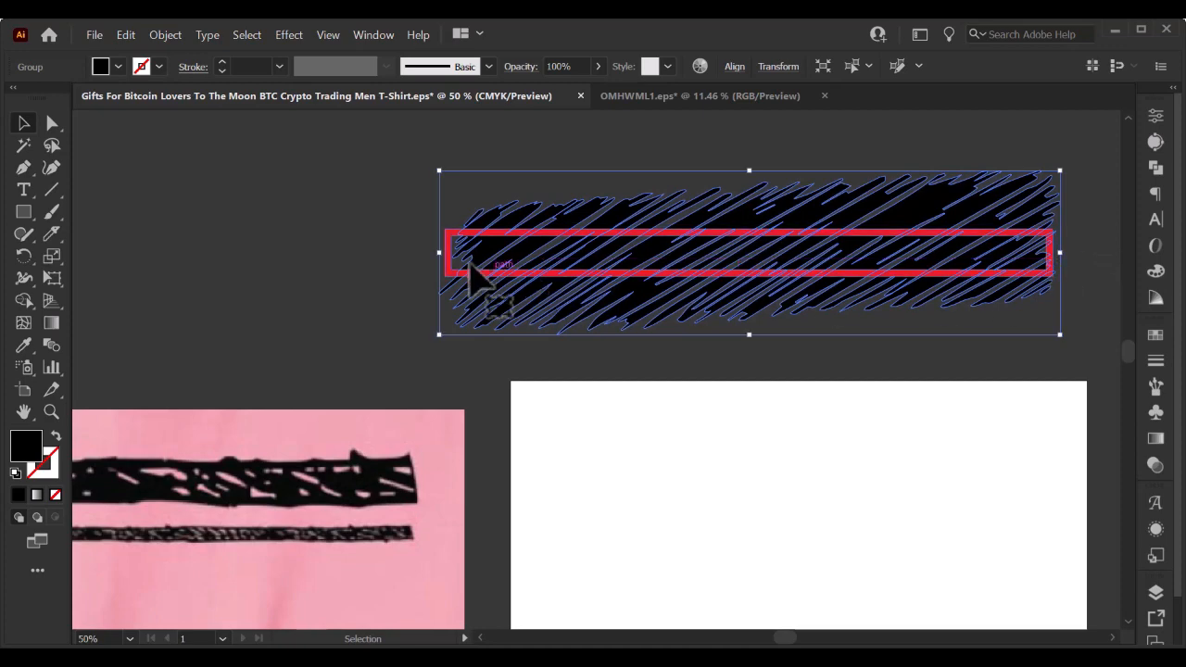
drag(439, 252, 432, 252)
mouse_move(747, 336)
mouse_down()
mouse_move(743, 291)
mouse_move(744, 303)
mouse_up()
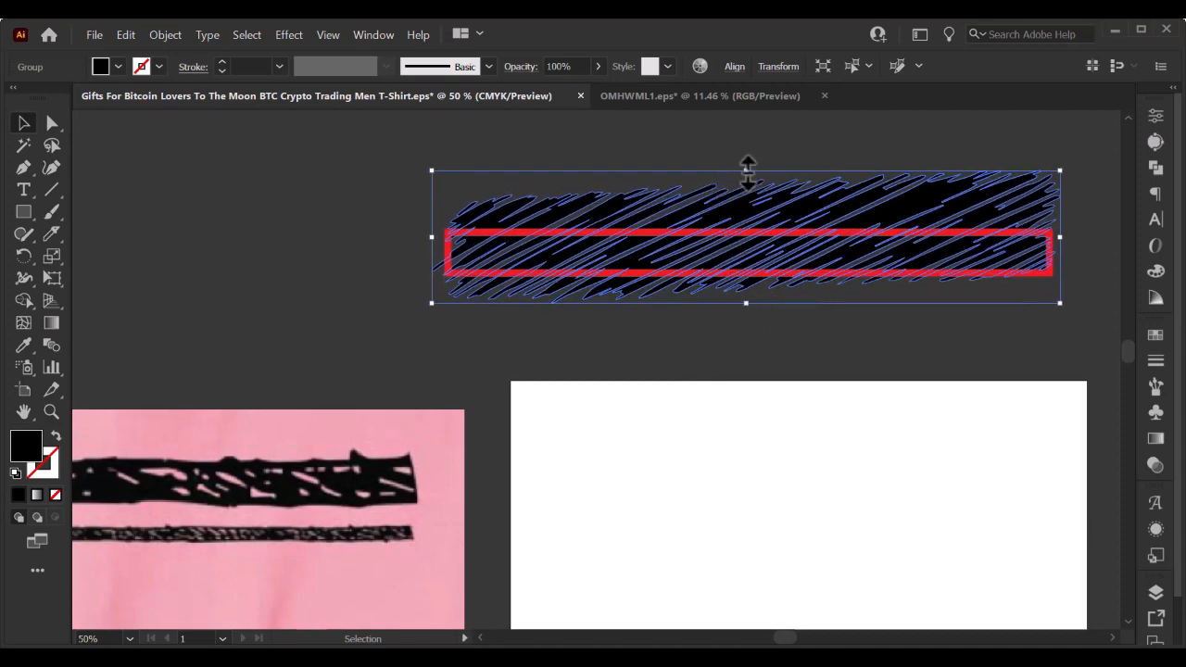
drag(748, 172, 746, 201)
drag(1062, 257, 1067, 257)
drag(432, 252, 422, 253)
click(363, 259)
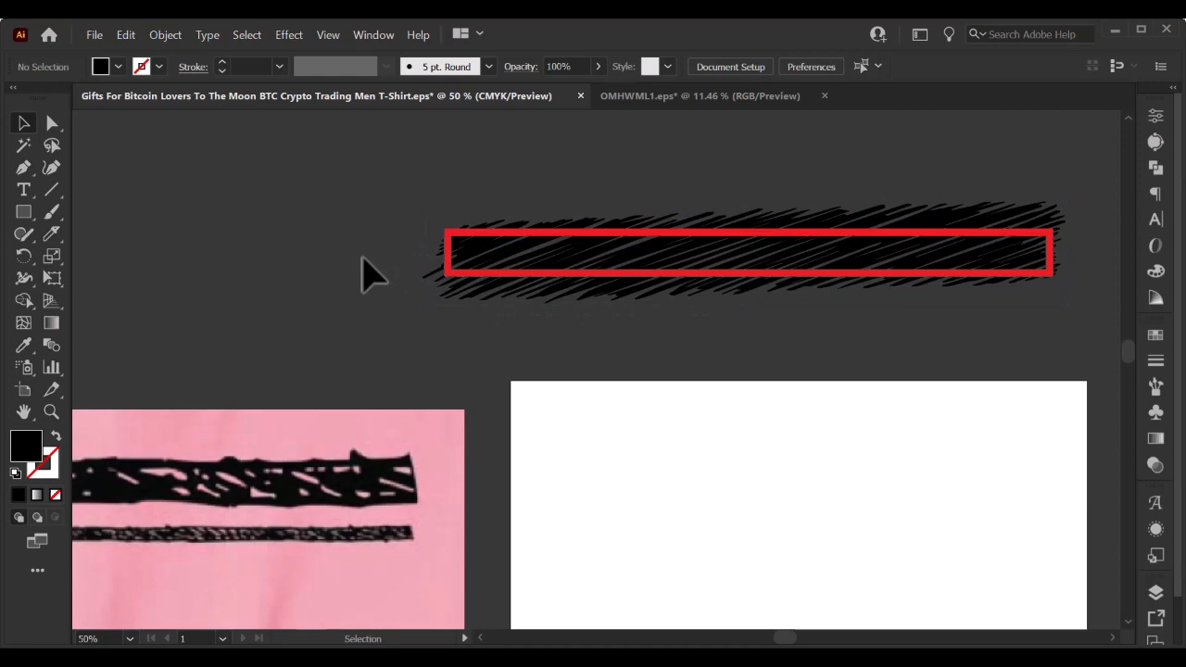
key(ctrl+a)
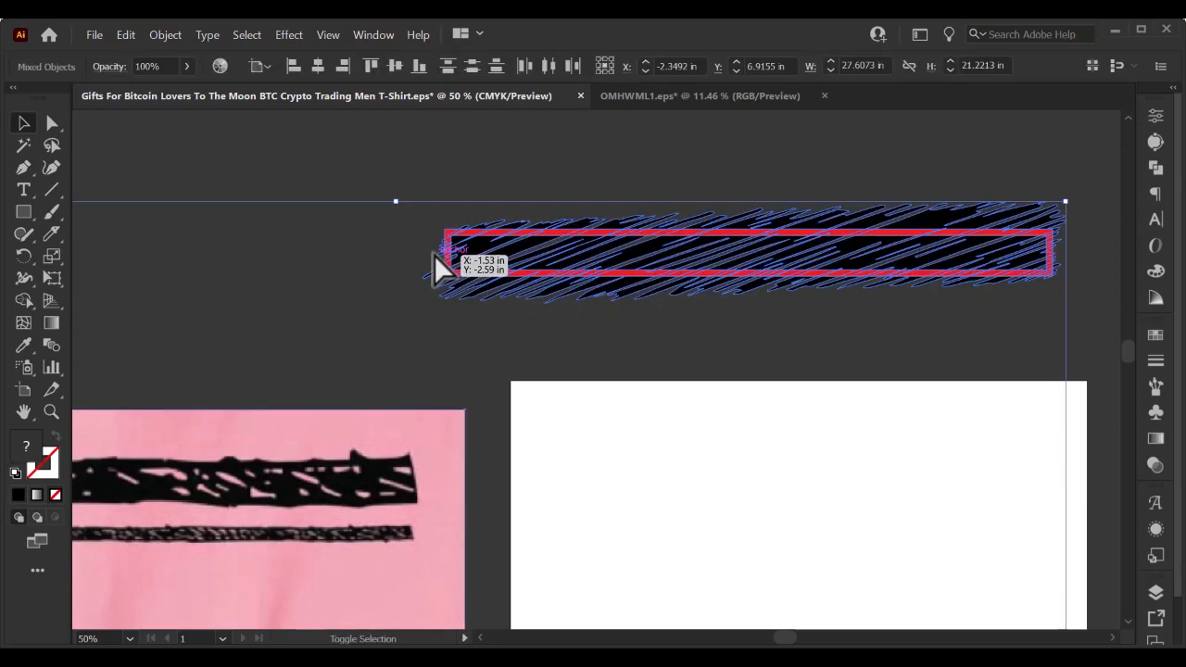
key(shift+m)
scroll(987, 250, up, 2)
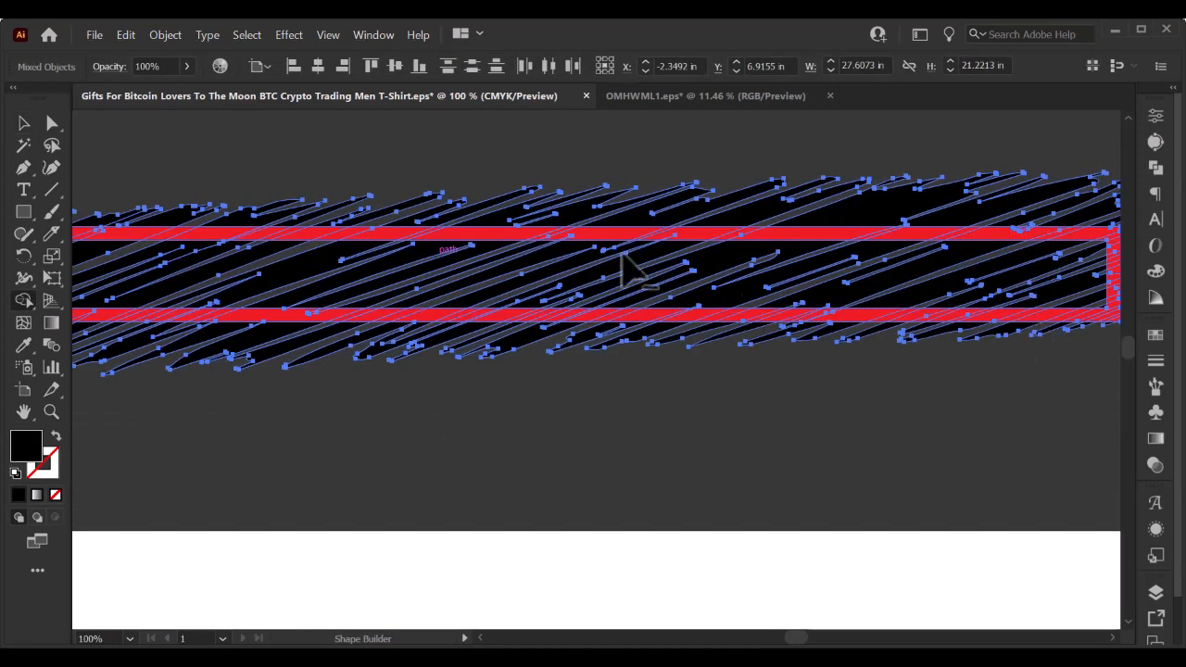
scroll(622, 265, down, 3)
click(23, 123)
click(186, 153)
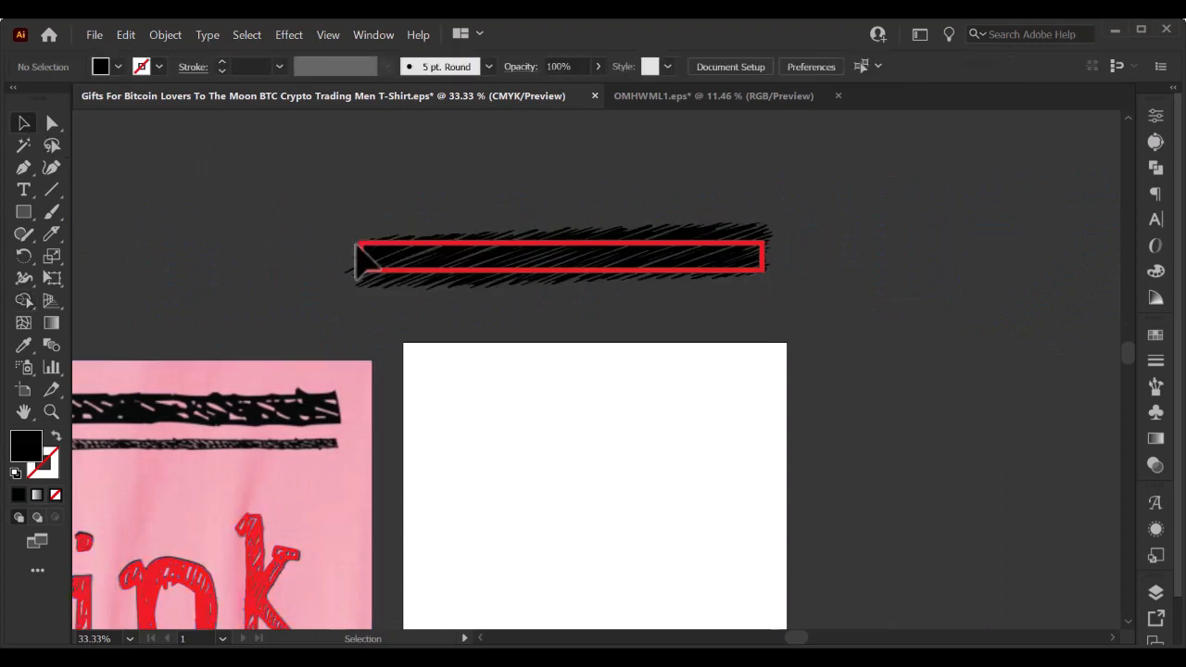
Change the red frame's fill to black.
click(362, 261)
click(119, 66)
click(51, 98)
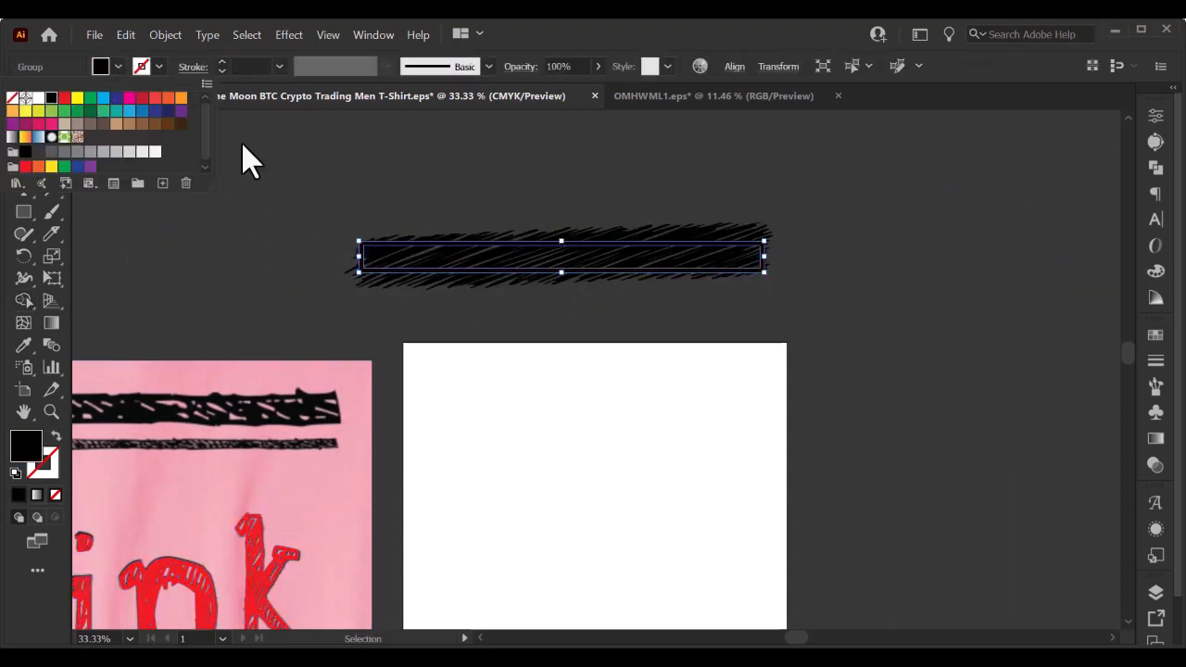
Select all artwork and use the Shape Builder tool to remove the scribble parts protruding above the frame's upper edge, starting from its right end.
click(528, 206)
key(ctrl+a)
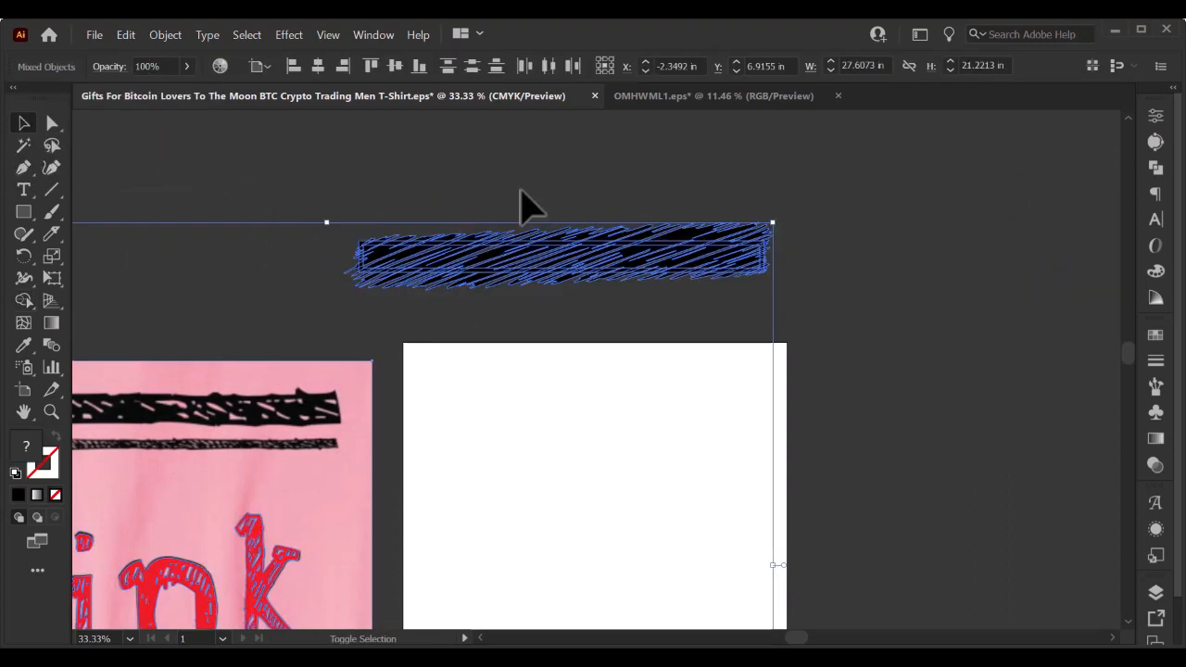
key(shift+m)
scroll(704, 248, up, 3)
scroll(964, 255, up, 3)
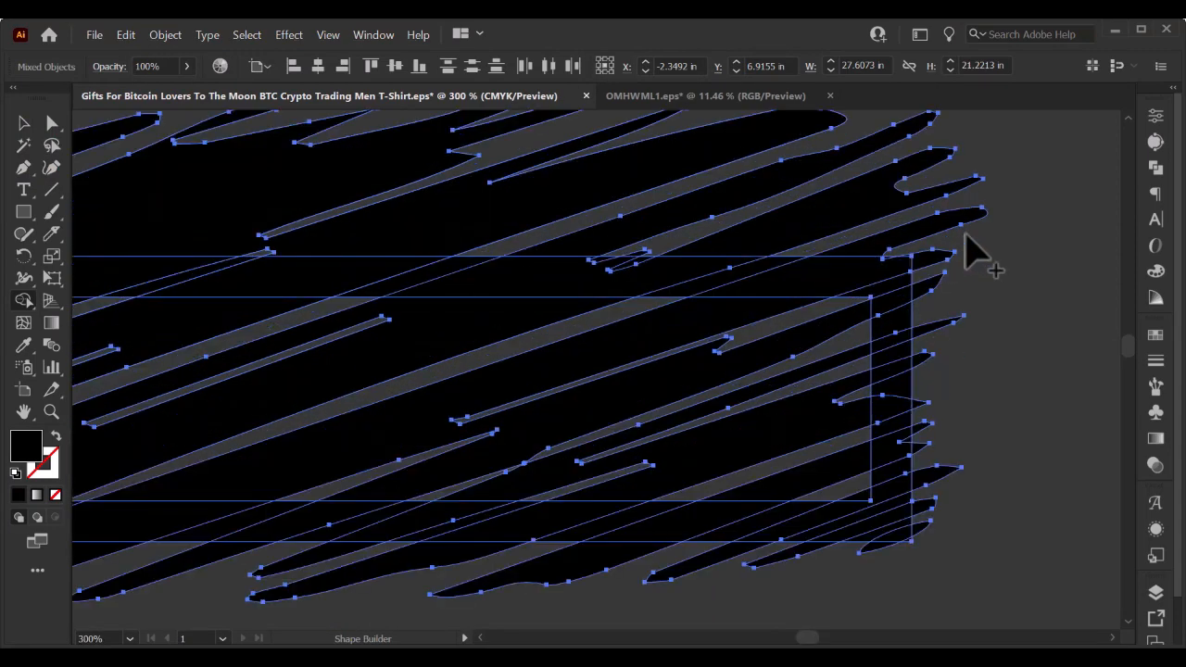
mouse_move(964, 245)
mouse_down()
mouse_move(769, 191)
mouse_move(519, 222)
mouse_up()
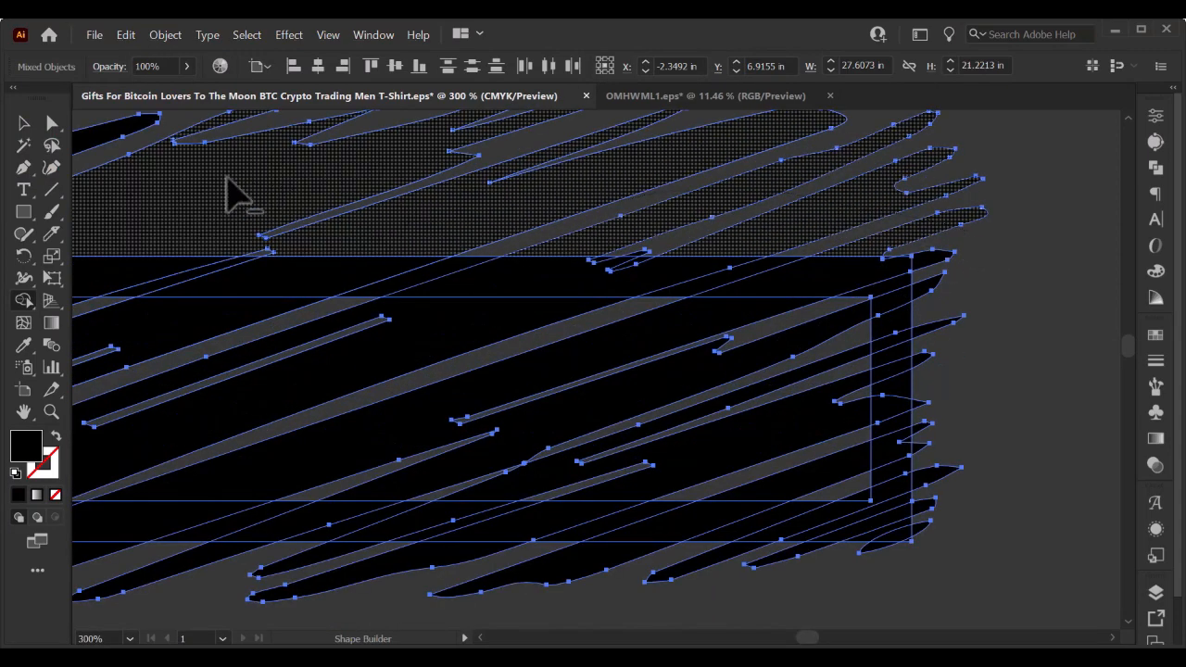
drag(239, 195, 225, 194)
drag(543, 244, 1059, 288)
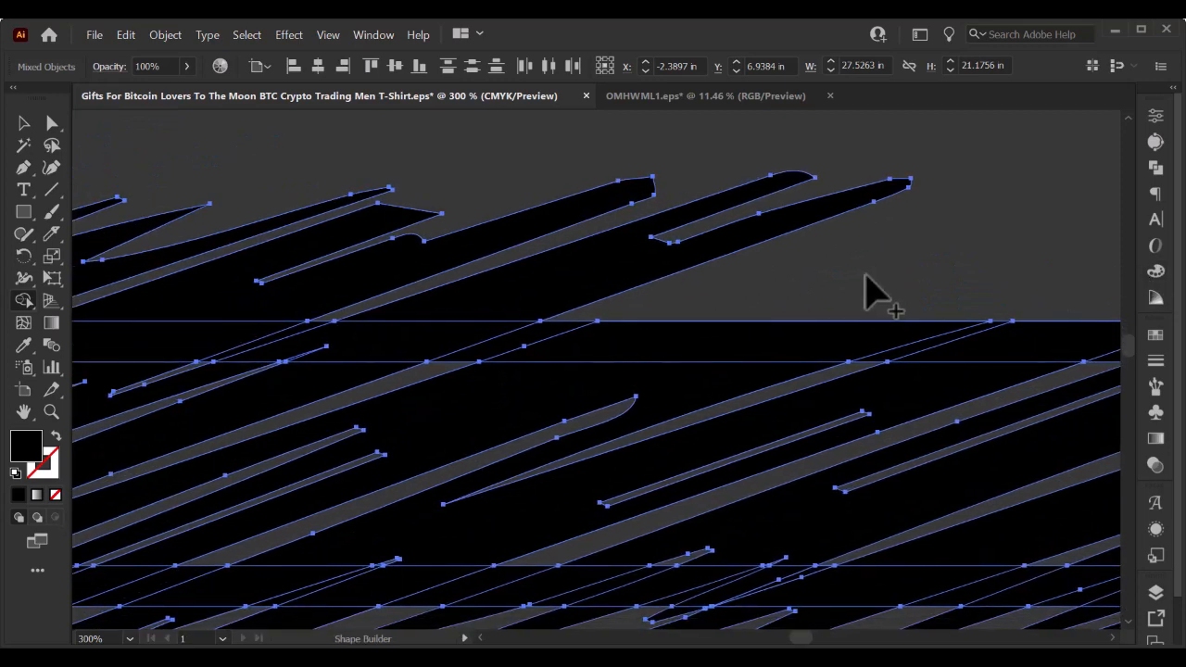
mouse_move(865, 275)
mouse_down()
mouse_move(398, 286)
mouse_move(226, 217)
mouse_move(239, 226)
mouse_up()
Trim away the remaining scribble strokes above the frame's upper edge, working across to its left corner.
scroll(594, 299, down, 2)
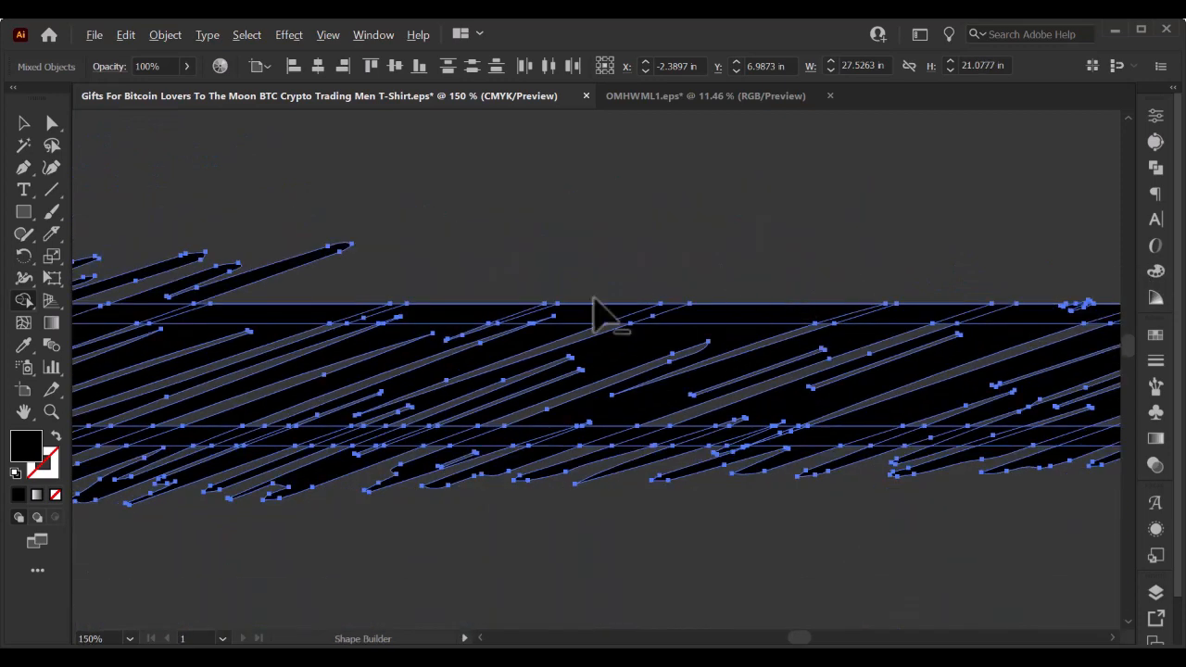
scroll(918, 263, down, 2)
mouse_move(824, 251)
mouse_down()
mouse_move(411, 238)
mouse_move(273, 243)
mouse_move(259, 257)
mouse_up()
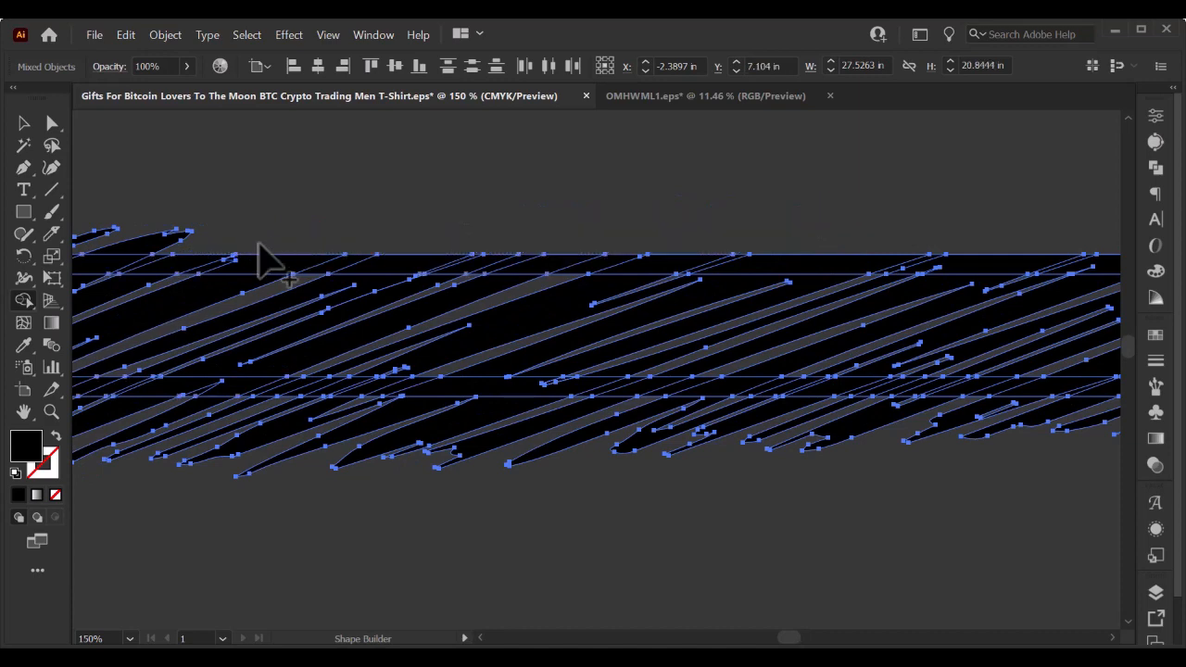
scroll(866, 278, up, 2)
mouse_move(702, 241)
mouse_down()
mouse_move(466, 225)
mouse_move(366, 222)
mouse_up()
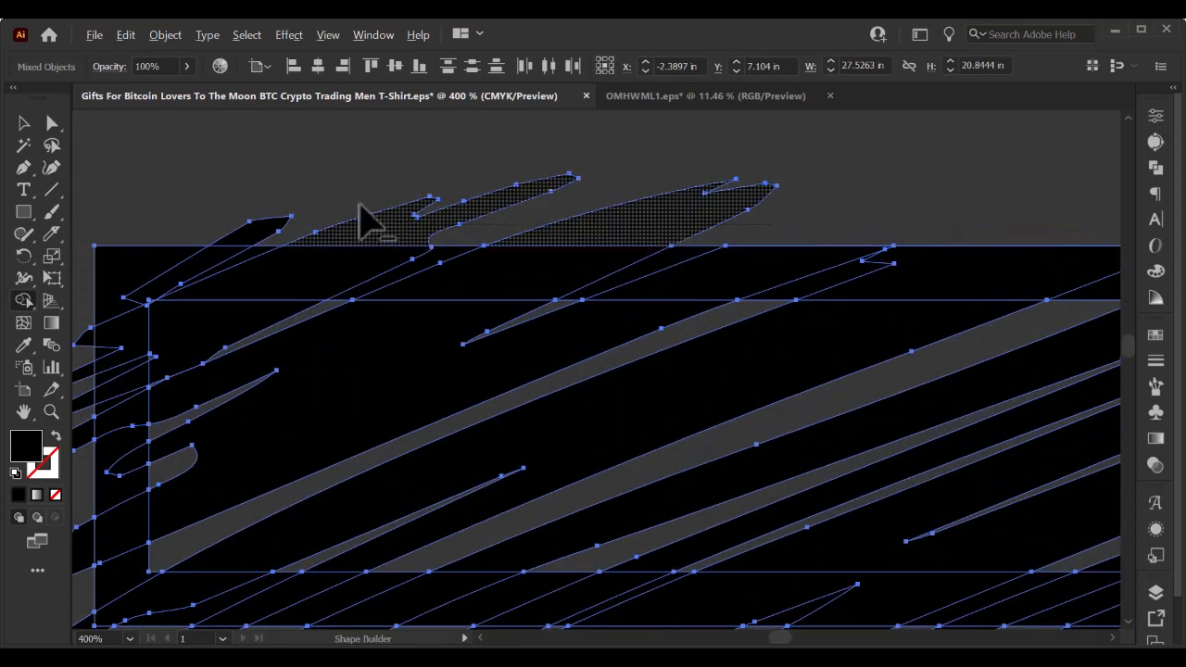
drag(185, 220, 190, 223)
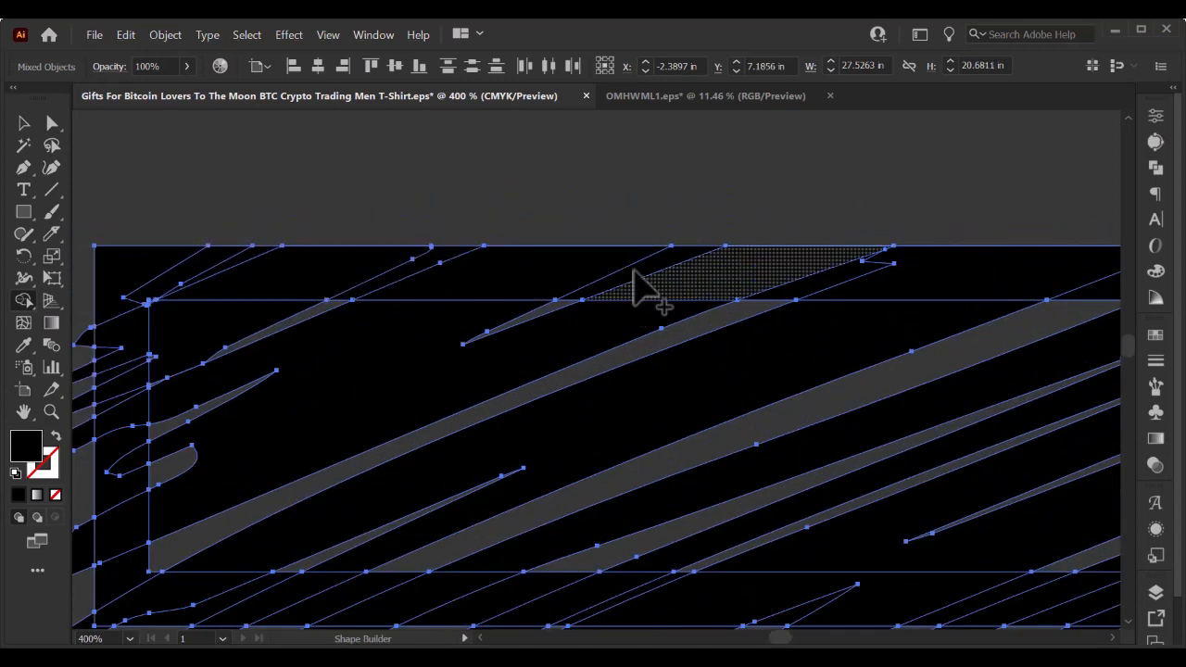
Remove the tiny leftover scribble tips sticking out above the frame's upper edge.
scroll(646, 286, up, 3)
scroll(547, 251, down, 3)
scroll(827, 269, up, 3)
drag(1048, 272, 466, 341)
drag(1047, 306, 306, 314)
drag(1011, 238, 239, 283)
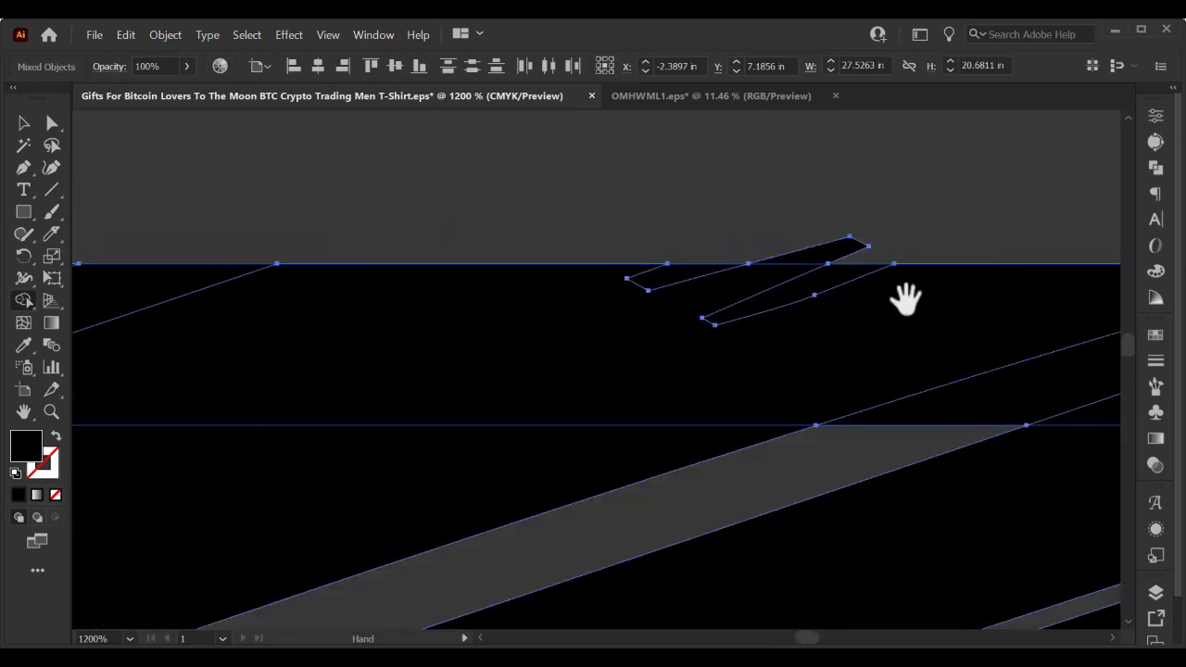
scroll(845, 228, up, 2)
drag(721, 262, 959, 282)
drag(942, 398, 353, 300)
drag(838, 308, 216, 324)
drag(876, 320, 482, 325)
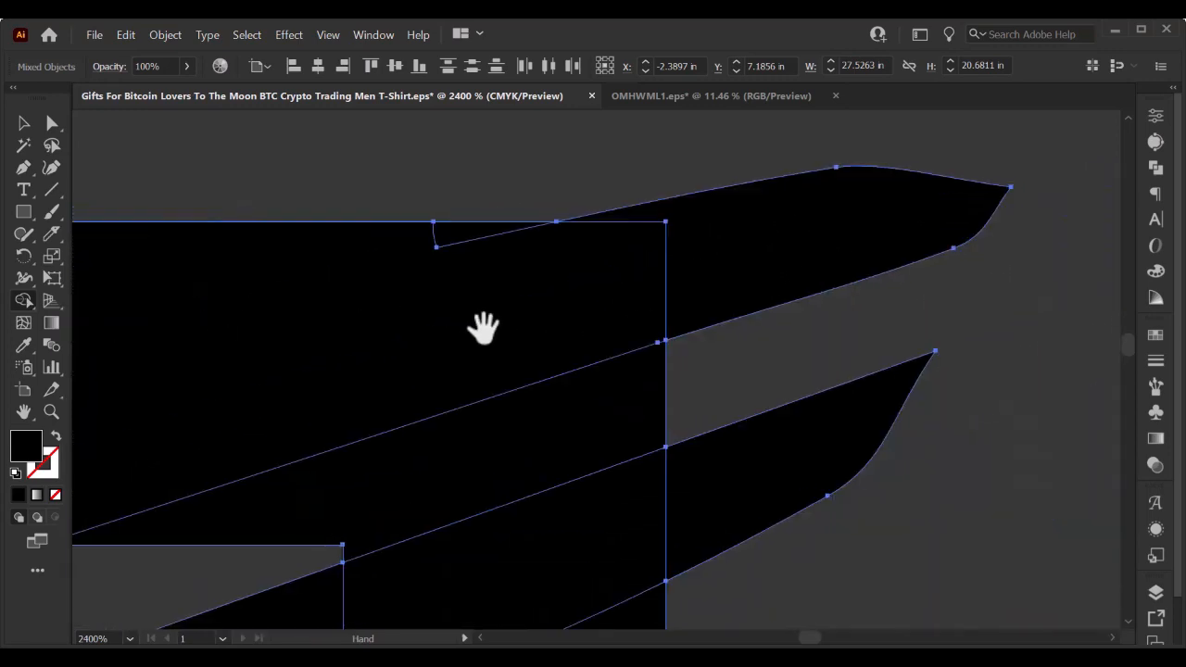
Remove all scribble strokes protruding past the frame's right end with the Shape Builder tool.
mouse_move(722, 278)
mouse_down()
mouse_move(791, 530)
mouse_move(800, 509)
mouse_move(763, 146)
mouse_move(768, 613)
mouse_up()
scroll(802, 522, down, 2)
scroll(765, 161, down, 1)
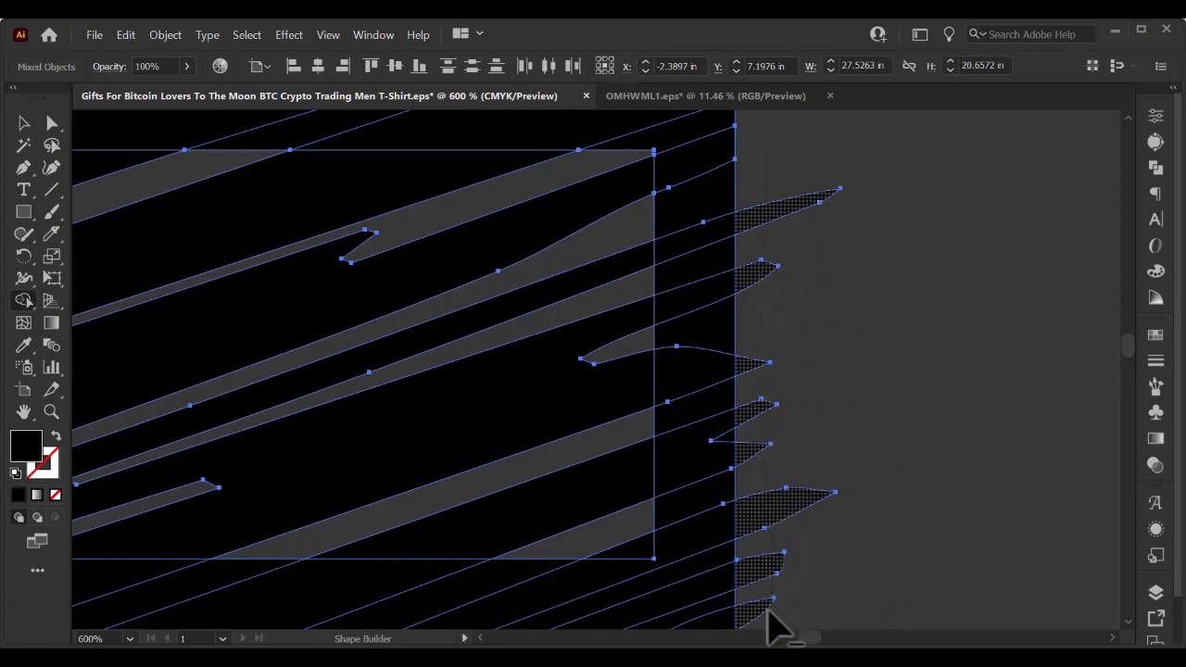
drag(838, 533, 834, 523)
scroll(841, 444, down, 2)
Trim the scribble strokes hanging below the frame's lower edge along its right-hand part.
scroll(816, 336, up, 3)
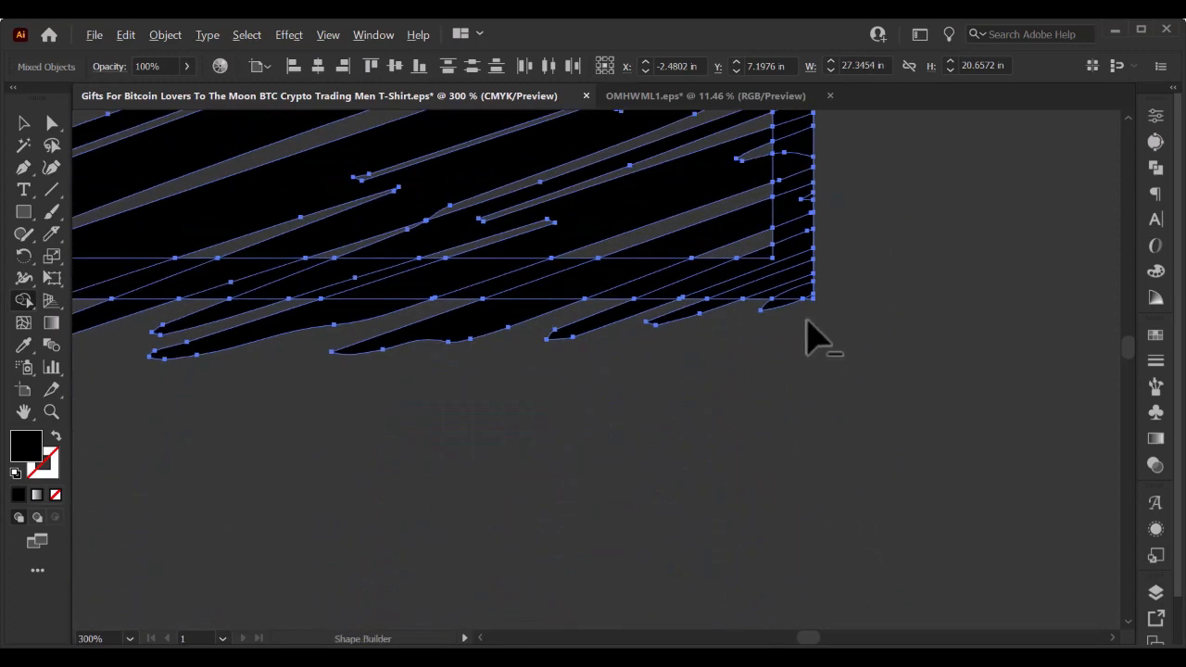
mouse_move(773, 280)
mouse_down()
mouse_move(461, 248)
mouse_move(141, 261)
mouse_move(543, 423)
mouse_up()
scroll(1099, 458, down, 3)
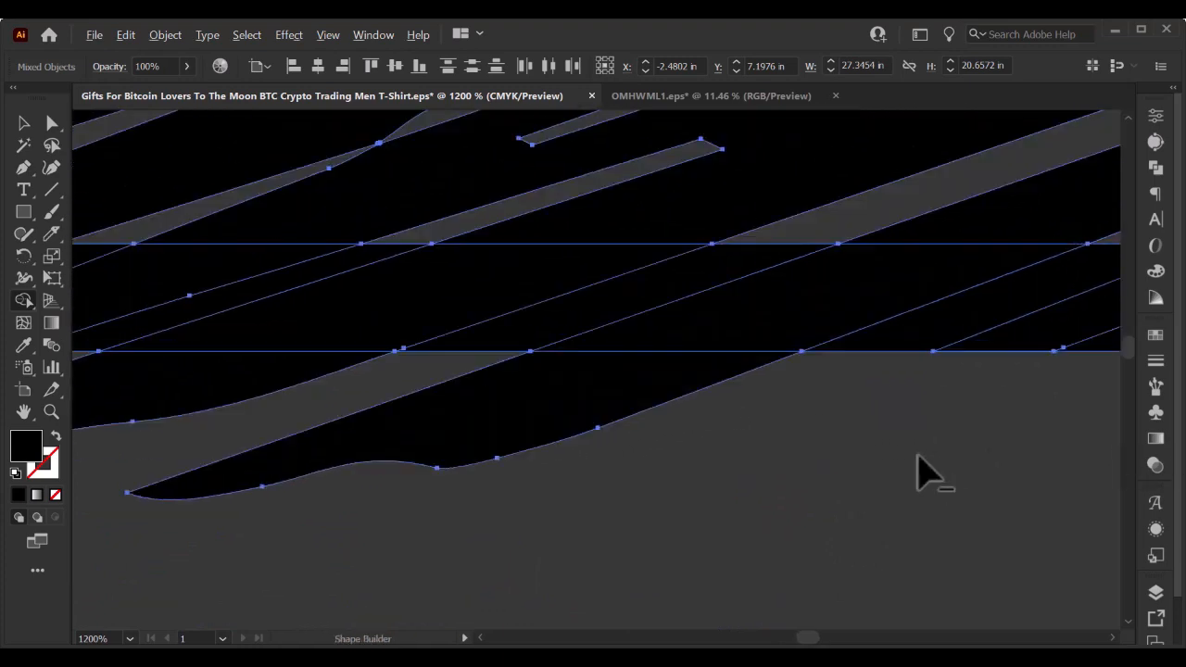
drag(607, 521, 966, 527)
mouse_move(1037, 506)
mouse_down()
mouse_move(1008, 487)
mouse_move(606, 424)
mouse_move(331, 406)
mouse_move(129, 410)
mouse_move(87, 424)
mouse_move(153, 492)
mouse_up()
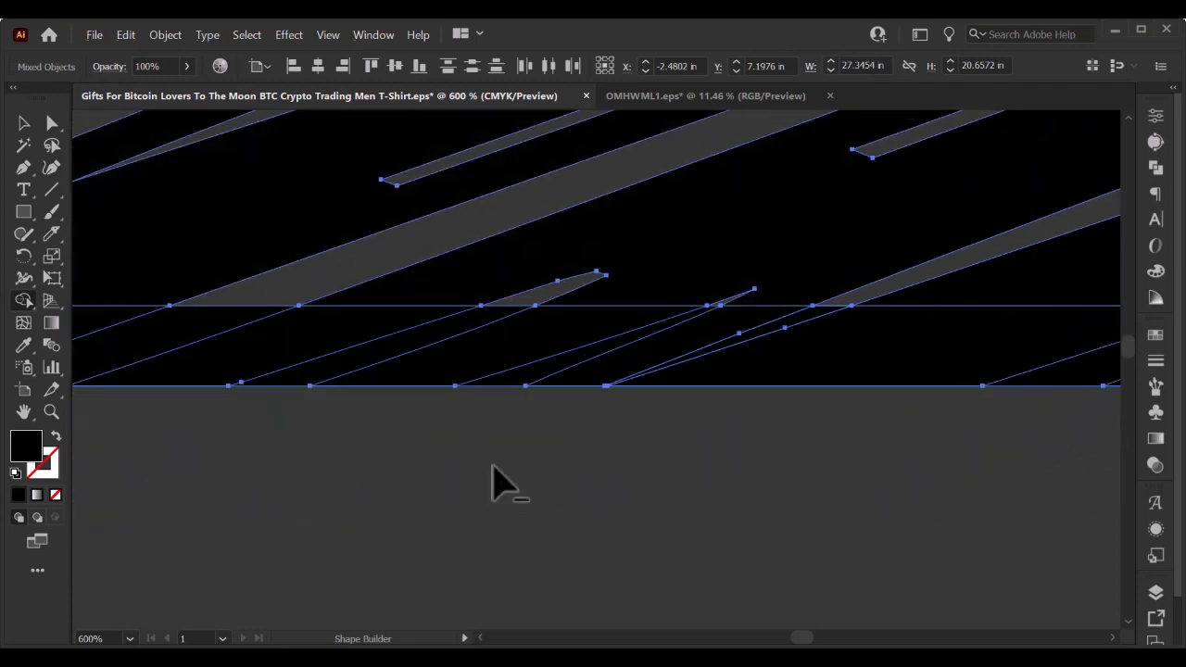
scroll(501, 482, down, 3)
scroll(974, 482, down, 2)
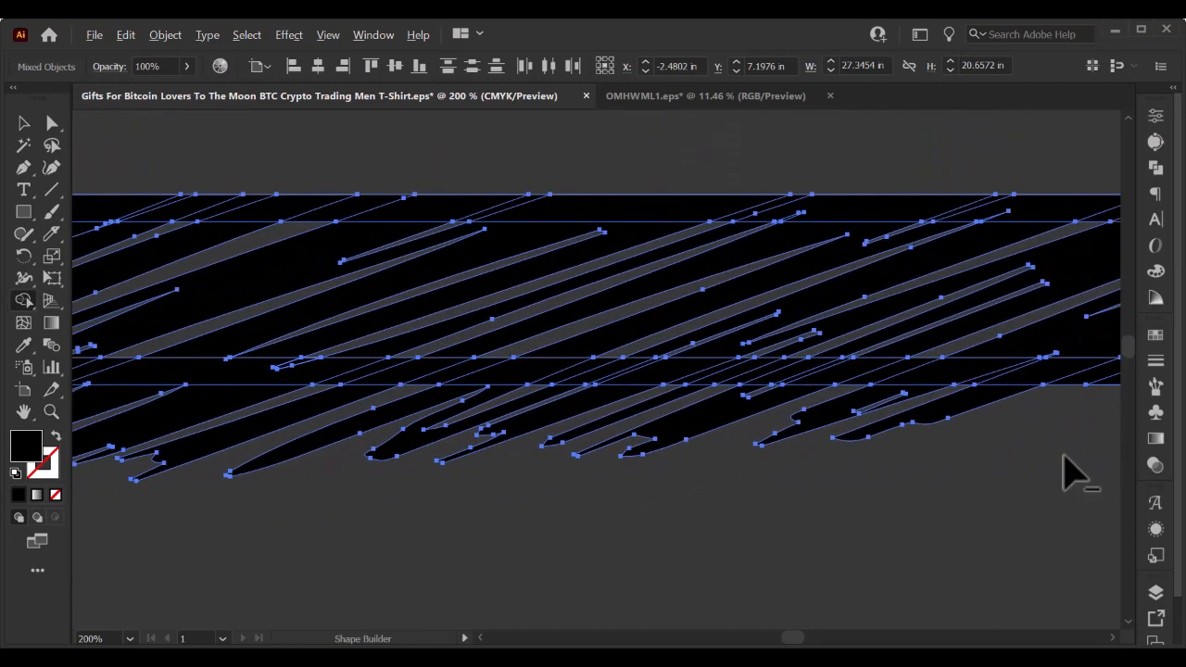
Remove the rest of the scribble strokes below the frame's lower edge, working toward its left end.
scroll(1010, 454, up, 2)
mouse_move(939, 429)
mouse_down()
mouse_move(653, 347)
mouse_move(176, 347)
mouse_up()
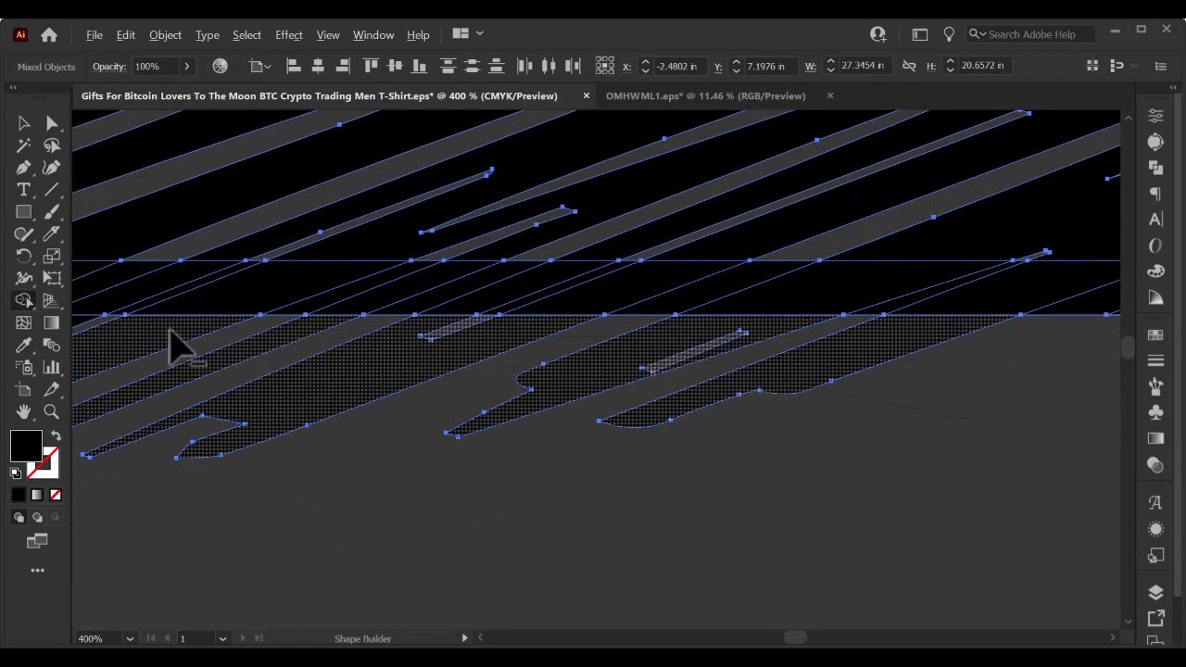
mouse_move(276, 408)
mouse_down()
mouse_move(541, 468)
mouse_move(1170, 473)
mouse_up()
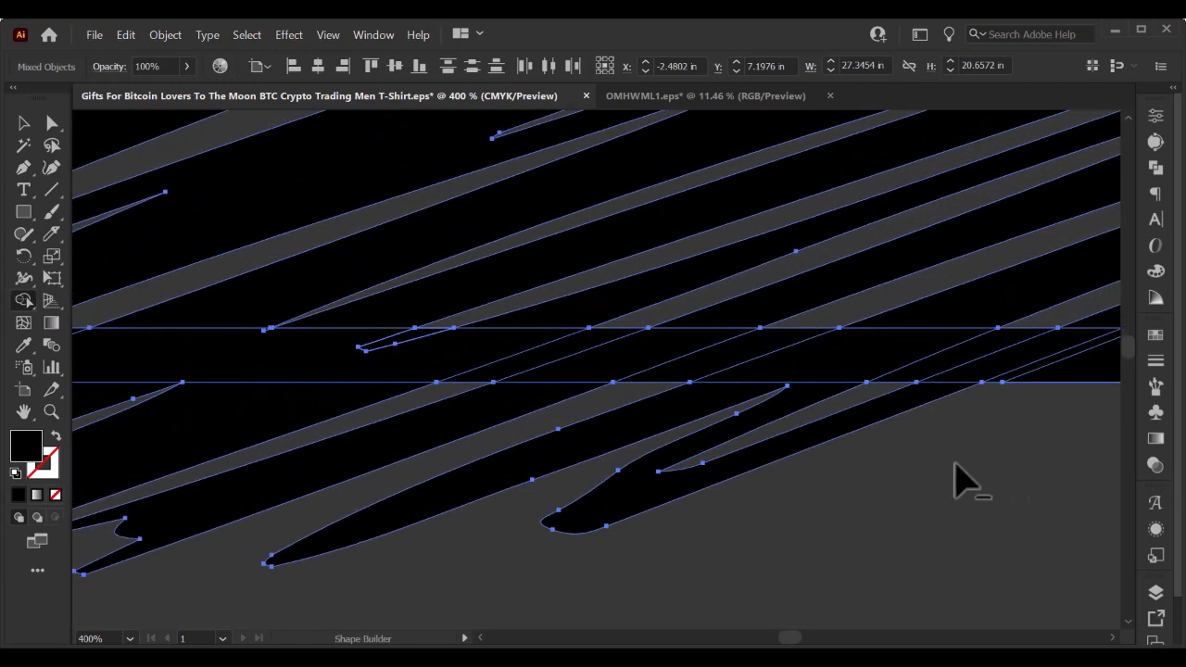
mouse_move(960, 464)
mouse_down()
mouse_move(609, 398)
mouse_move(183, 402)
mouse_move(245, 432)
mouse_up()
drag(278, 473, 1103, 489)
mouse_move(578, 488)
mouse_down()
mouse_move(245, 409)
mouse_move(144, 423)
mouse_move(506, 496)
mouse_move(467, 488)
mouse_move(1080, 499)
mouse_up()
Remove the scribble strokes protruding past the frame's left end so the bar has a clean rectangular outline.
mouse_move(834, 505)
mouse_down()
mouse_move(587, 488)
mouse_move(379, 423)
mouse_move(366, 384)
mouse_move(383, 333)
mouse_move(389, 227)
mouse_up()
drag(403, 145, 391, 212)
scroll(391, 212, up, 3)
scroll(479, 317, down, 3)
scroll(487, 278, up, 2)
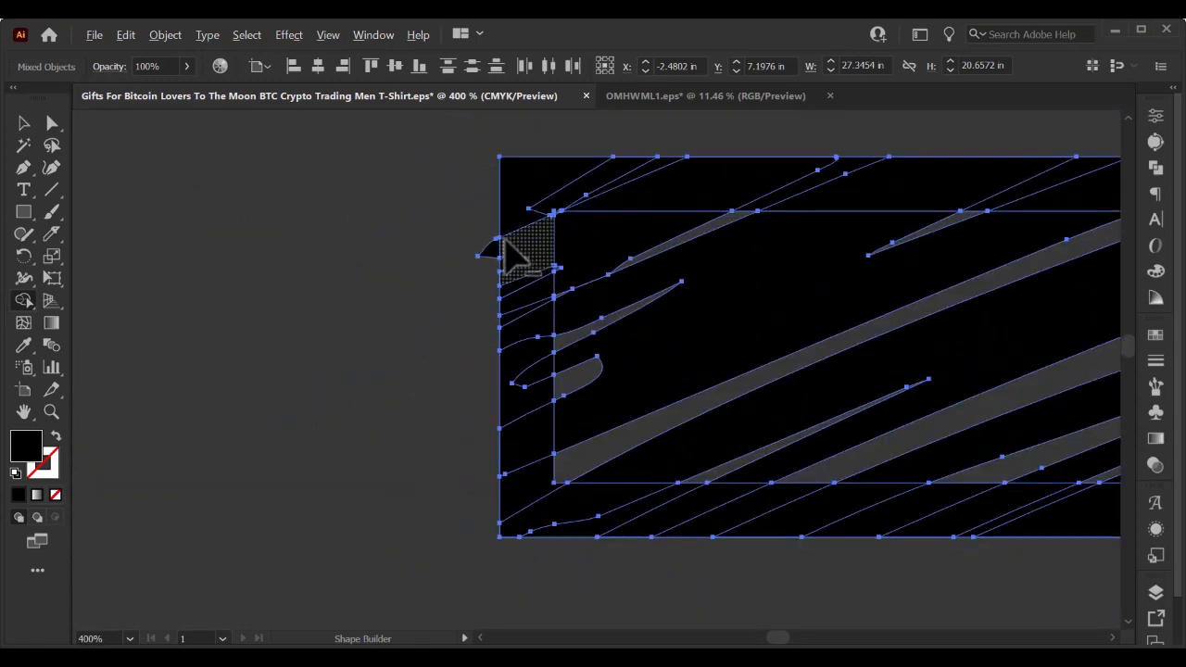
scroll(471, 244, up, 3)
scroll(371, 364, down, 2)
scroll(342, 366, down, 5)
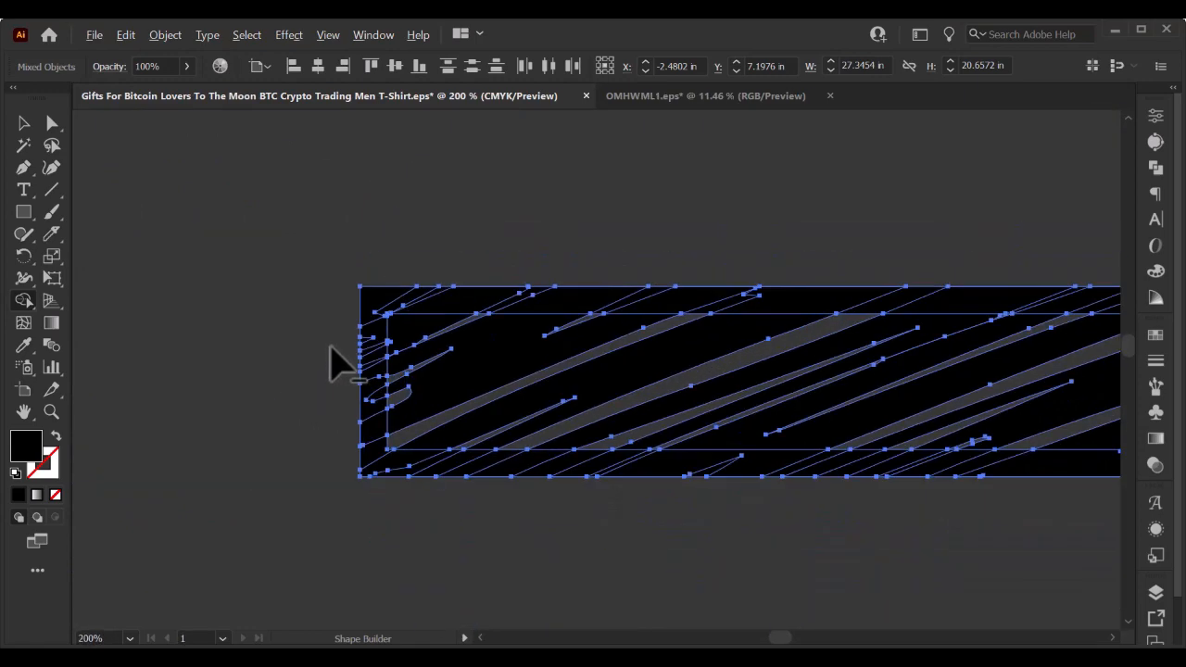
drag(1045, 457, 594, 441)
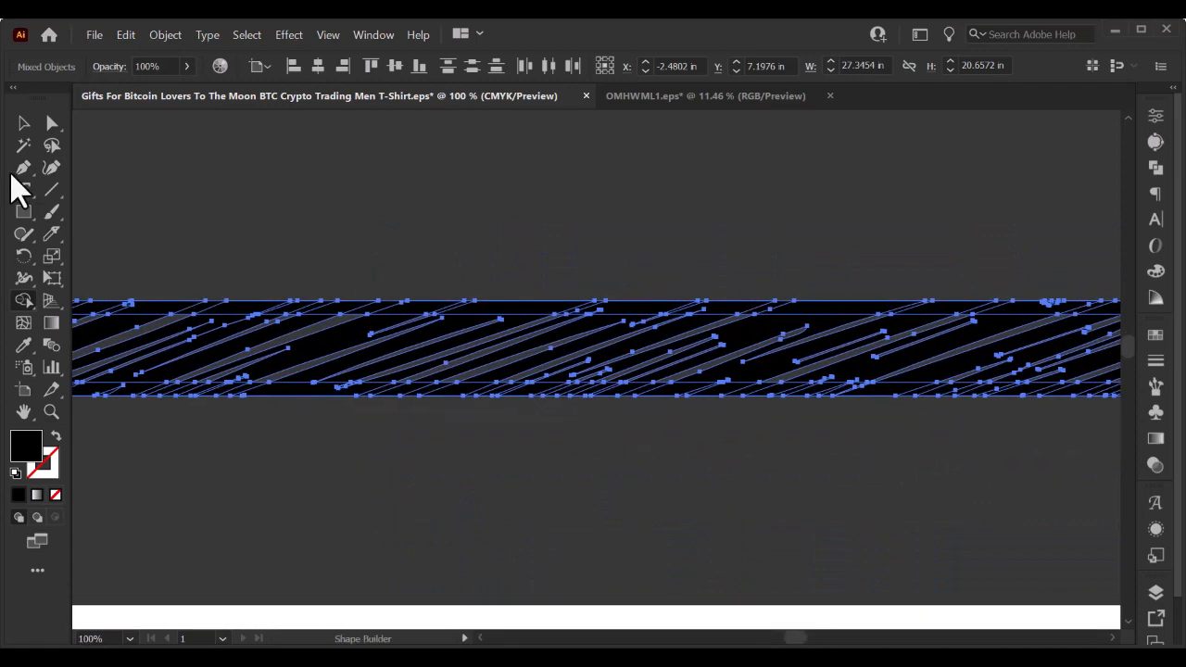
Group all pieces of the trimmed black bar above the artboard and deselect it.
click(23, 123)
click(461, 201)
scroll(461, 201, down, 3)
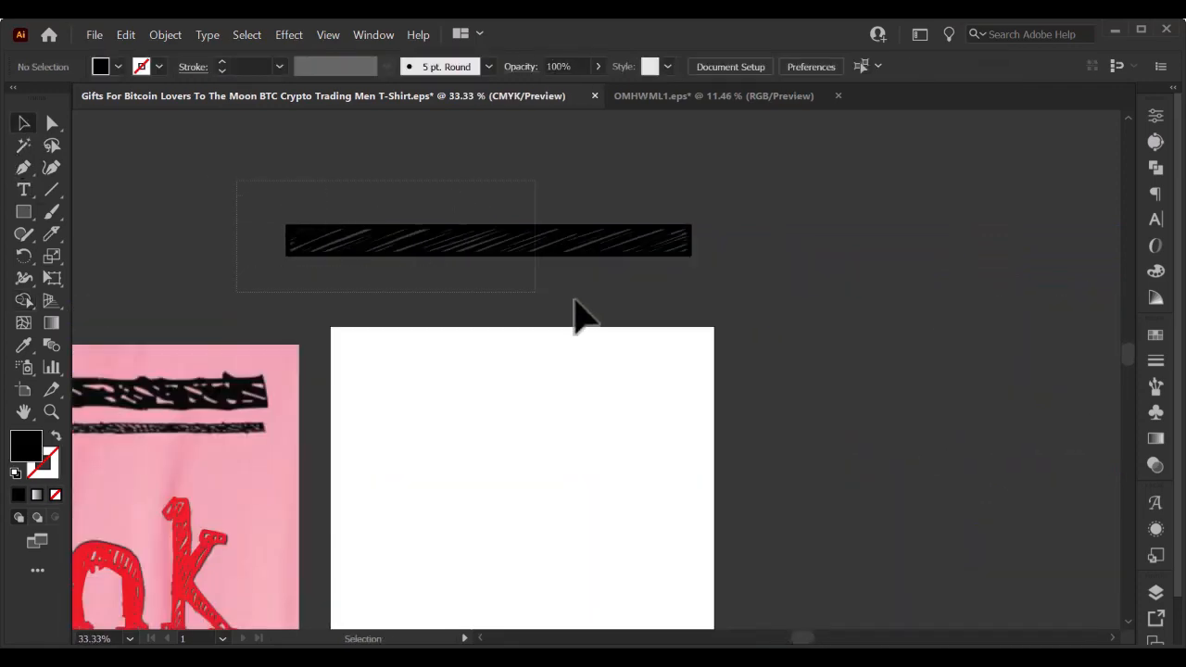
key(ctrl+a)
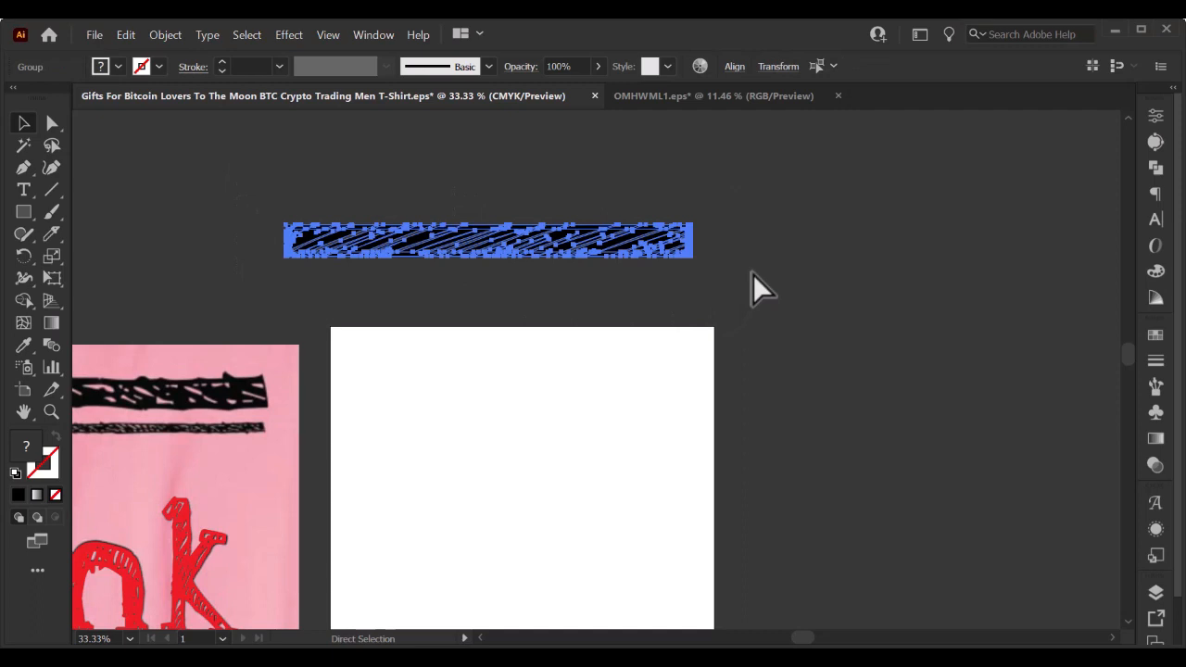
click(753, 274)
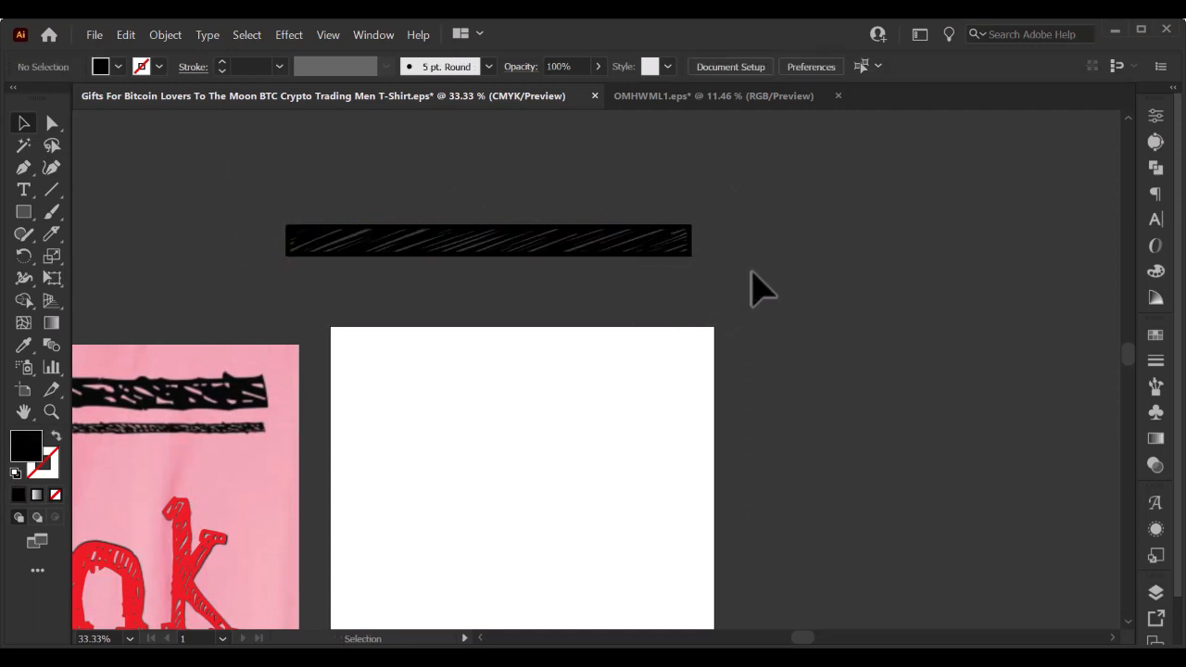
drag(519, 423, 580, 418)
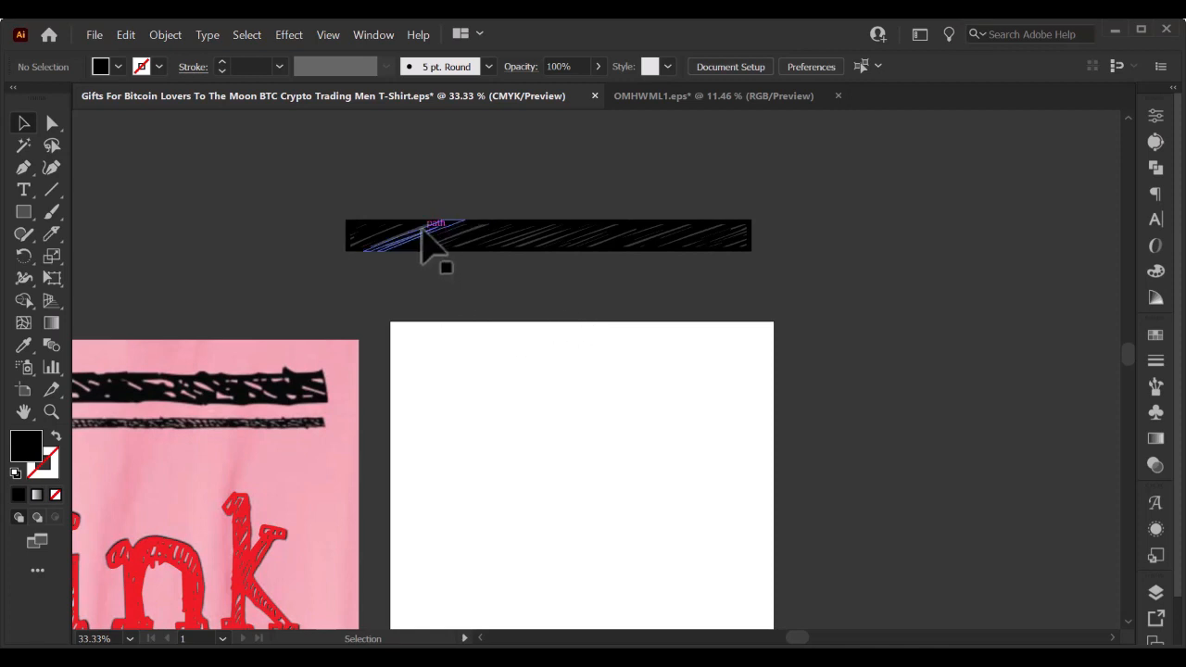
drag(436, 269, 856, 265)
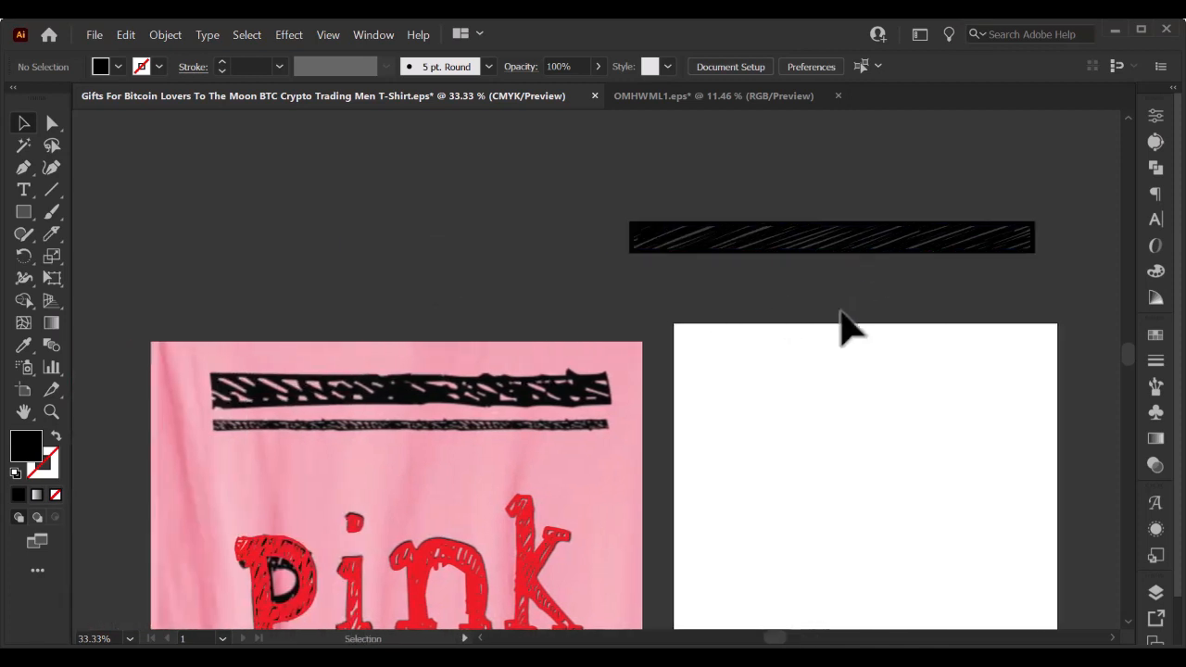
Change the fill of the grouped scribble bar to red.
click(868, 249)
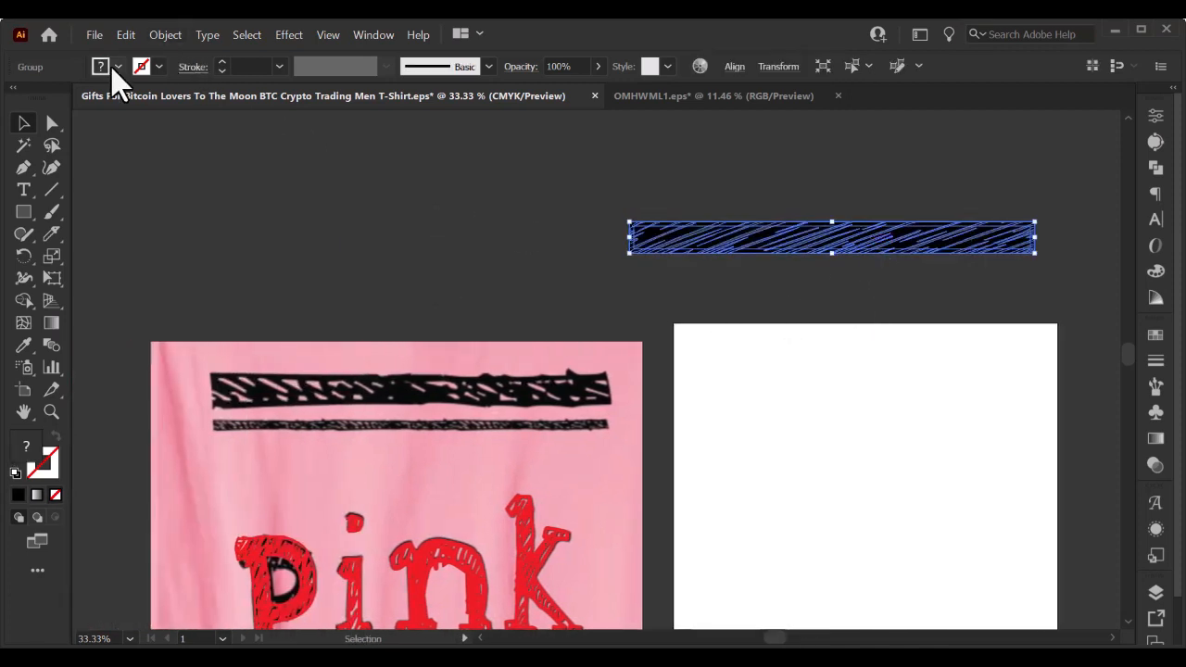
click(113, 68)
click(71, 110)
Move the red bar onto the upper thick black bar of the reference and narrow it slightly to fit.
mouse_move(841, 232)
mouse_down()
mouse_move(601, 370)
mouse_move(423, 404)
mouse_up()
scroll(482, 408, up, 2)
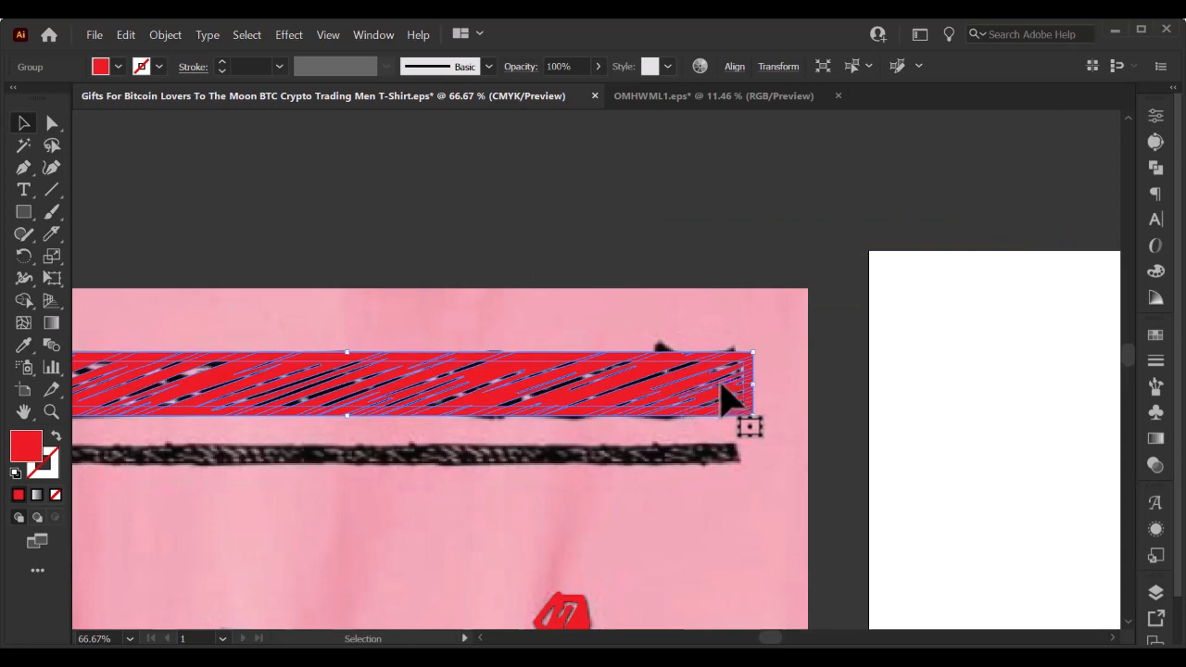
drag(753, 385, 747, 386)
scroll(781, 410, down, 1)
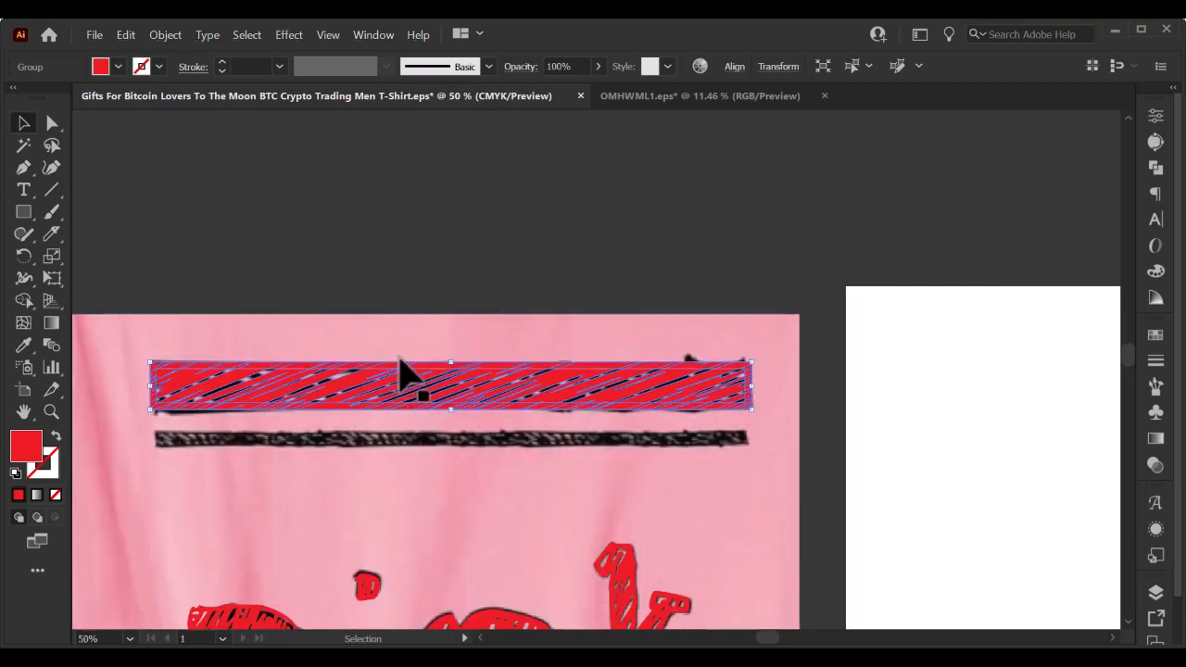
Duplicate the red bar onto the thin black bar below it and flatten the copy to that bar's height.
drag(405, 365, 468, 454)
click(505, 295)
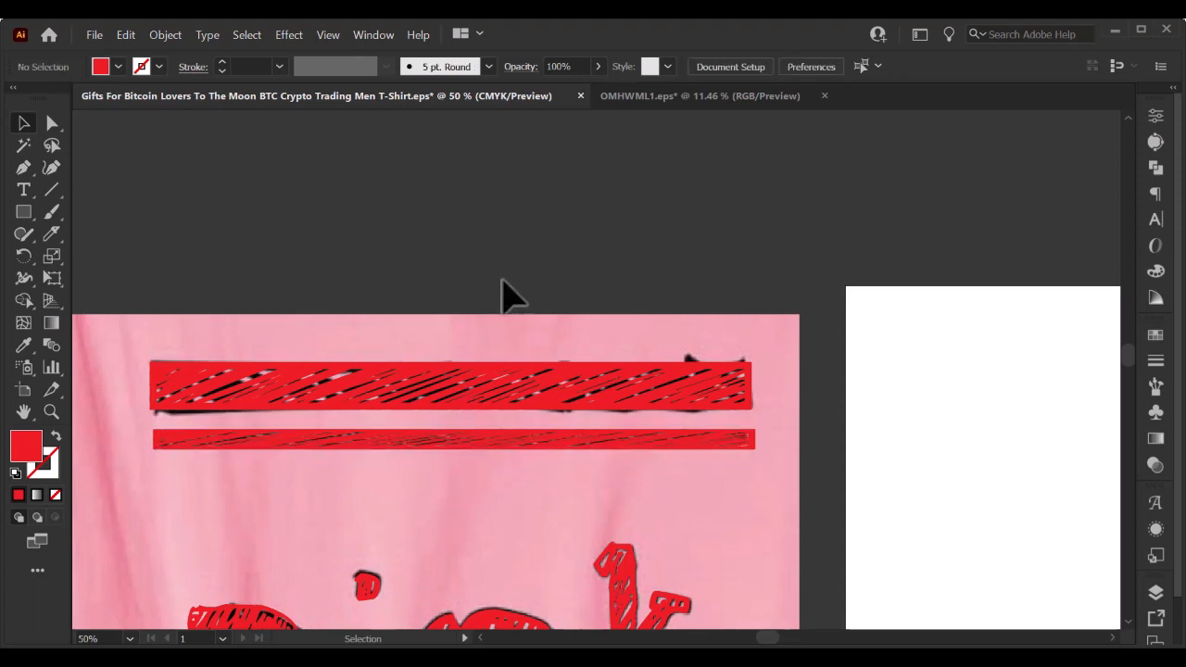
scroll(547, 276, down, 1)
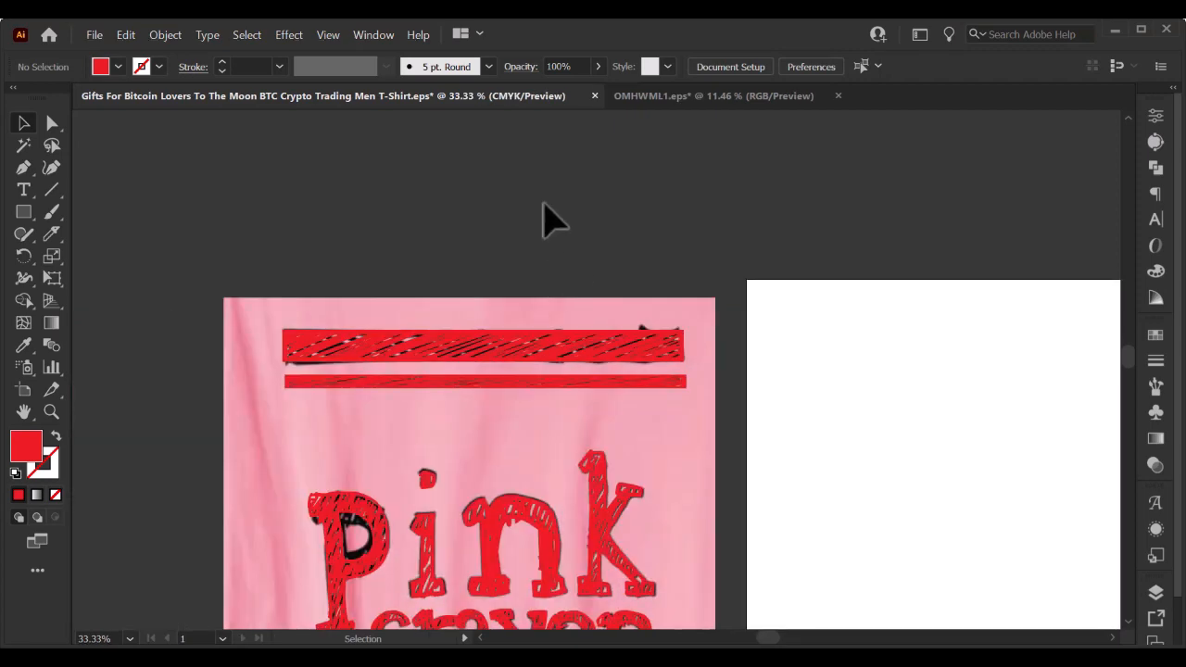
Copy the thick red bar straight down onto the reference's lower thick black bar.
scroll(620, 329, down, 3)
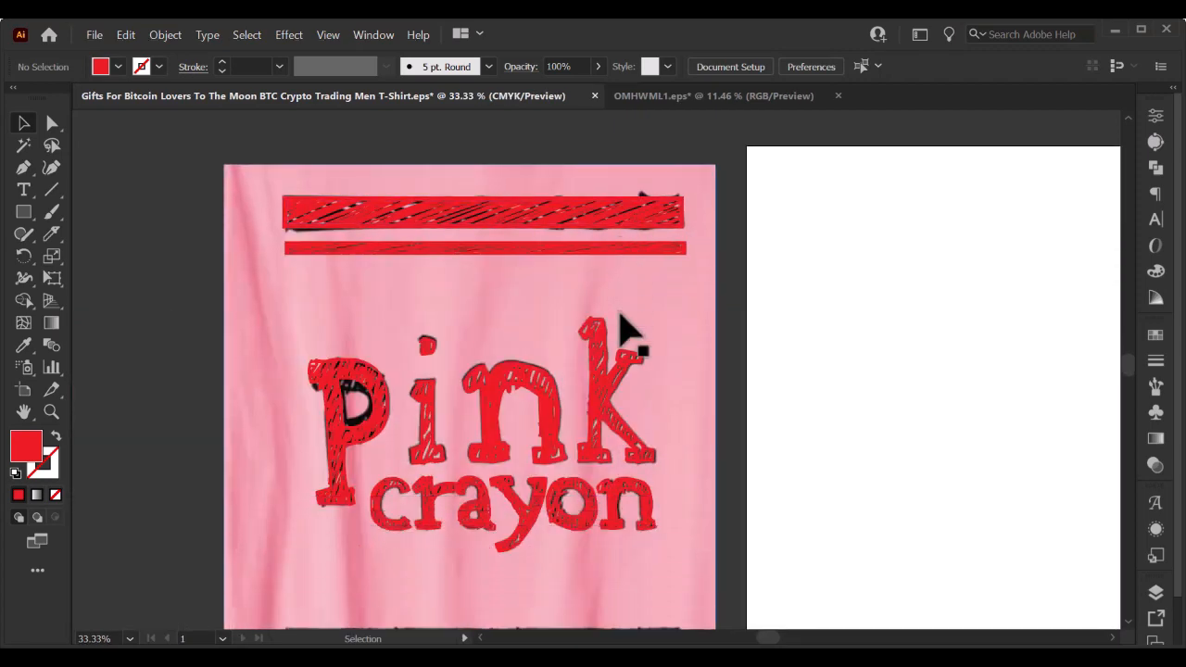
scroll(620, 329, down, 1)
scroll(622, 328, down, 1)
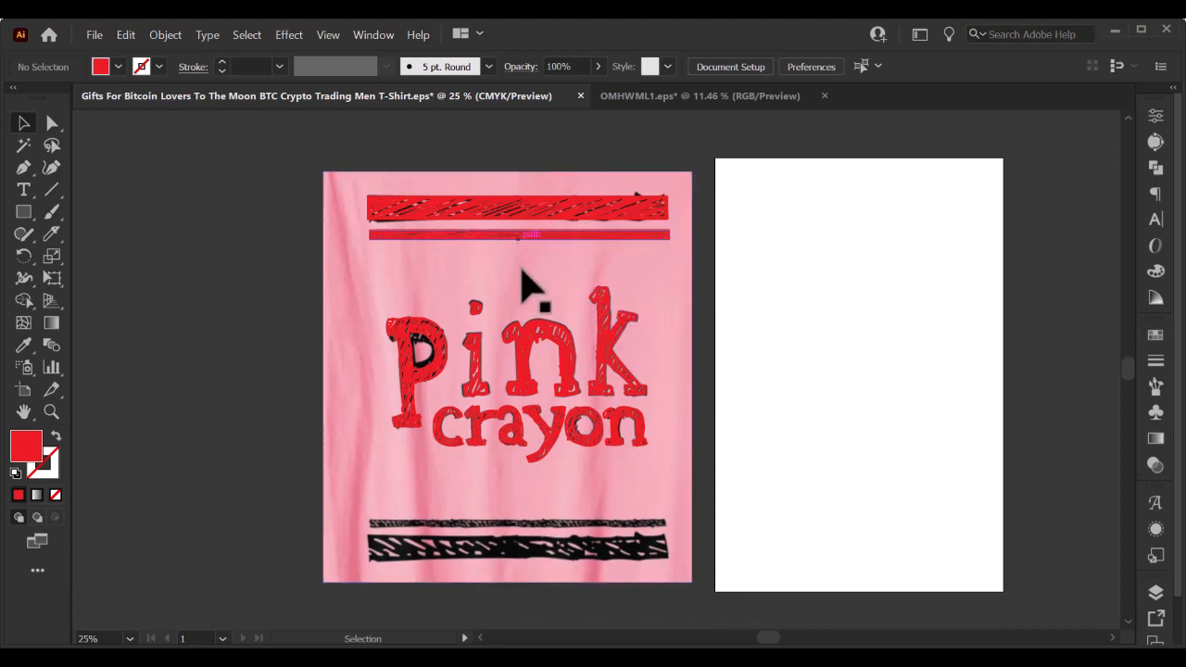
click(503, 221)
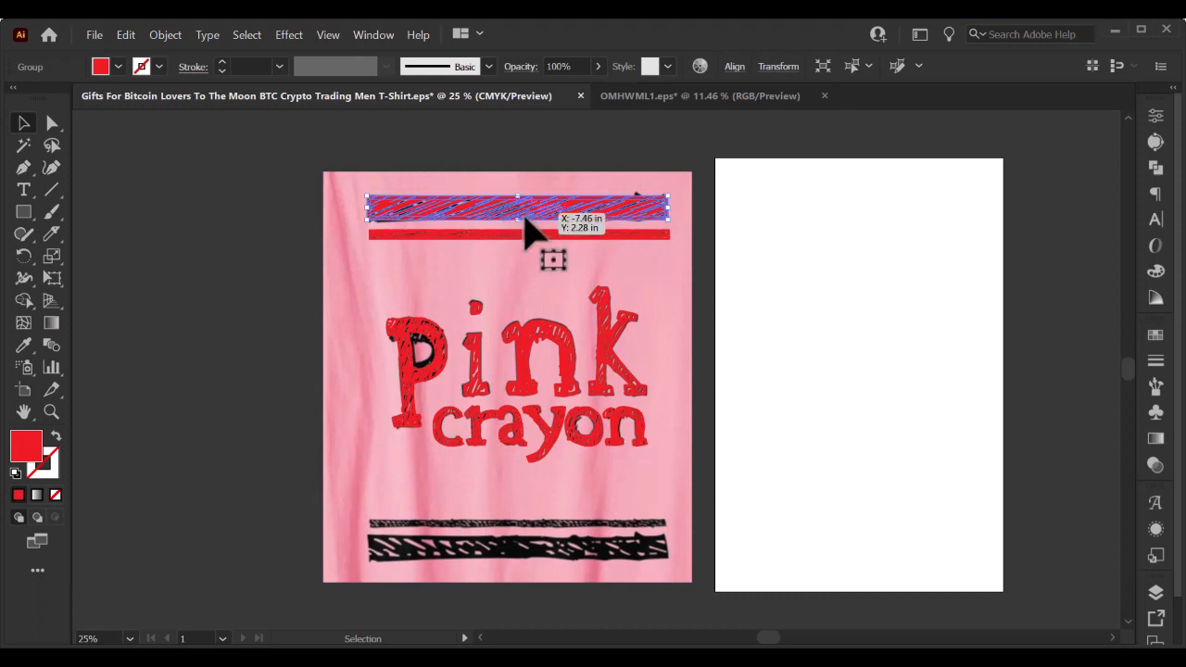
drag(554, 213, 556, 563)
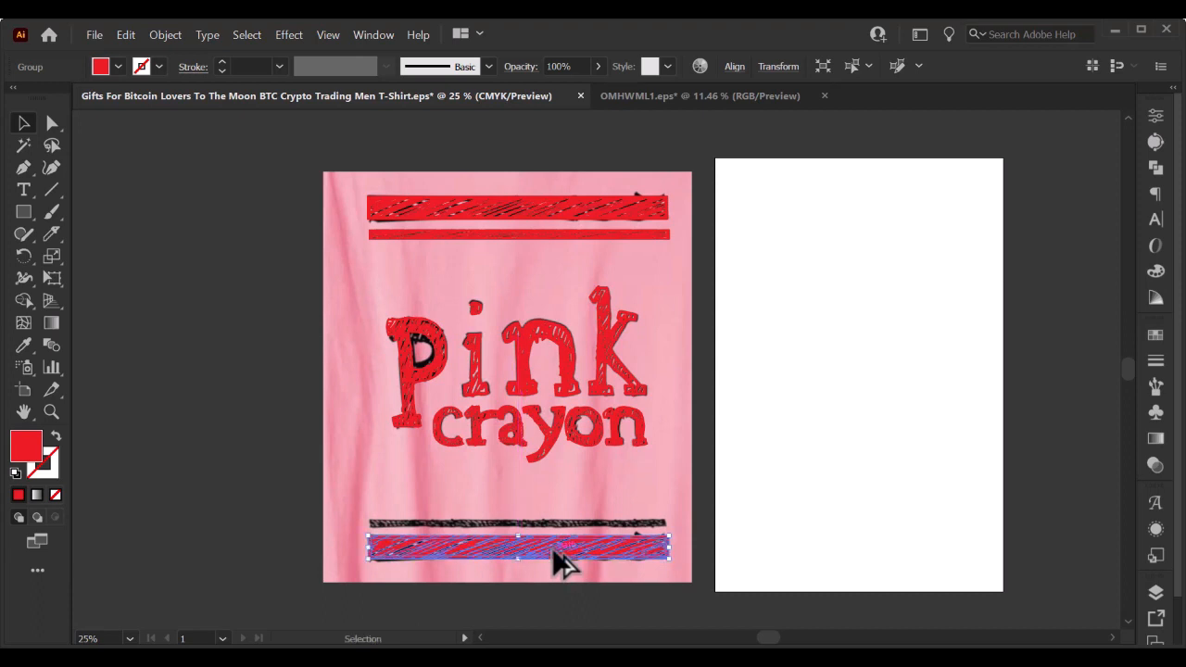
Copy the thin red bar onto the reference's lower thin black bar and align all four bars horizontally relative to the selection.
click(559, 235)
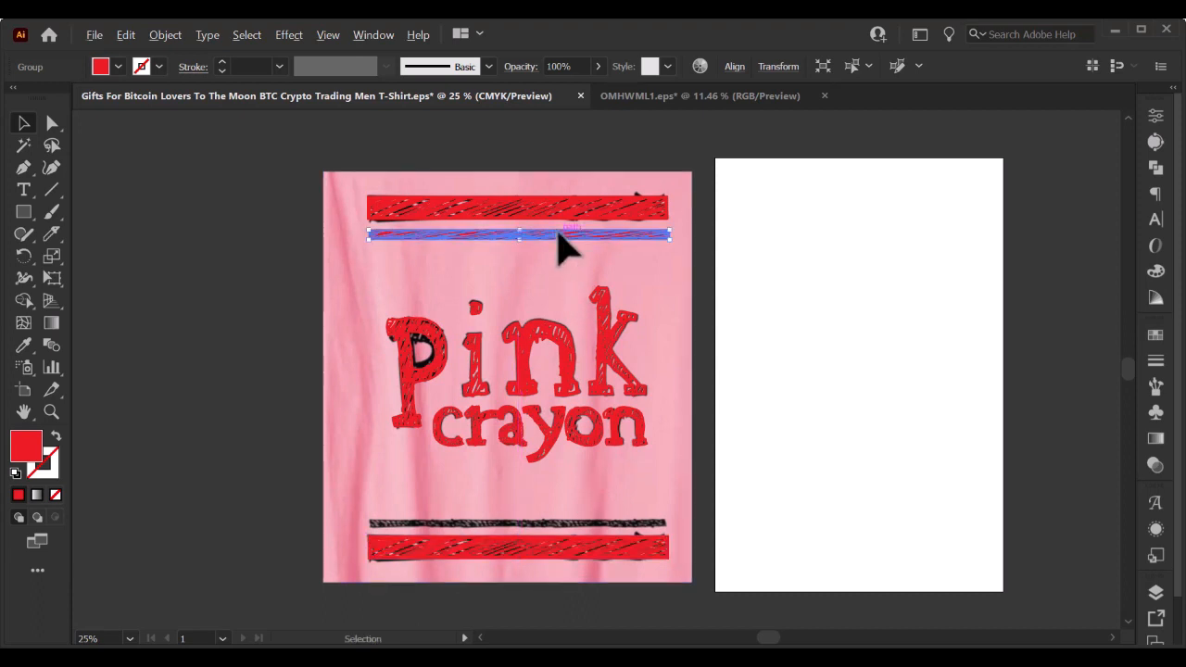
drag(559, 235, 561, 526)
shift+click(545, 554)
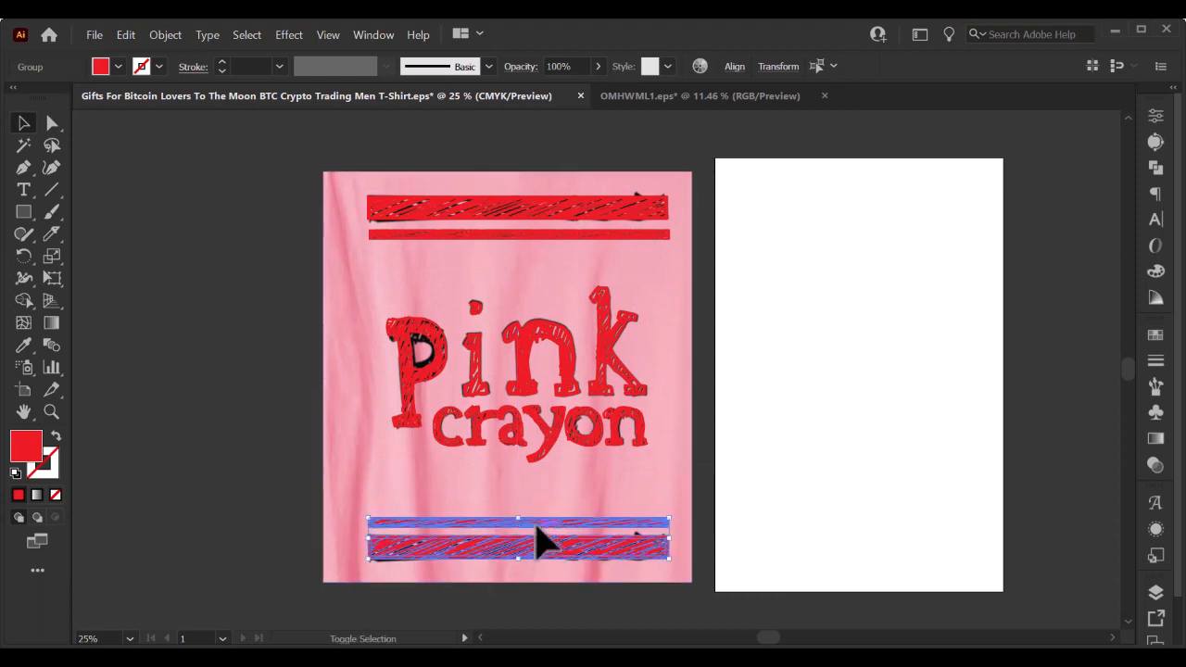
shift+click(522, 213)
shift+click(527, 234)
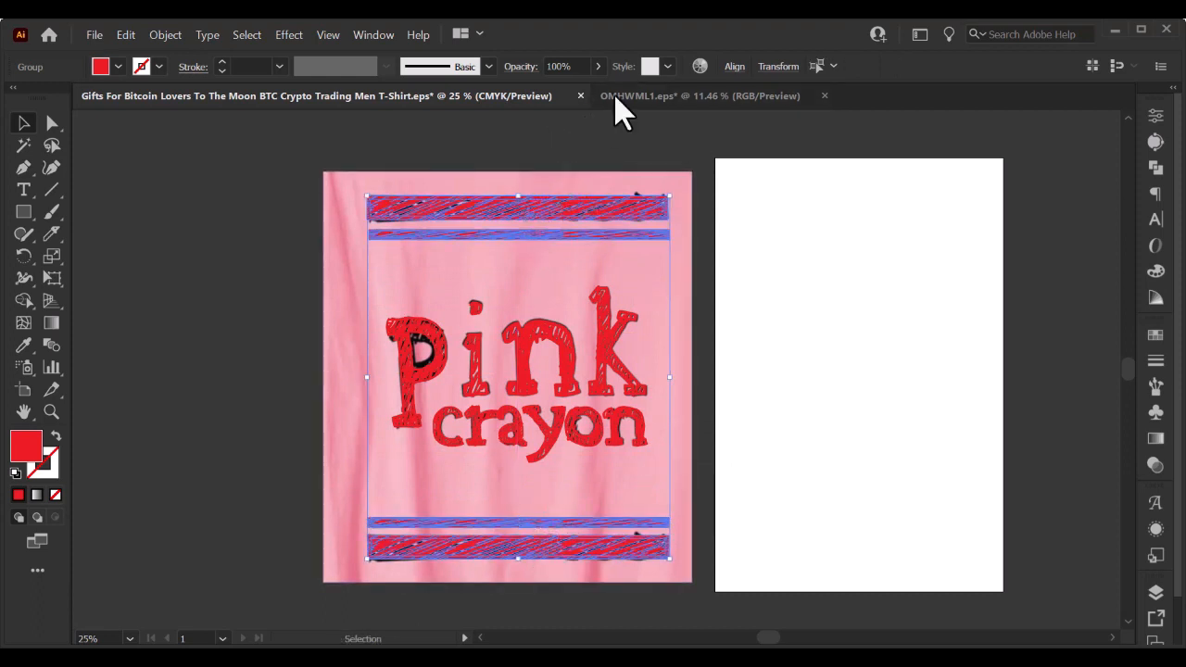
click(734, 67)
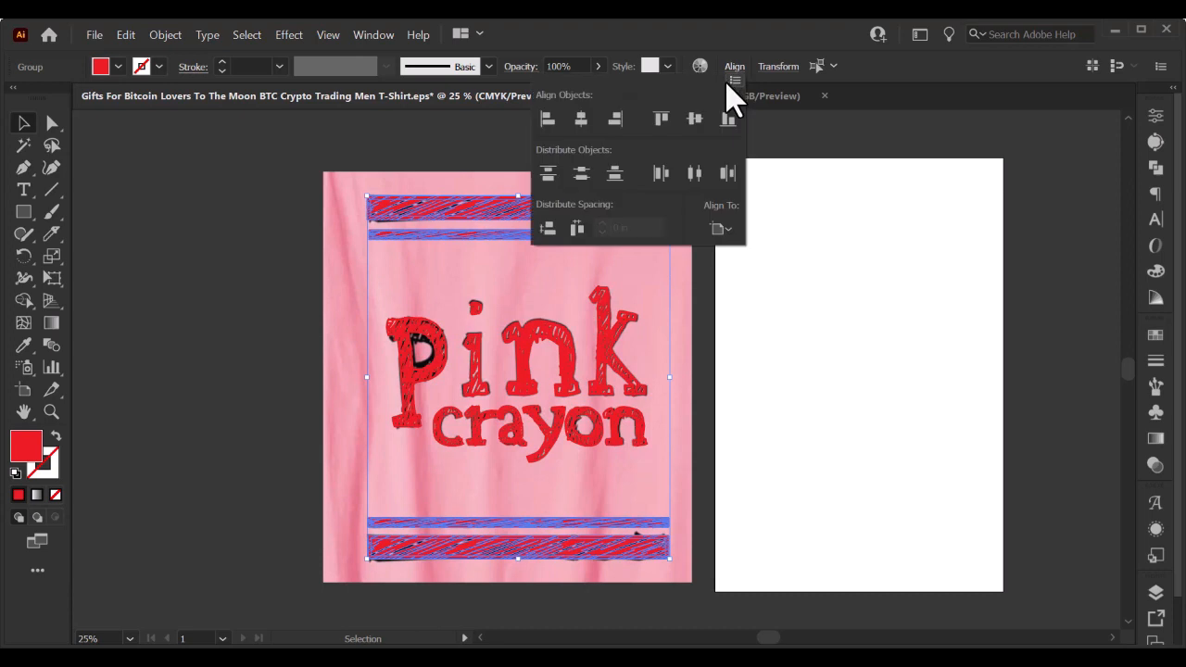
click(721, 229)
click(787, 249)
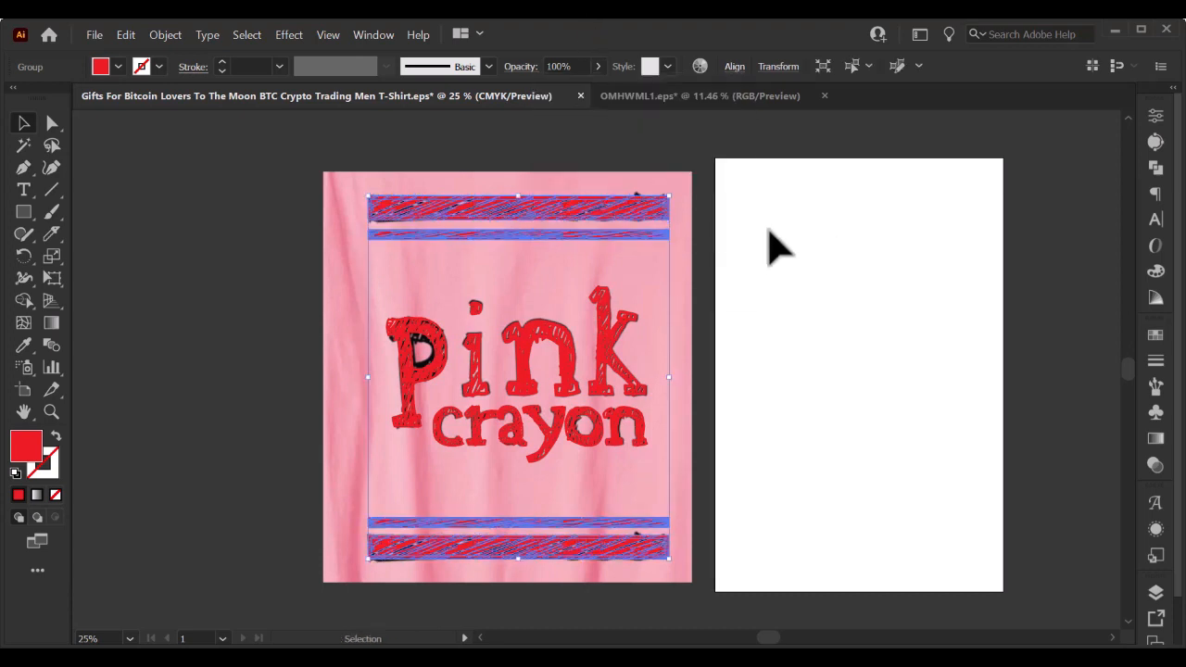
click(807, 268)
Move the pink reference image out from behind the red artwork onto the empty canvas beside it.
scroll(895, 311, down, 1)
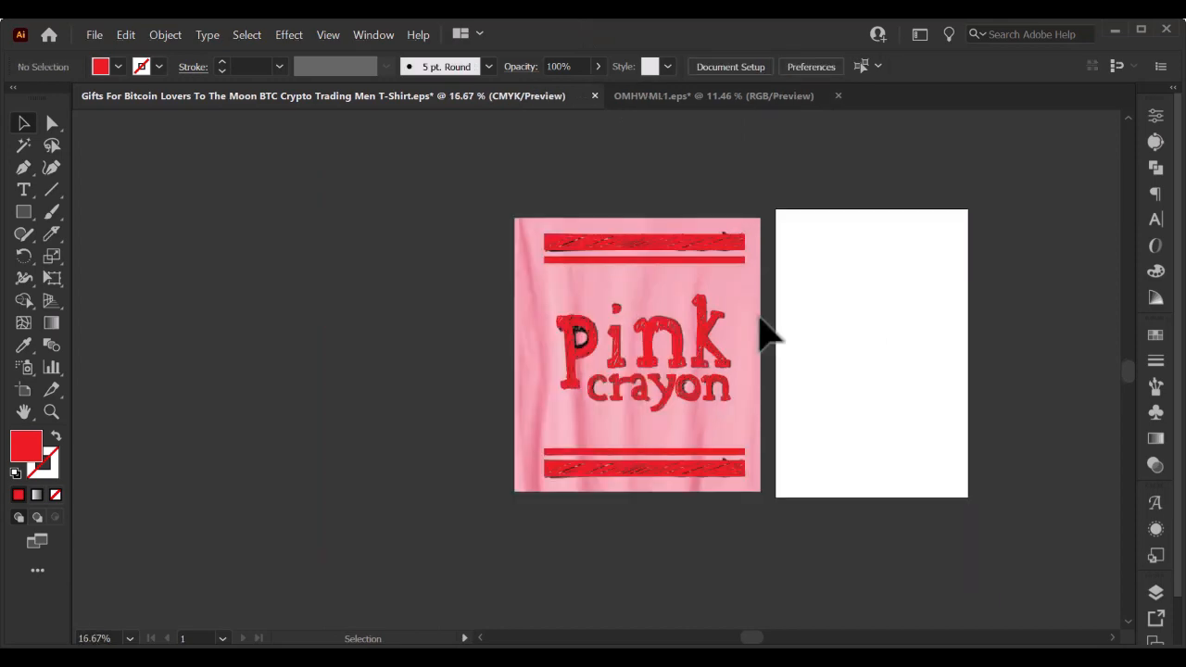
drag(752, 313, 437, 300)
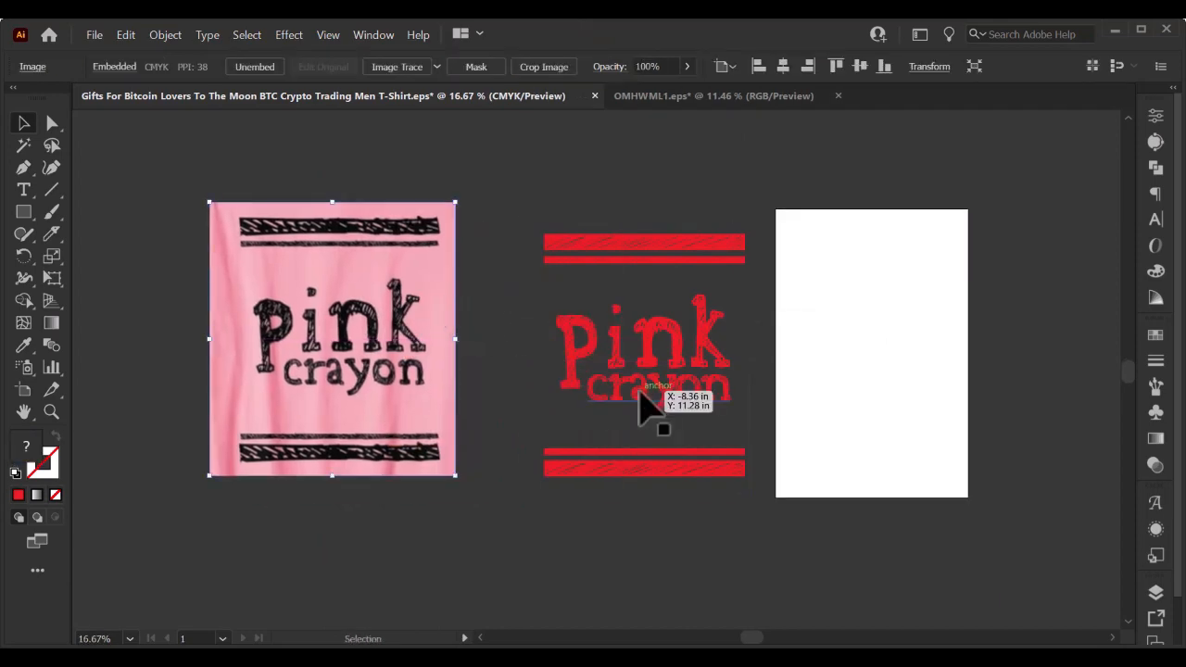
right_click(641, 406)
click(703, 412)
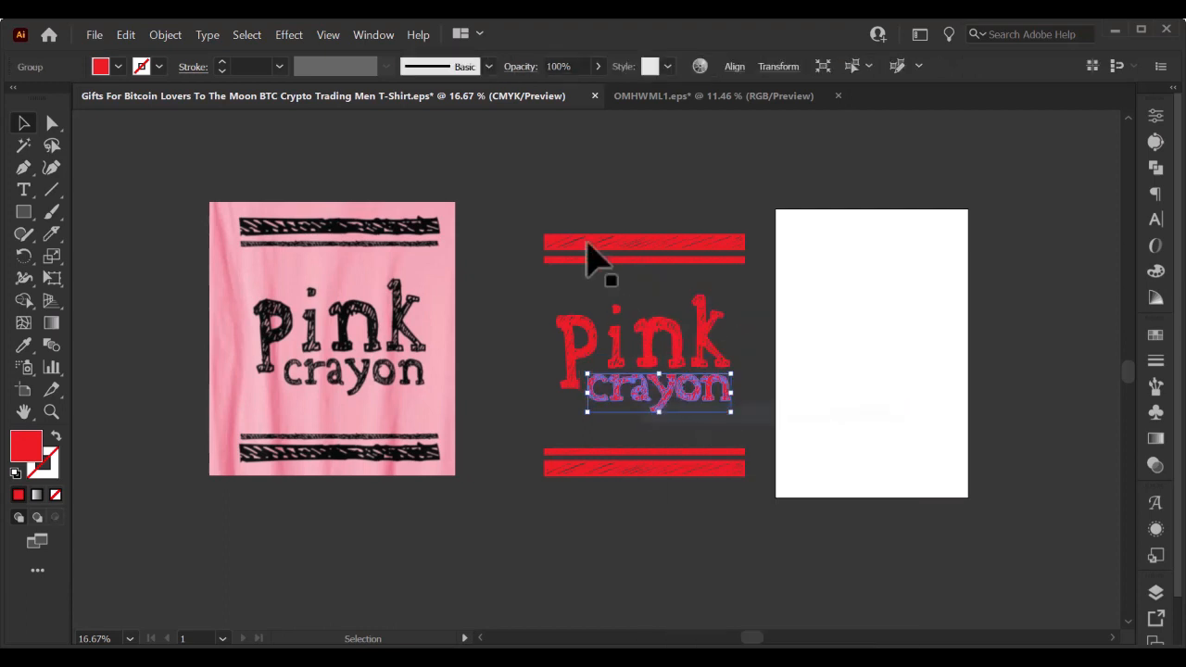
Change the fill of all four bars and every letter of "pink crayon", including the k, to black.
drag(514, 215, 663, 578)
click(138, 70)
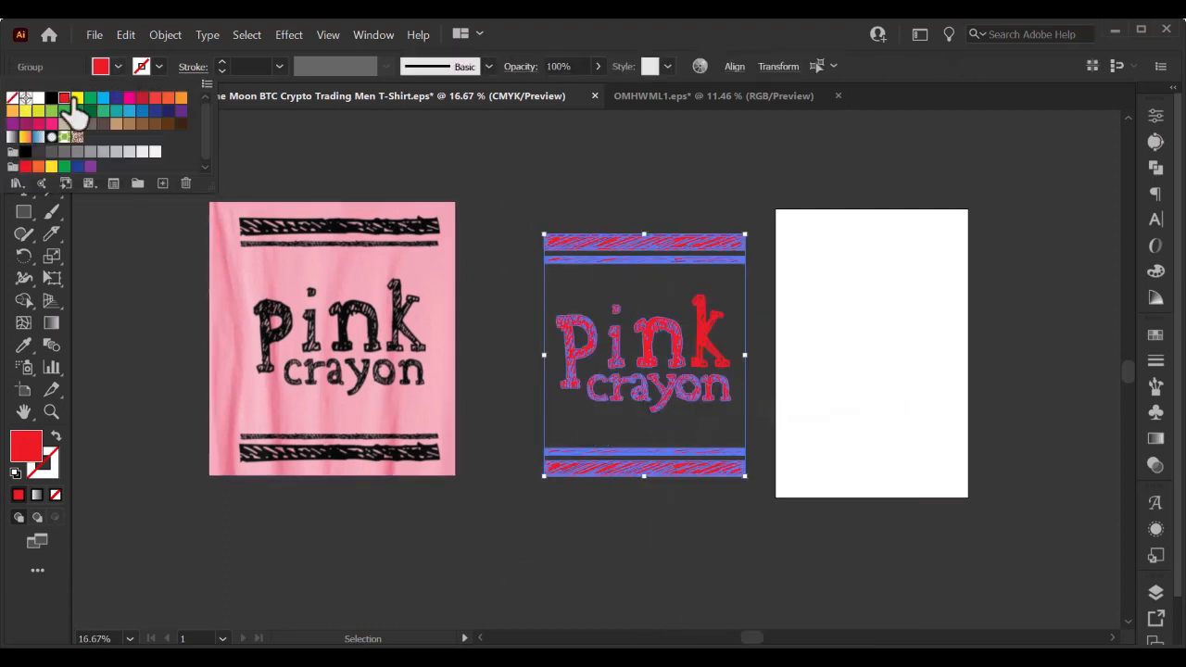
click(52, 98)
click(549, 168)
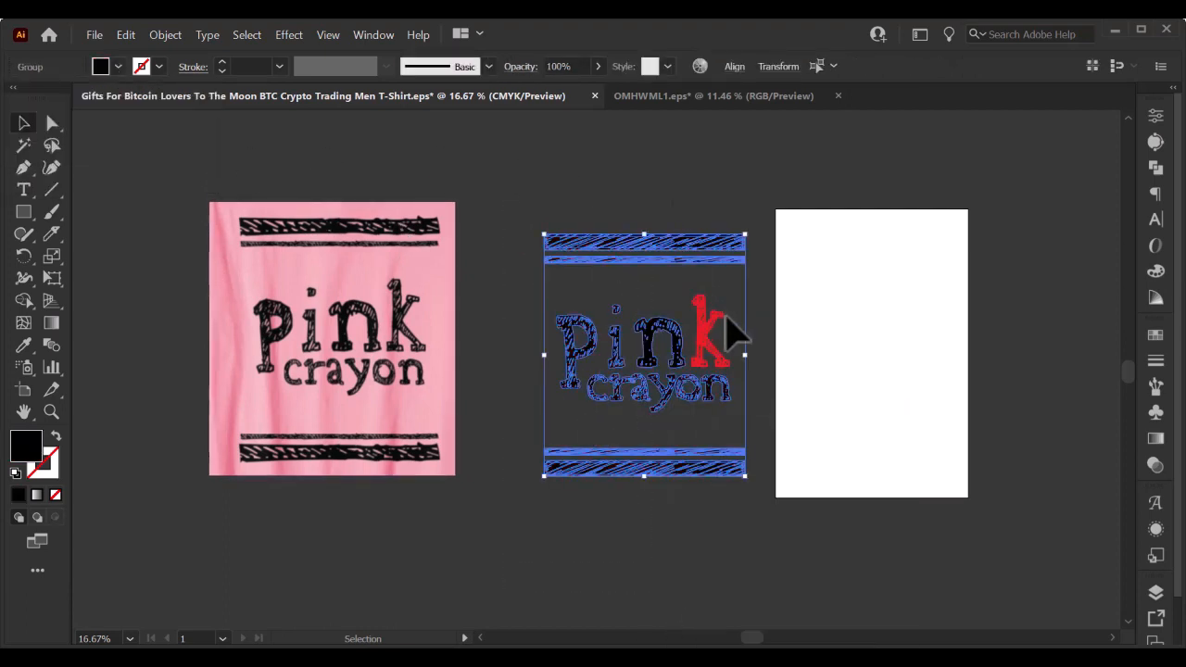
click(694, 276)
click(704, 312)
click(118, 67)
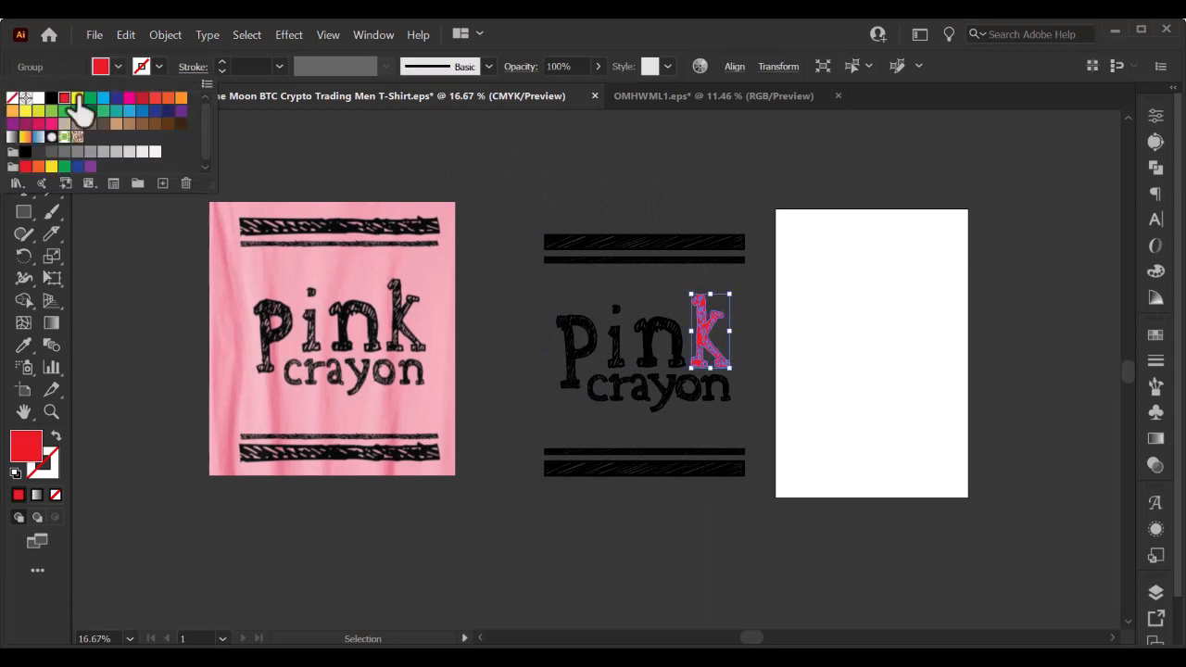
click(53, 98)
click(536, 310)
click(552, 328)
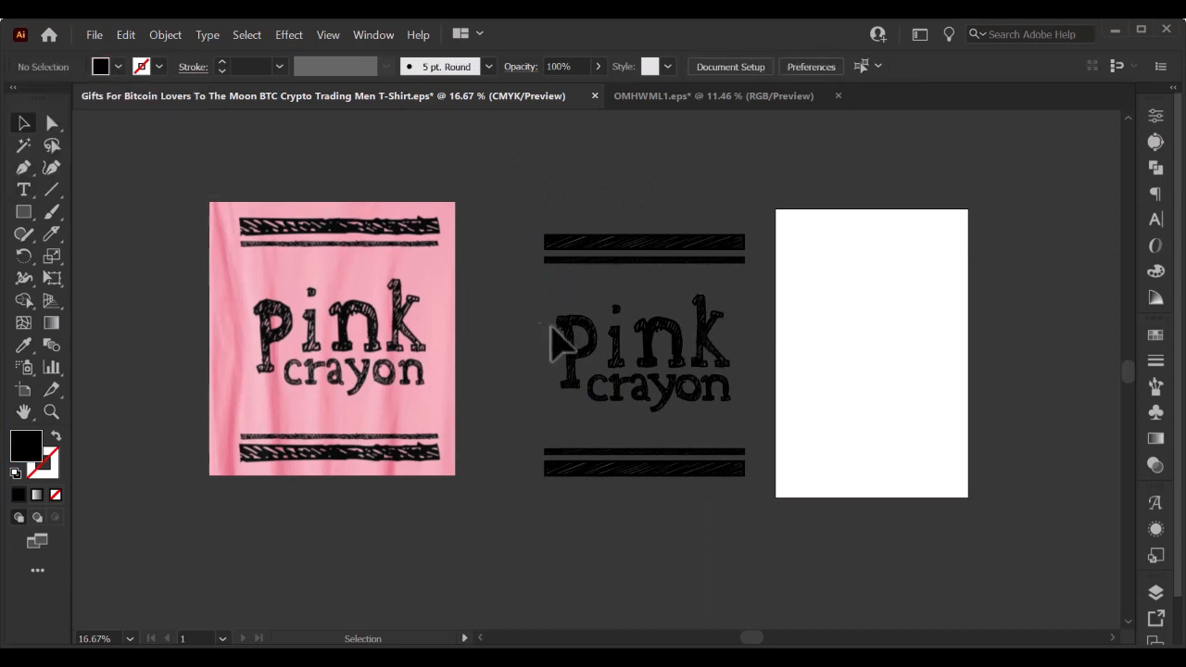
Group the black "pink crayon" lettering and the four bars into a single object.
click(725, 350)
click(519, 330)
click(709, 403)
click(506, 182)
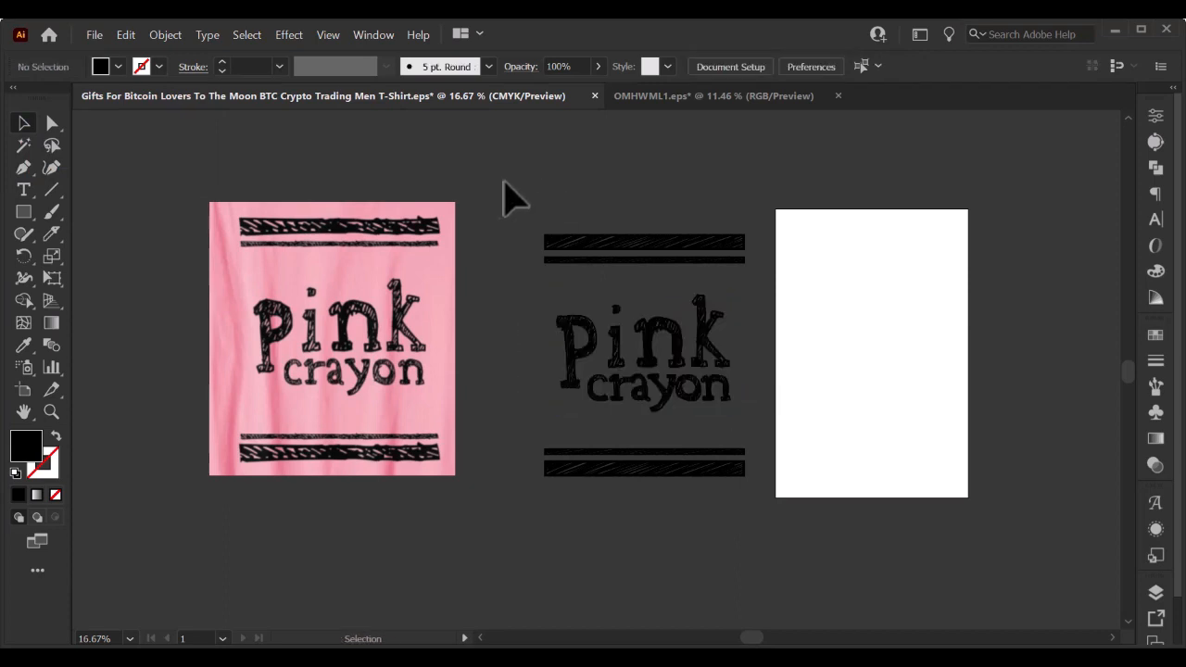
click(728, 519)
click(1009, 331)
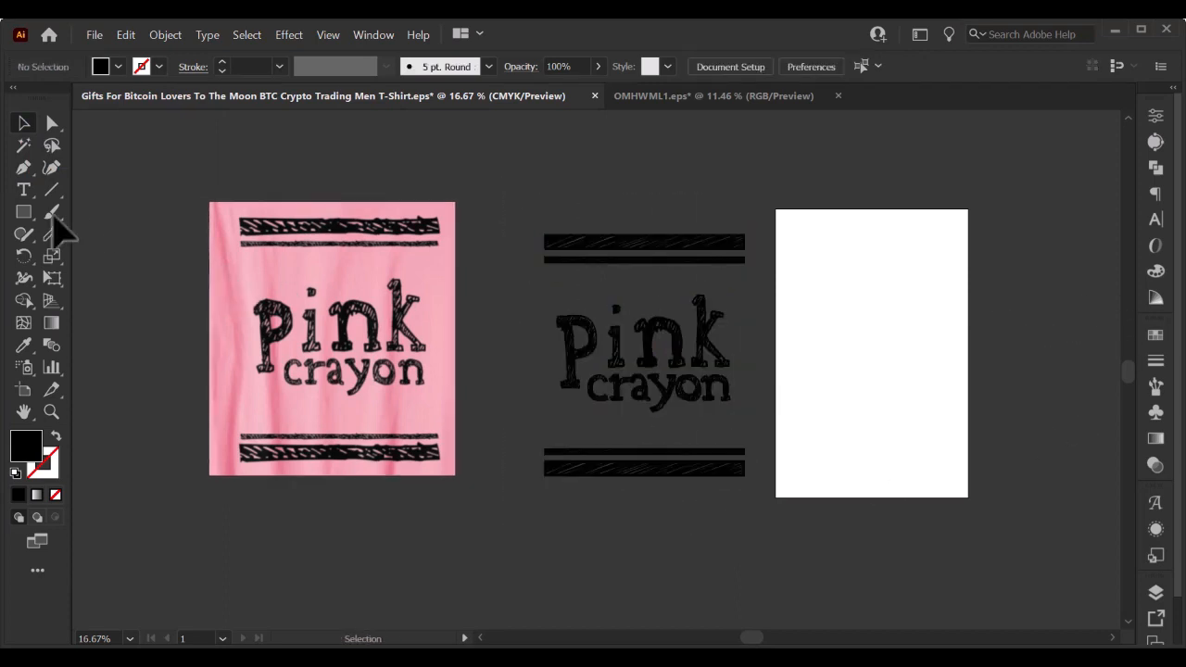
Draw a rectangle covering the whole artboard and fill it with the pink sampled from the reference image.
scroll(888, 323, down, 1)
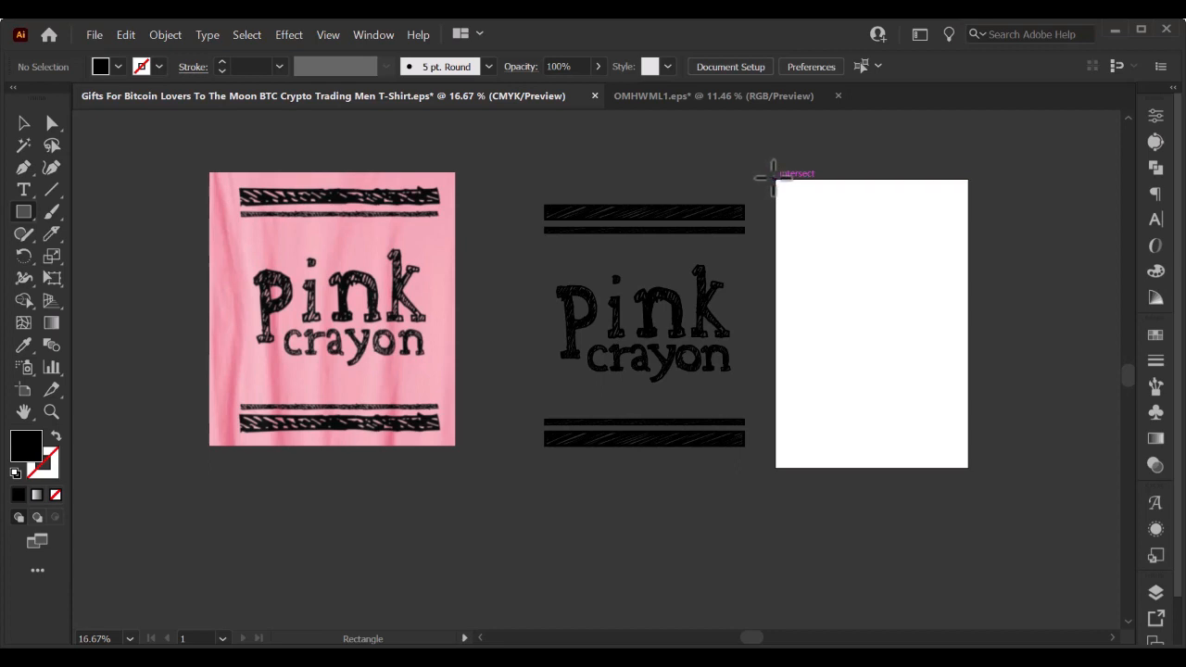
drag(775, 179, 967, 468)
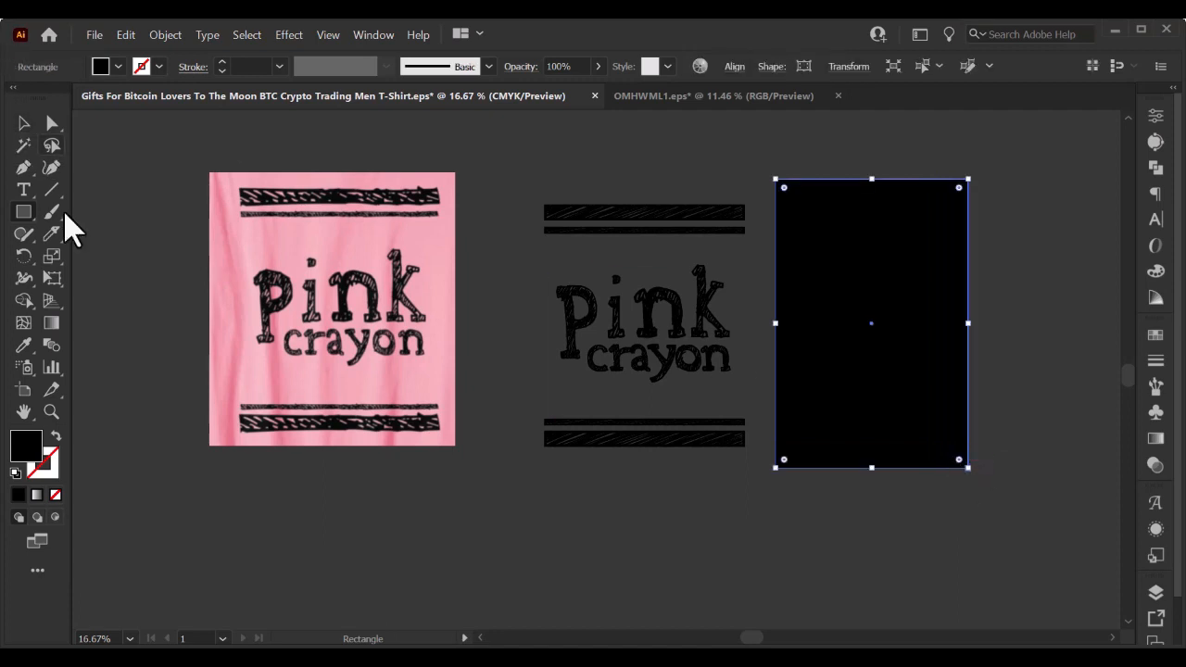
click(24, 345)
click(321, 232)
click(23, 122)
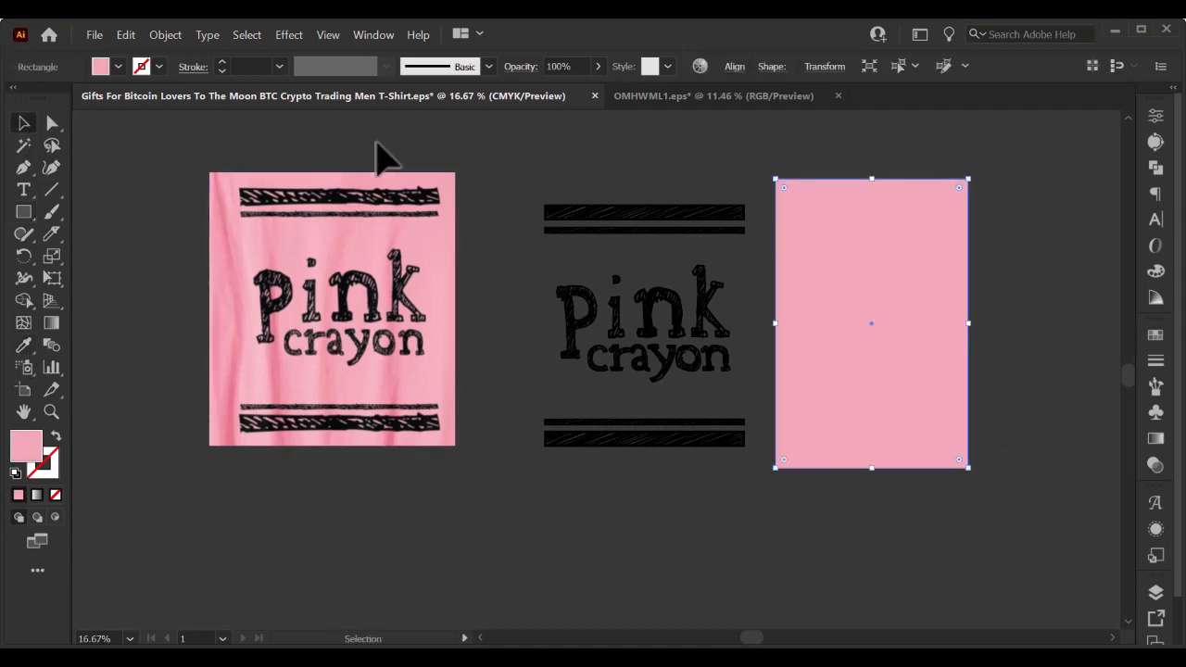
Move the black design group onto the pink rectangle and bring it to the front.
click(501, 185)
click(633, 222)
drag(661, 211, 865, 252)
key(ctrl+shift+bracketright)
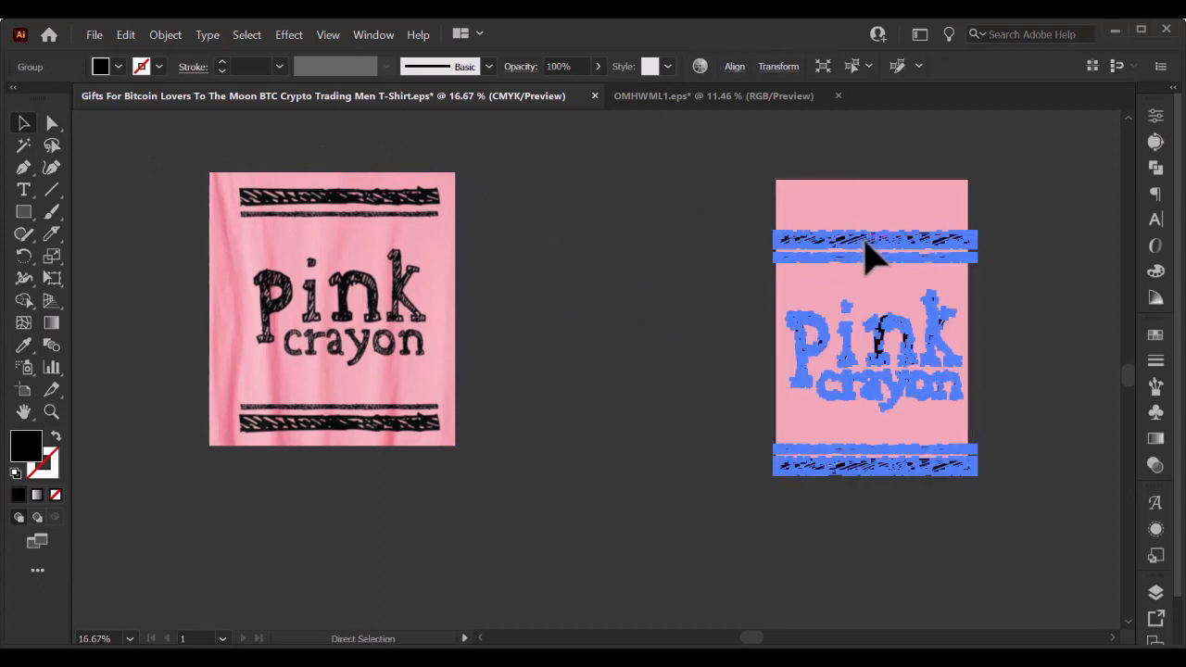
key(v)
Delete the pink reference image from the canvas.
click(339, 403)
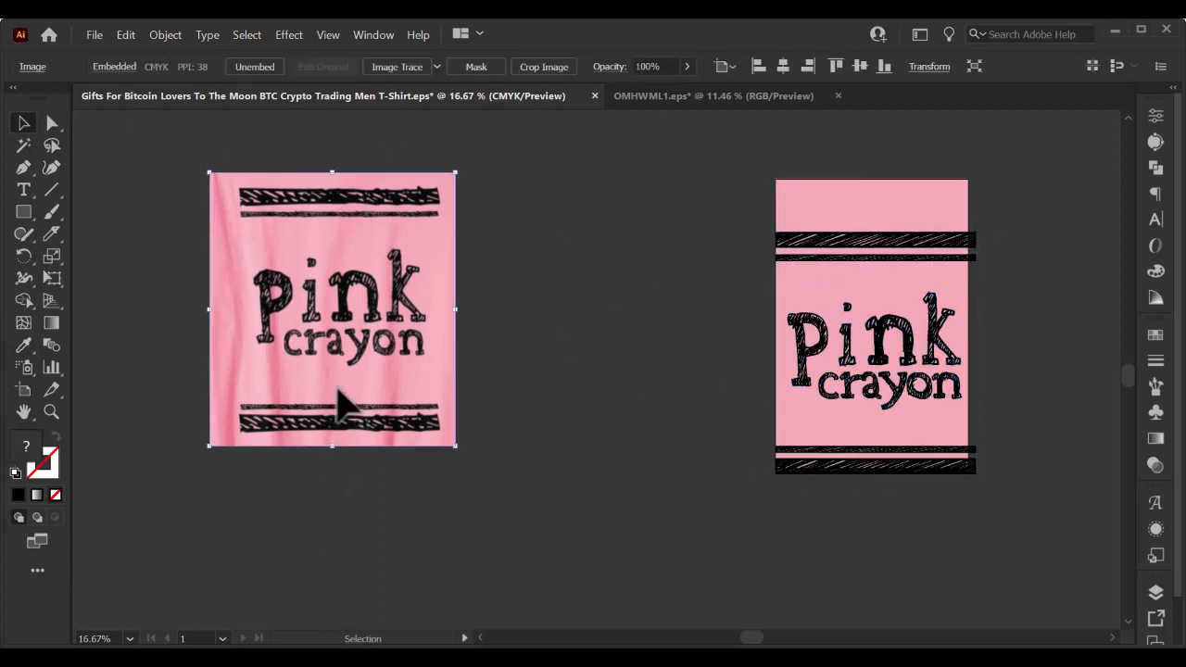
key(Delete)
key(ctrl+0)
Centre the design group and the pink background horizontally and vertically on the artboard.
key(ctrl+a)
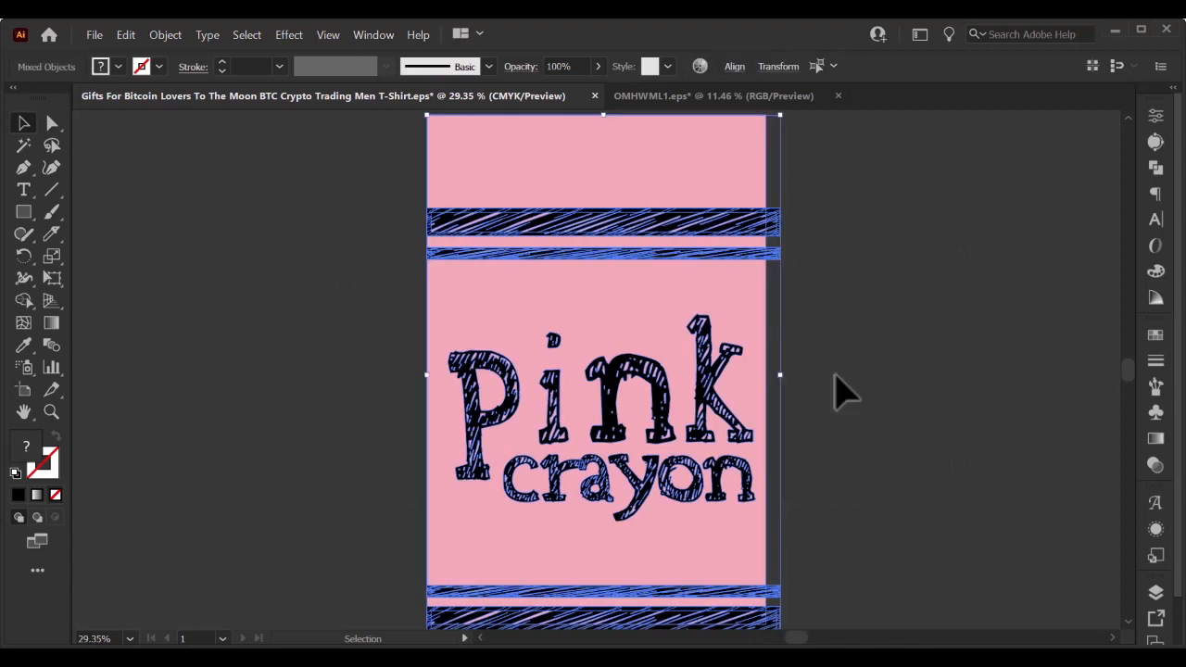
click(731, 67)
click(720, 228)
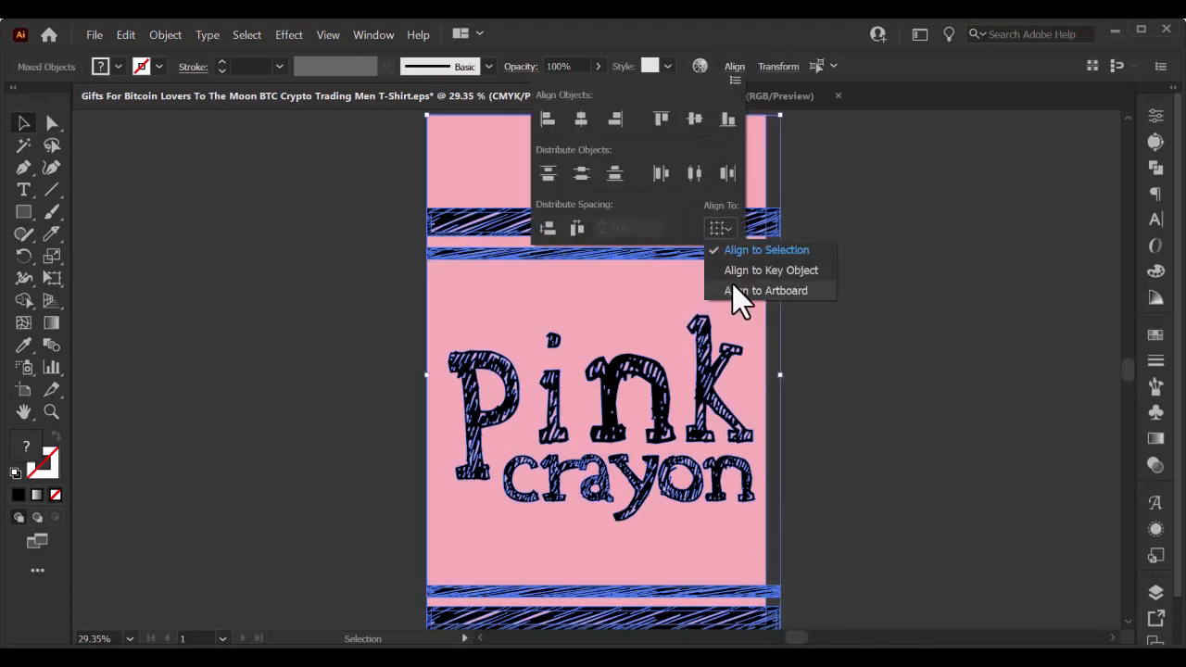
click(581, 119)
click(695, 119)
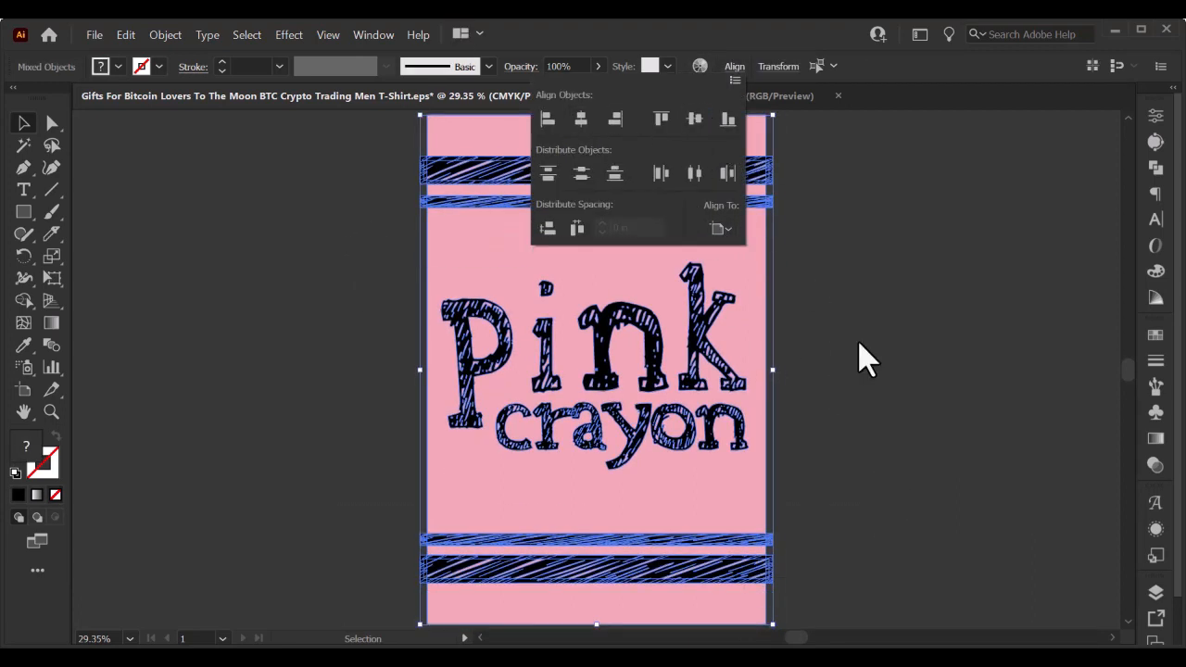
click(893, 399)
Scale the black design group down about its centre so the bars sit inside the pink background's side edges.
click(724, 550)
click(689, 575)
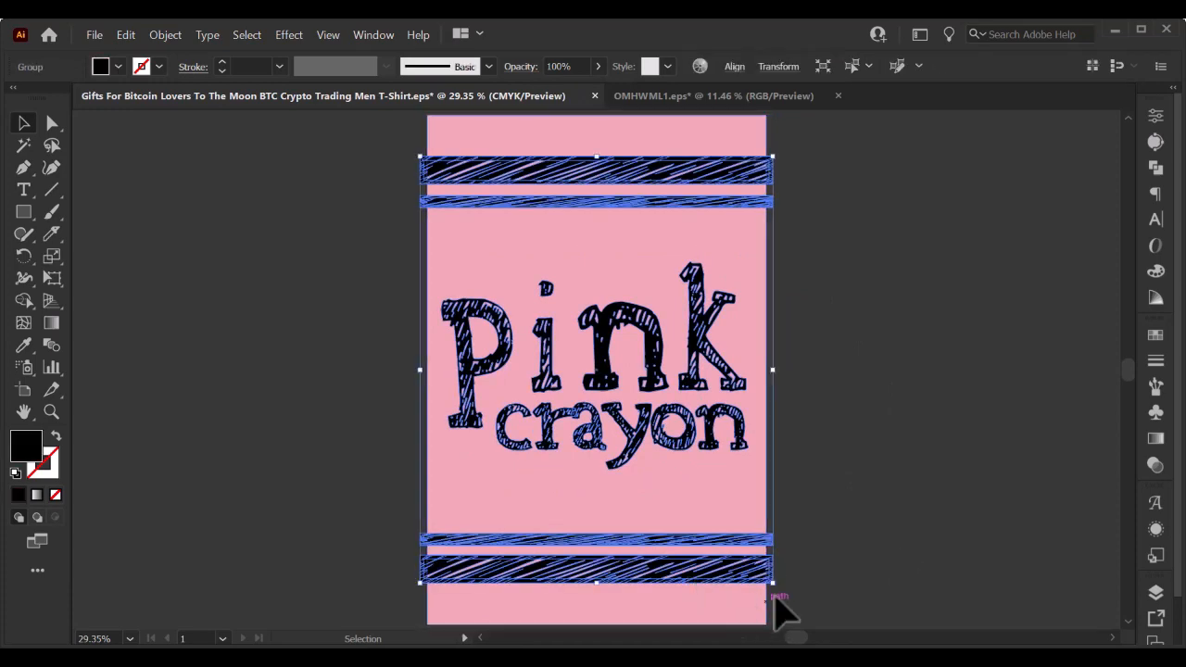
drag(773, 583, 755, 575)
click(794, 569)
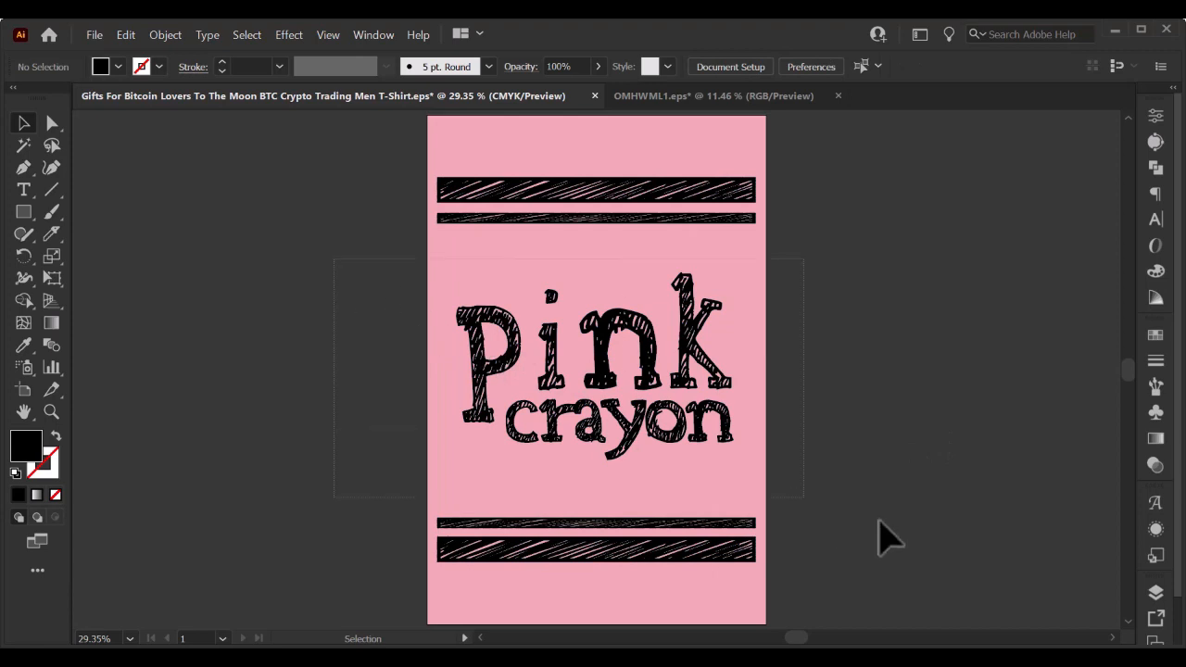
key(ctrl+a)
click(734, 65)
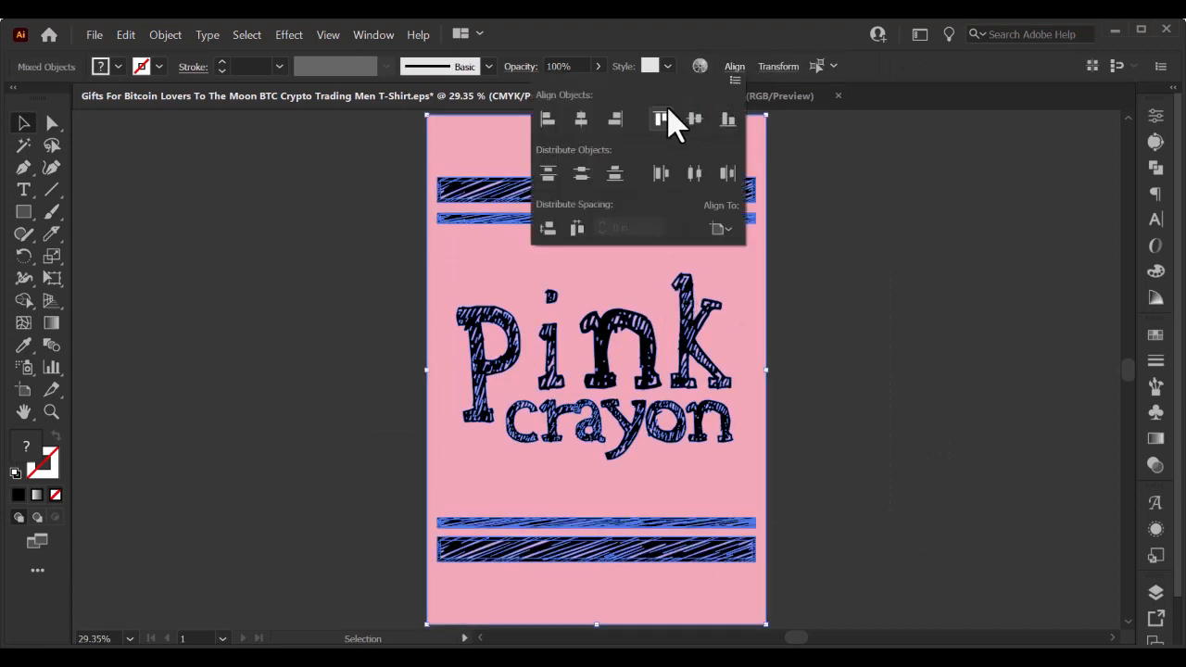
click(963, 304)
click(962, 303)
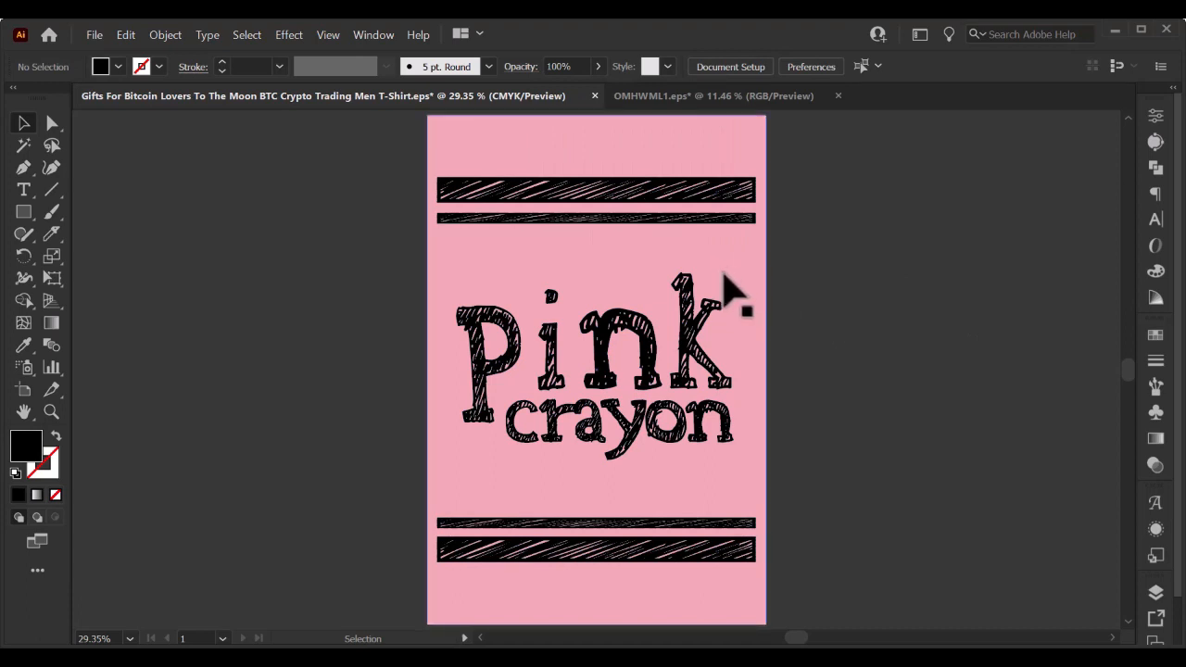
click(694, 214)
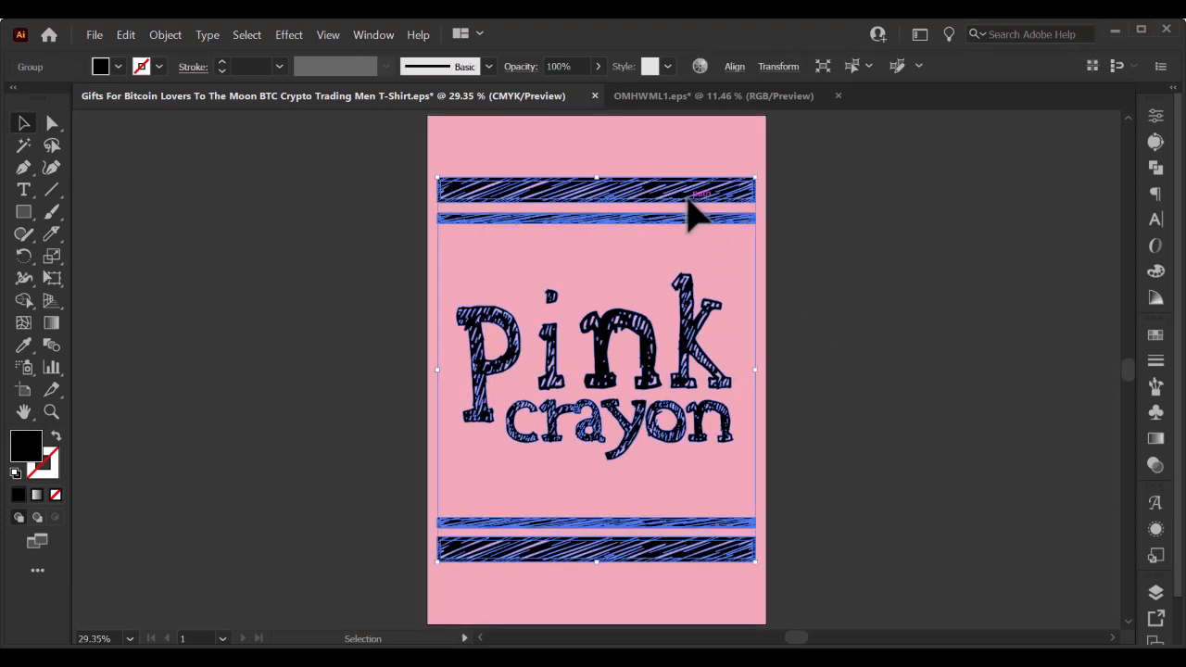
click(896, 245)
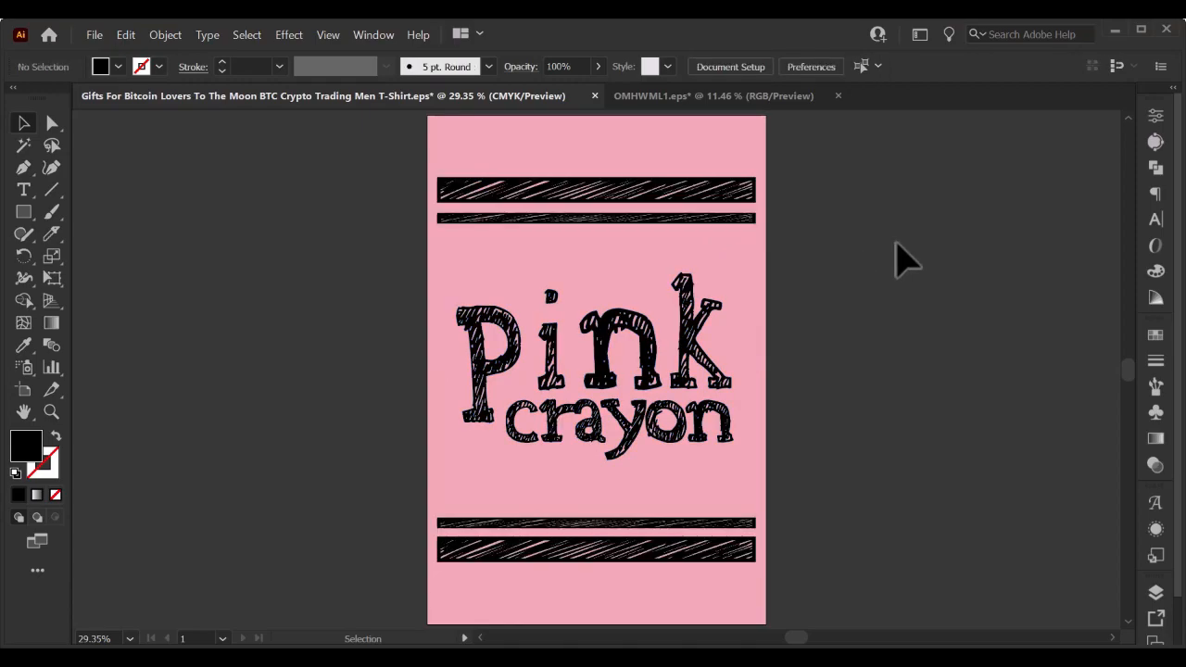